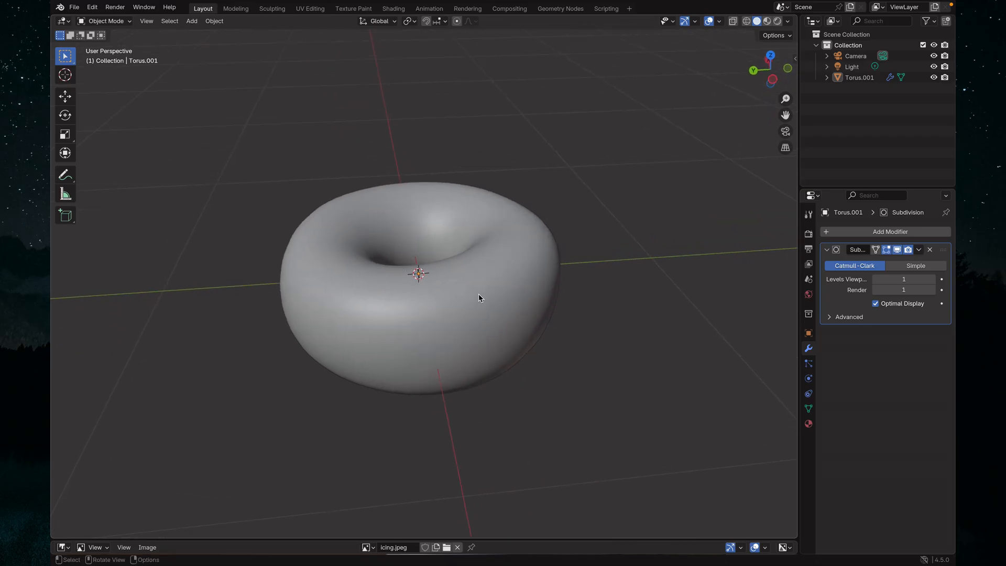
Enlarge the image editor to examine the icing on the doughnuts in the reference icing.jpeg, and collapse it again.
middle_click_drag(469, 291, 438, 273)
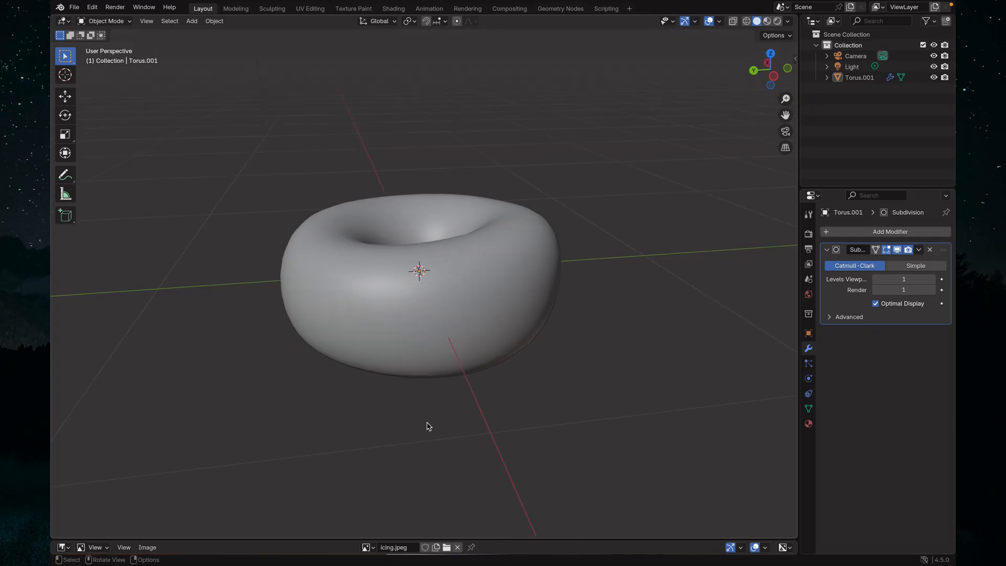
left_click_drag(485, 537, 494, 291)
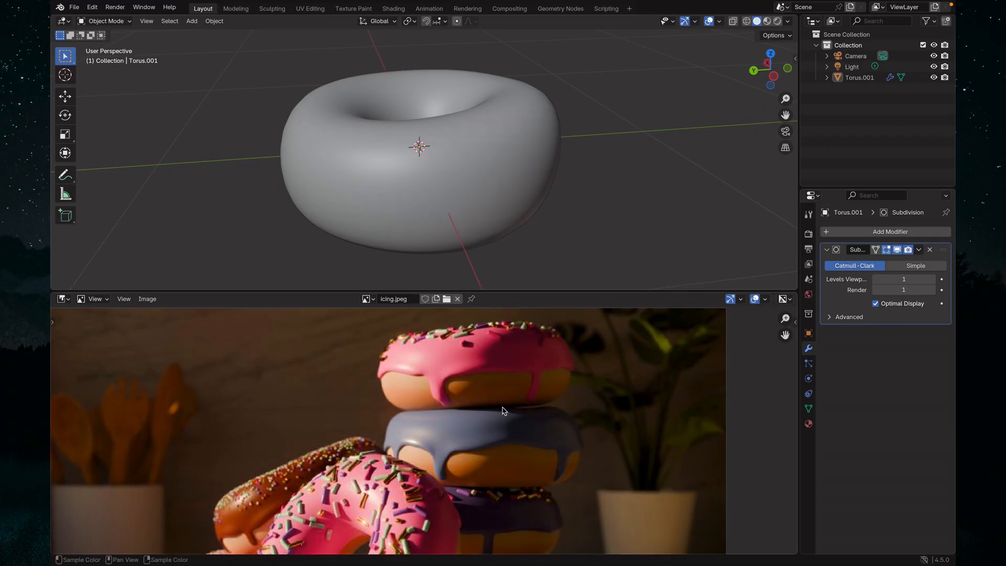
left_click(66, 301)
mouse_move(428, 432)
middle_mouse_down()
mouse_move(455, 427)
mouse_move(432, 439)
middle_mouse_up()
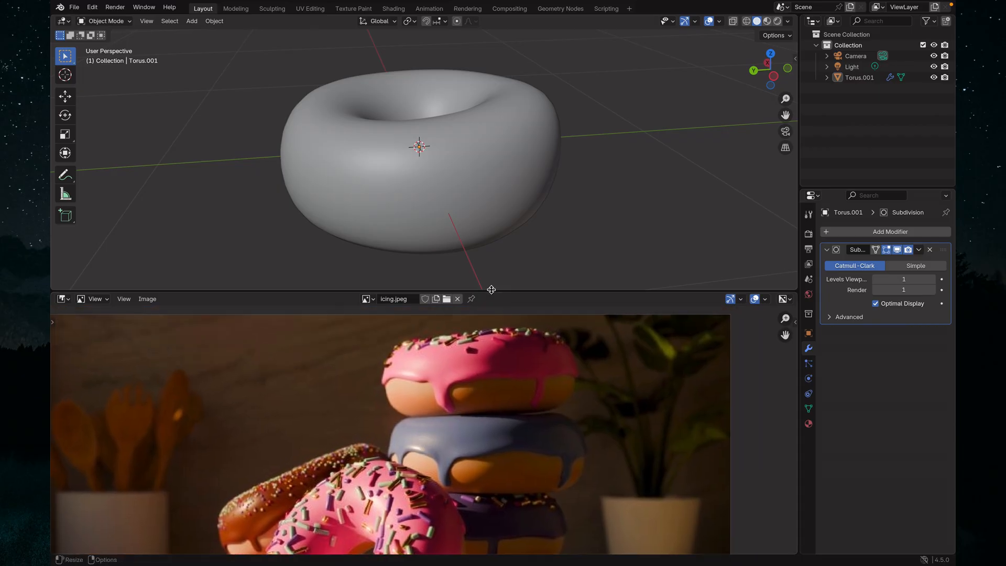
left_click_drag(491, 289, 491, 188)
middle_click_drag(529, 348, 479, 367)
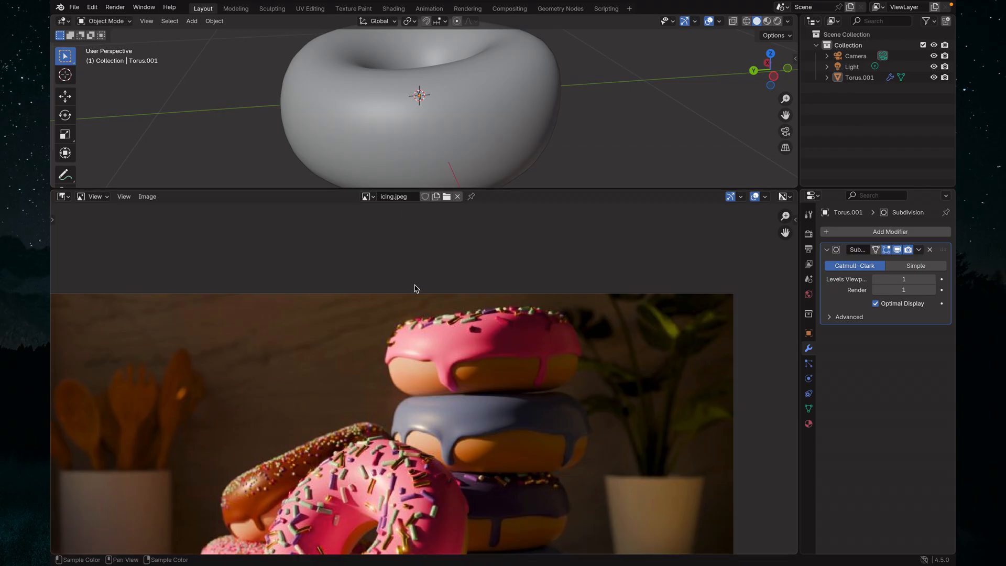
scroll(373, 453, "down", 5)
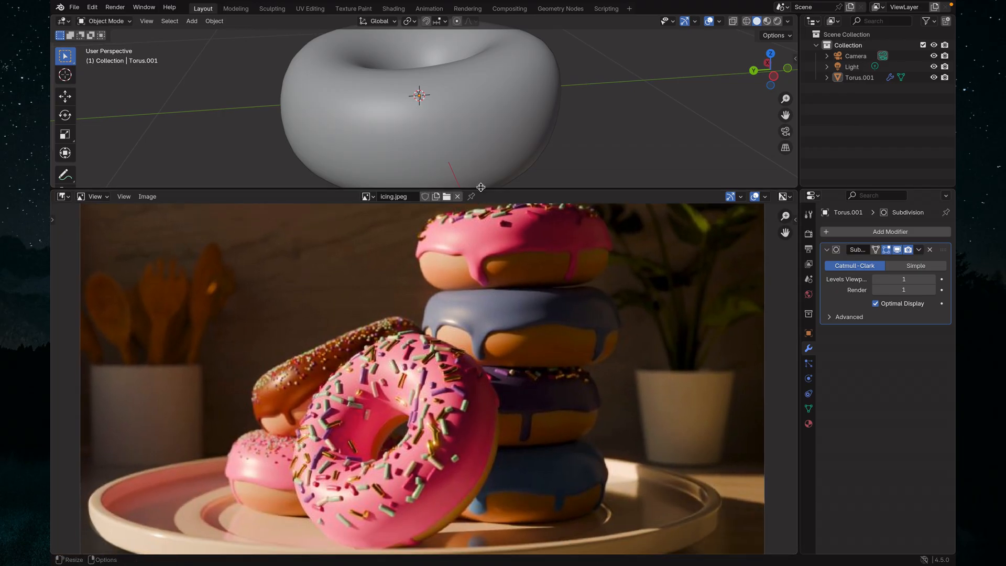
left_click_drag(487, 189, 490, 551)
Move the torus up about 0.1975 m along the global Z axis.
left_click(470, 298)
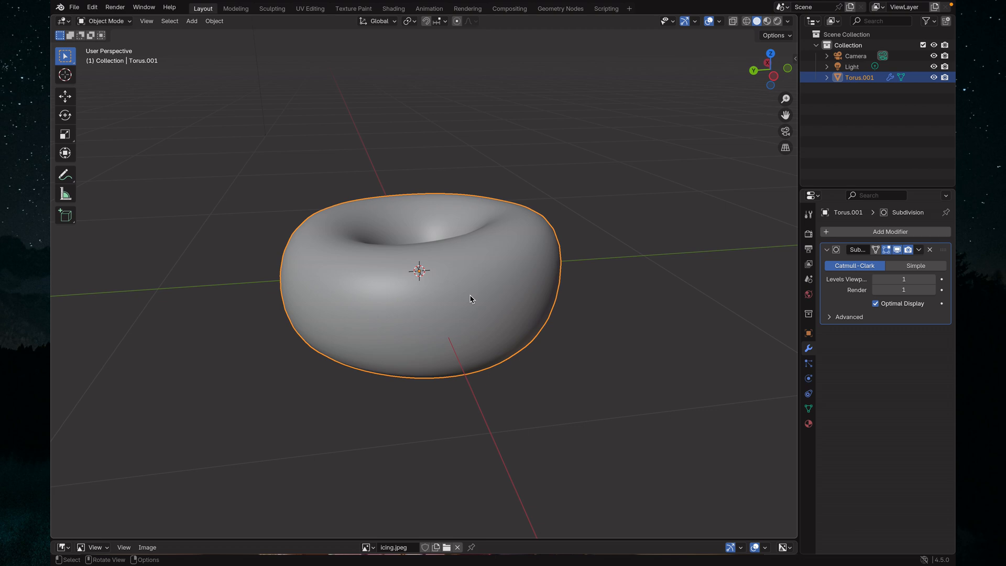
key("g")
key("z")
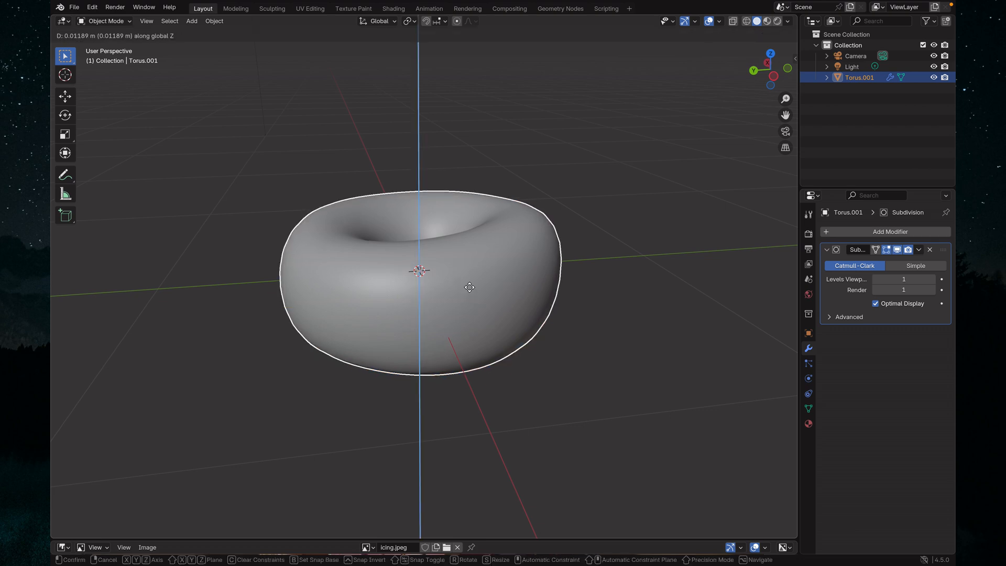
left_click(468, 255)
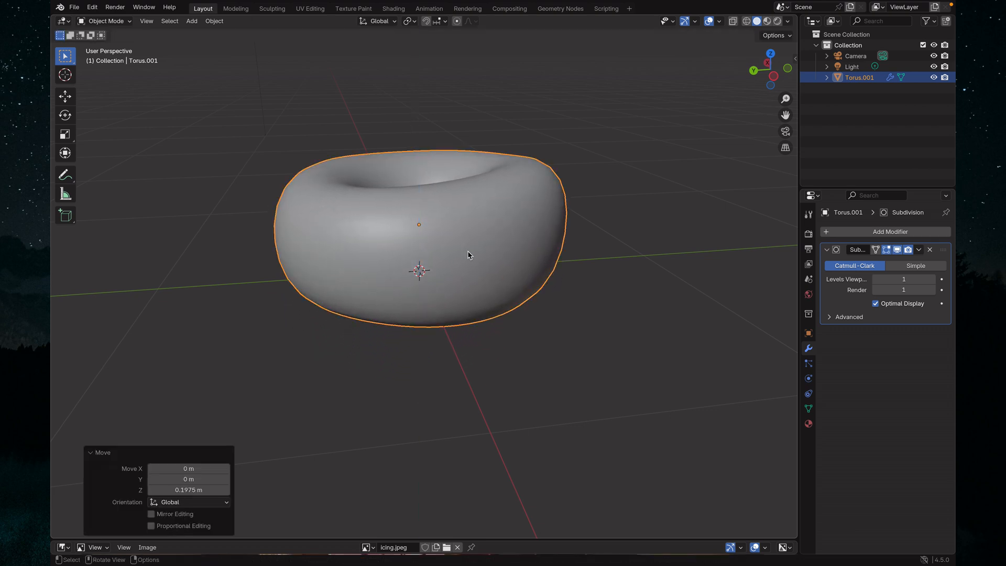
Duplicate the torus in place with copy and paste, and rename the original Torus.001 as Icing.
middle_click_drag(588, 319, 385, 397)
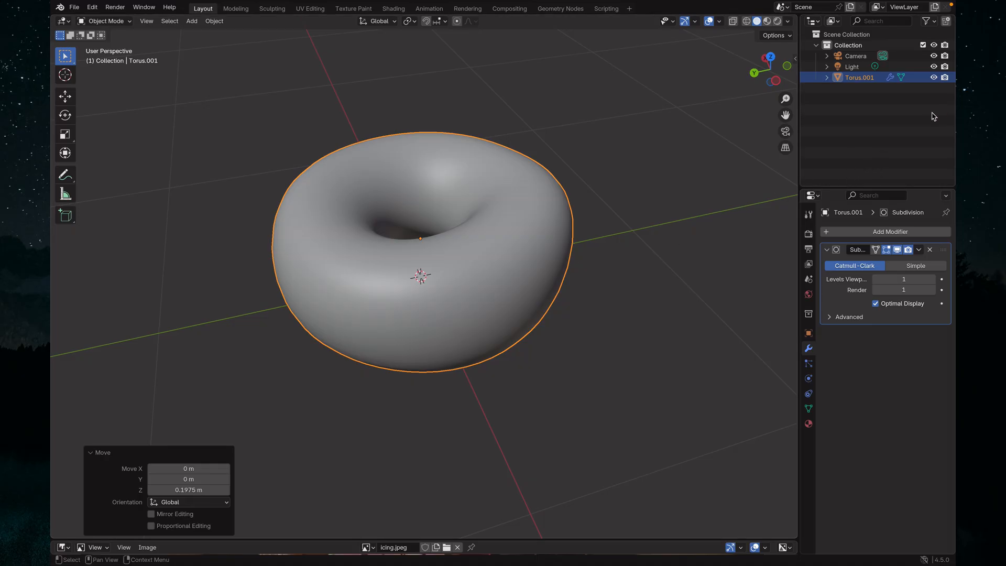
key("ctrl+v")
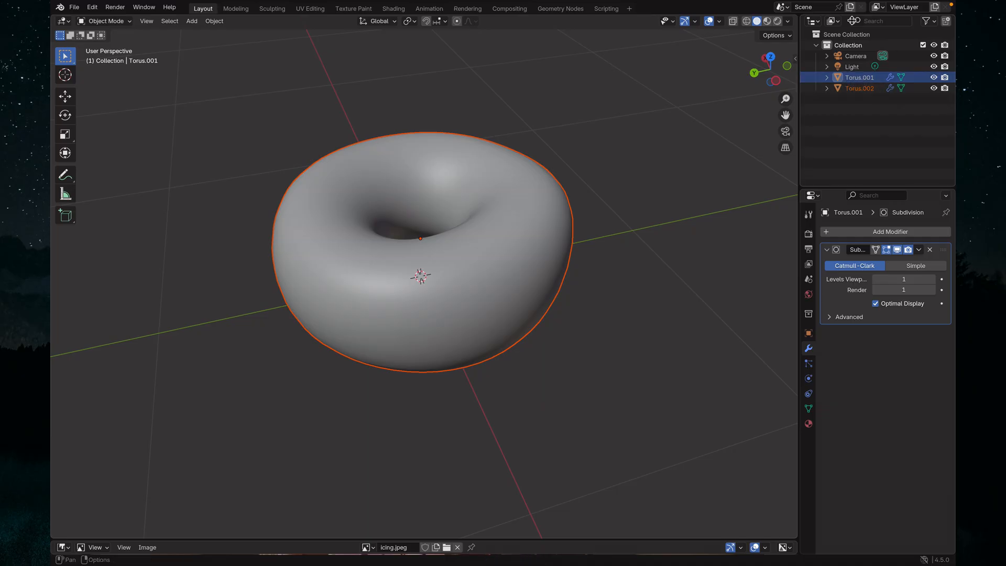
left_click(859, 89)
left_click(859, 79)
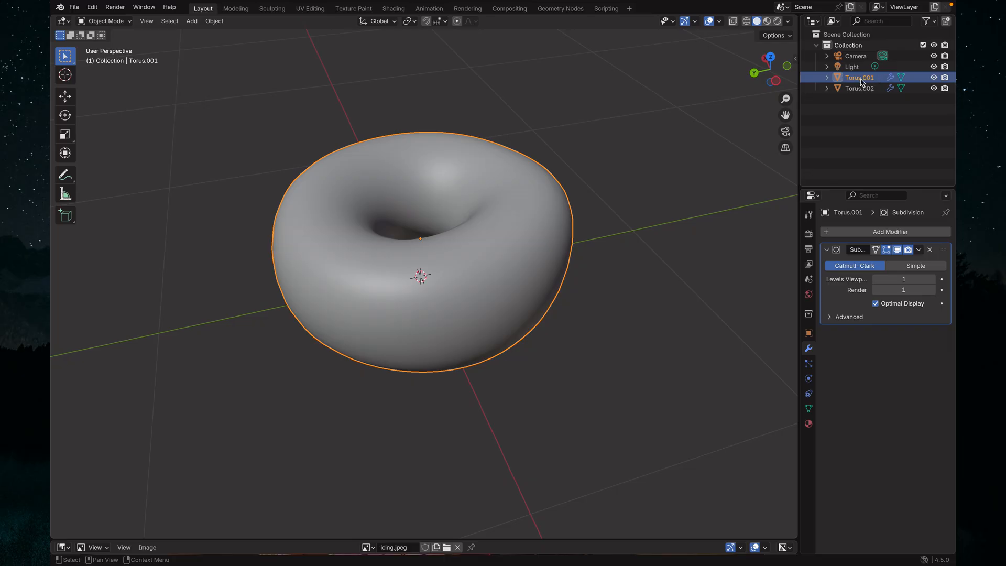
double_click(856, 78)
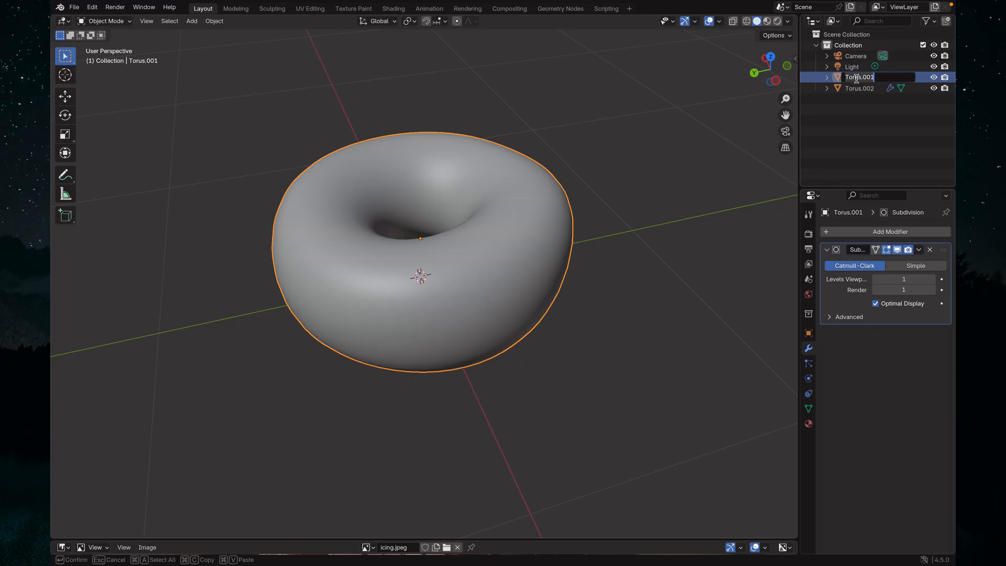
type("Icing")
key("Return")
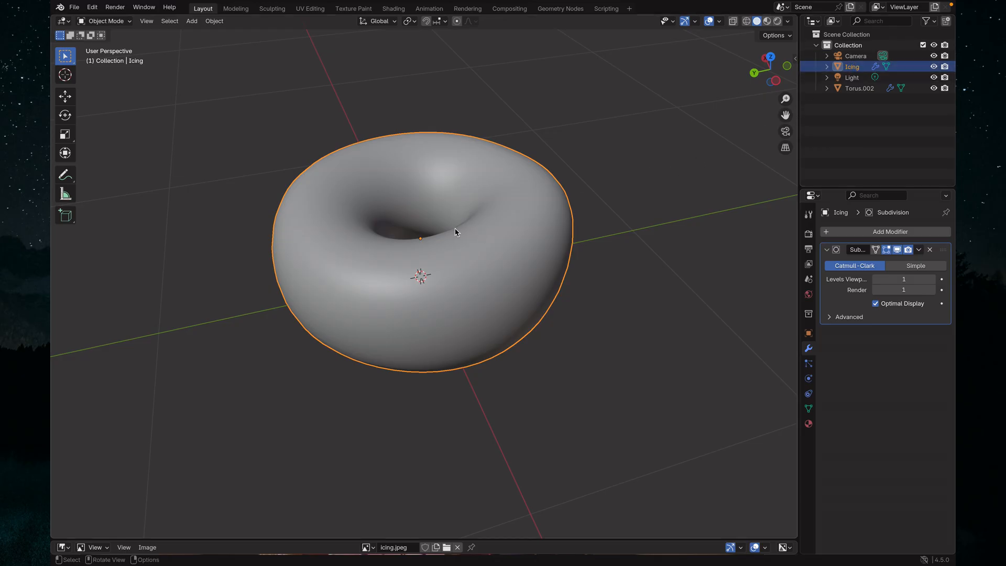
mouse_move(463, 246)
middle_mouse_down()
mouse_move(463, 314)
mouse_move(464, 245)
mouse_move(460, 296)
mouse_move(462, 259)
middle_mouse_up()
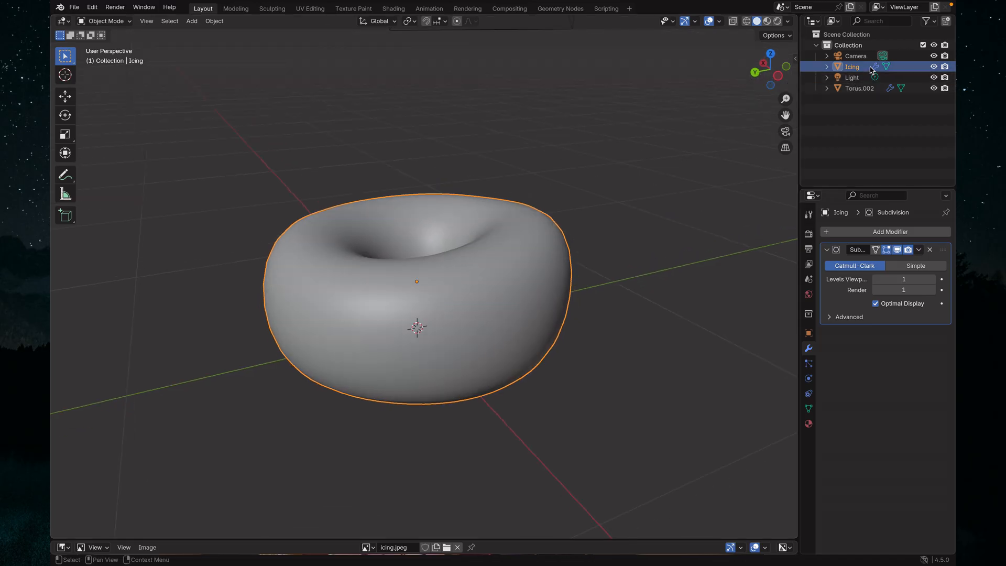
key("g")
key("z")
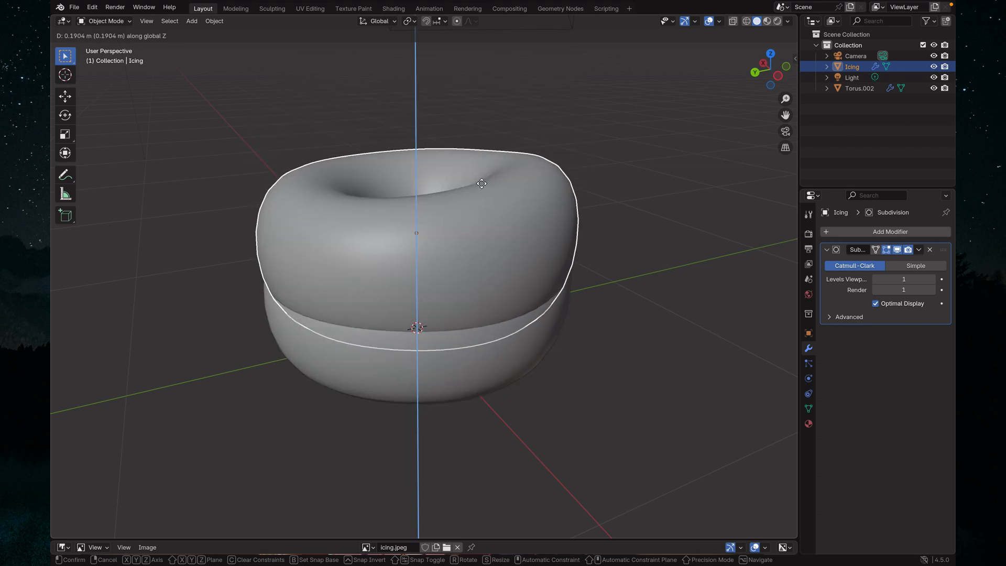
right_click(482, 184)
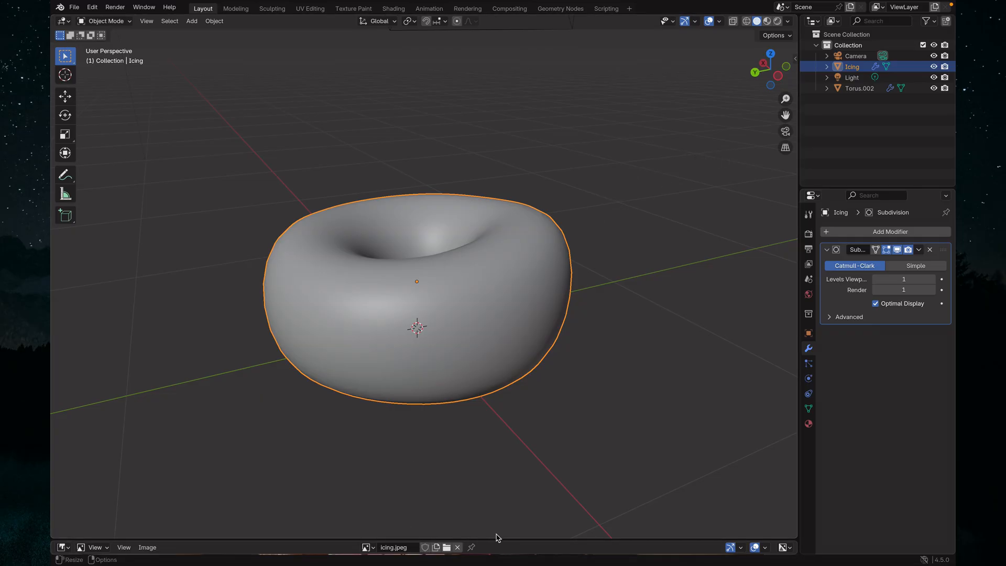
Check the icing coverage in the reference image and put the Icing object into Edit Mode.
middle_click_drag(436, 372, 425, 339)
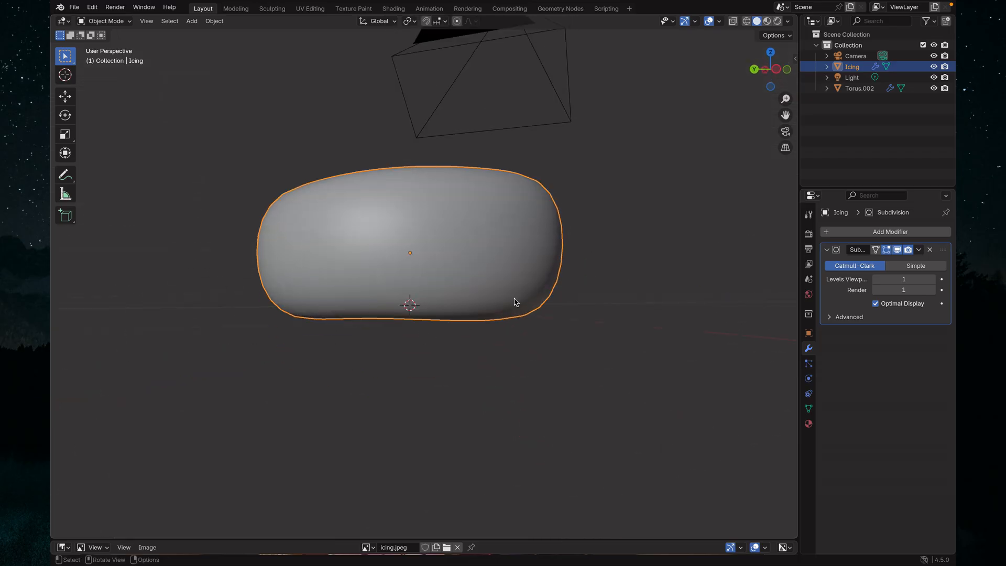
left_click_drag(504, 540, 504, 185)
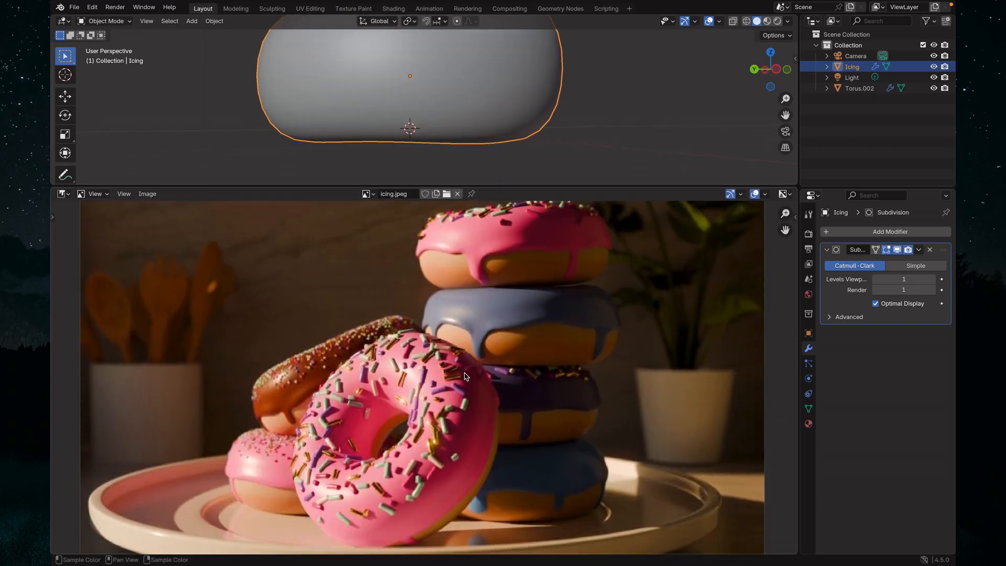
left_click_drag(513, 186, 504, 545)
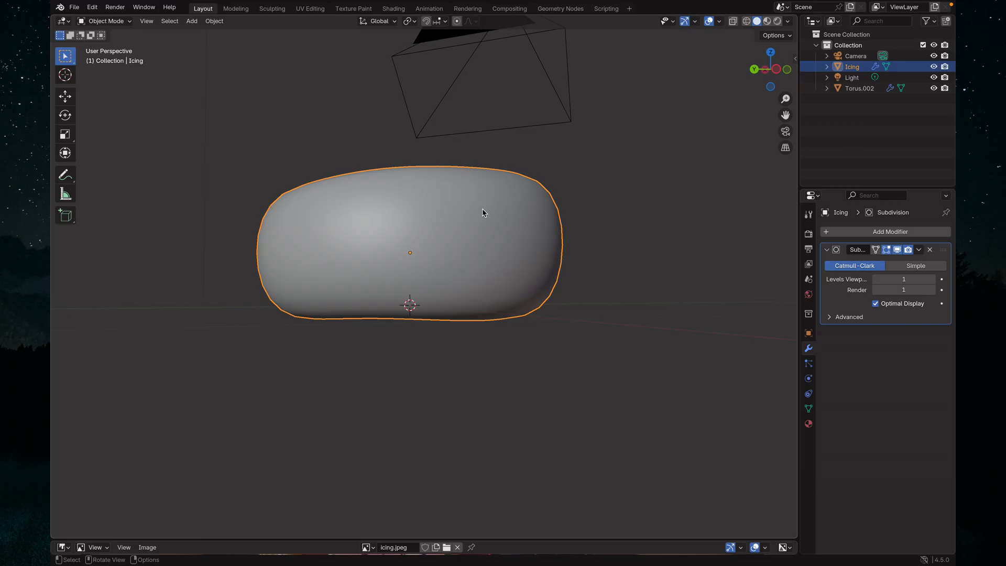
middle_click_drag(483, 213, 498, 236)
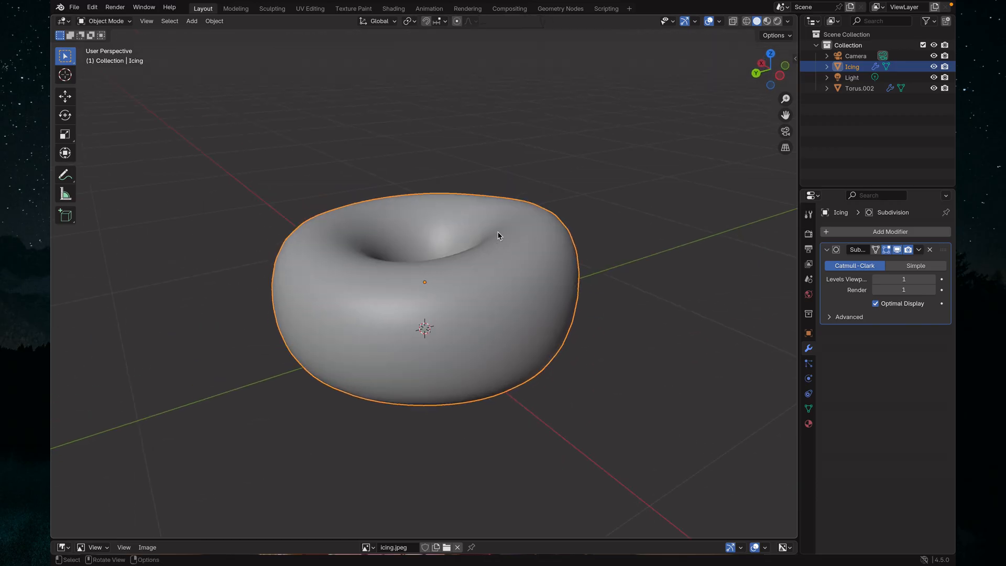
left_click(115, 23)
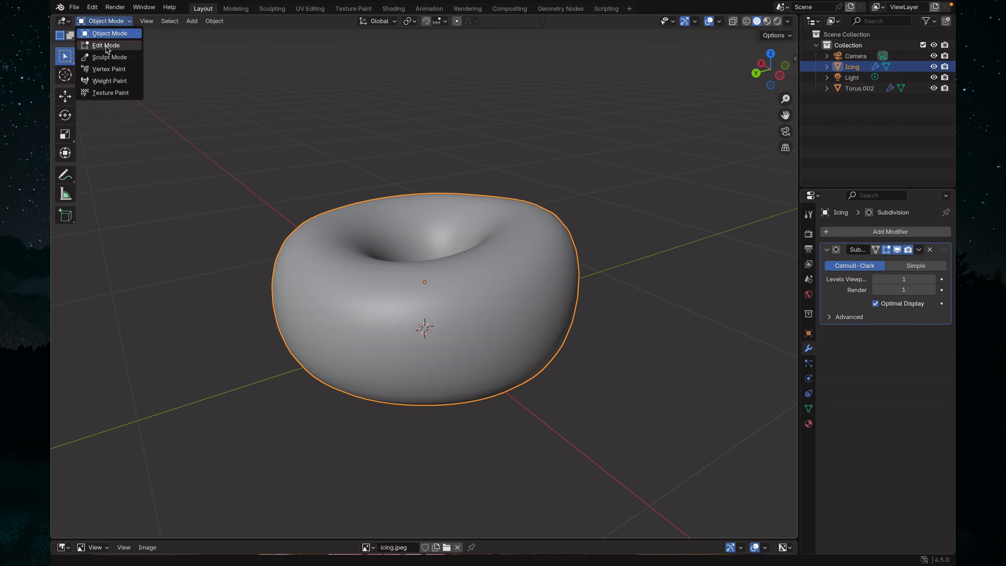
left_click(106, 46)
Try to box-select the lower half of the Icing mesh in edge selection with X-ray off.
middle_click_drag(614, 287, 594, 256)
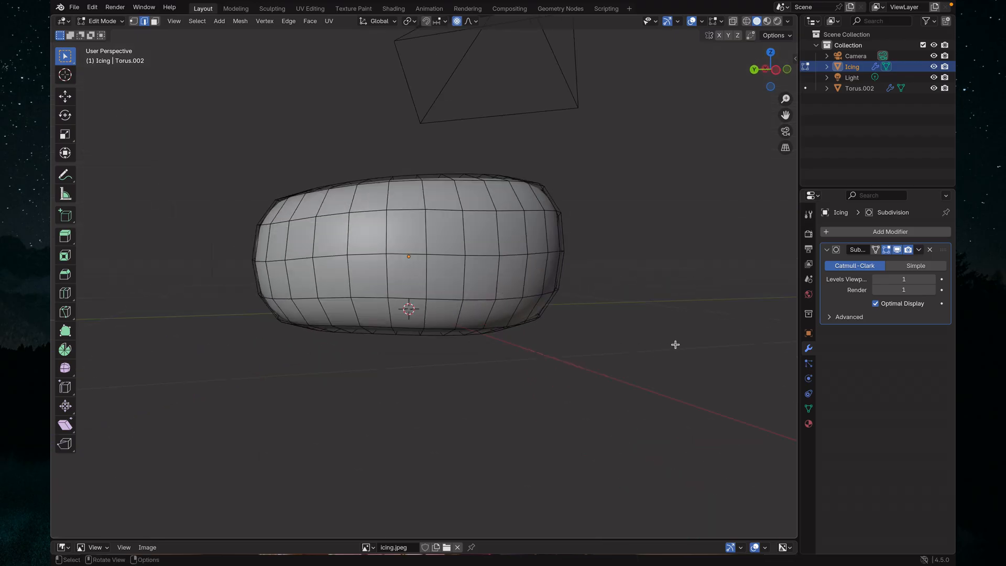
left_click_drag(680, 341, 198, 271)
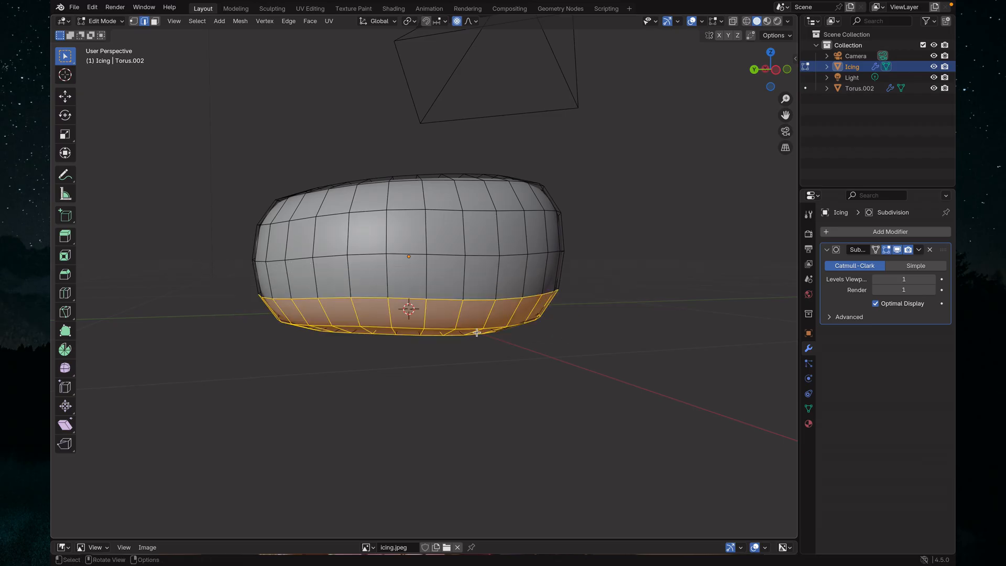
left_click_drag(676, 389, 228, 268)
middle_click_drag(573, 322, 613, 277)
mouse_move(671, 166)
middle_mouse_down()
mouse_move(661, 188)
mouse_move(679, 176)
middle_mouse_up()
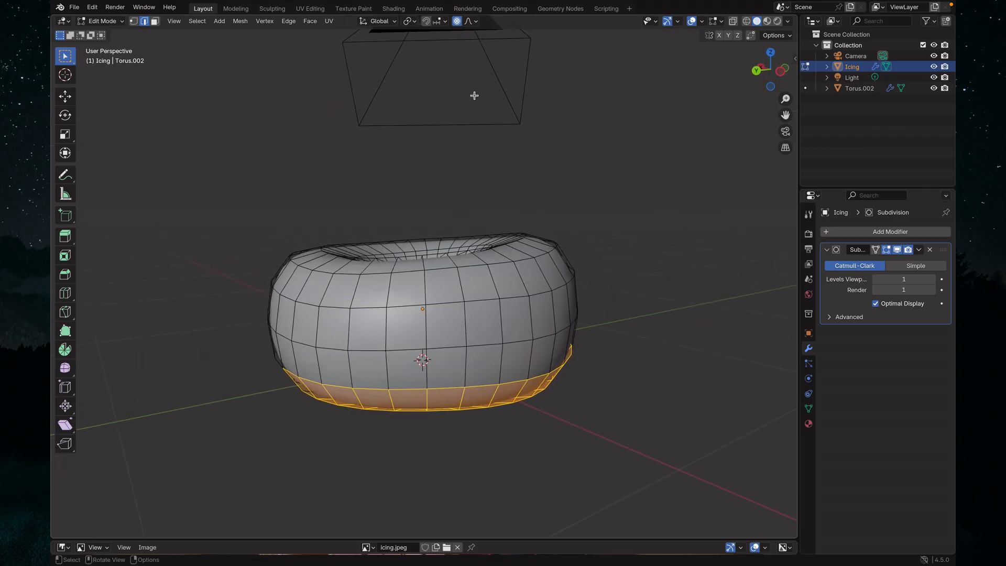
Turn on X-ray, clear the current mesh selection and switch to vertex selection only.
left_click(733, 22)
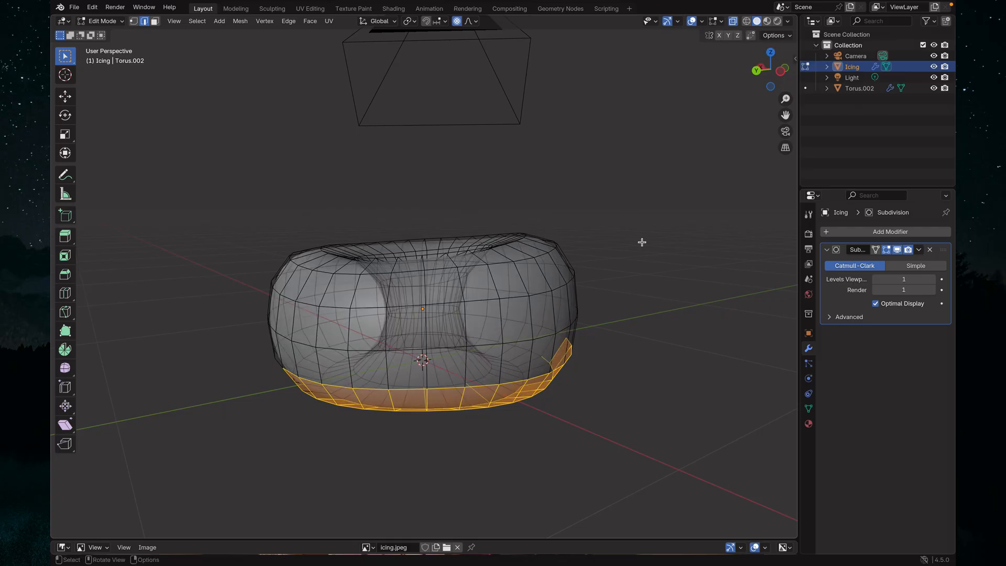
left_click(640, 309)
mouse_move(668, 312)
middle_mouse_down()
mouse_move(650, 298)
mouse_move(684, 289)
mouse_move(668, 298)
middle_mouse_up()
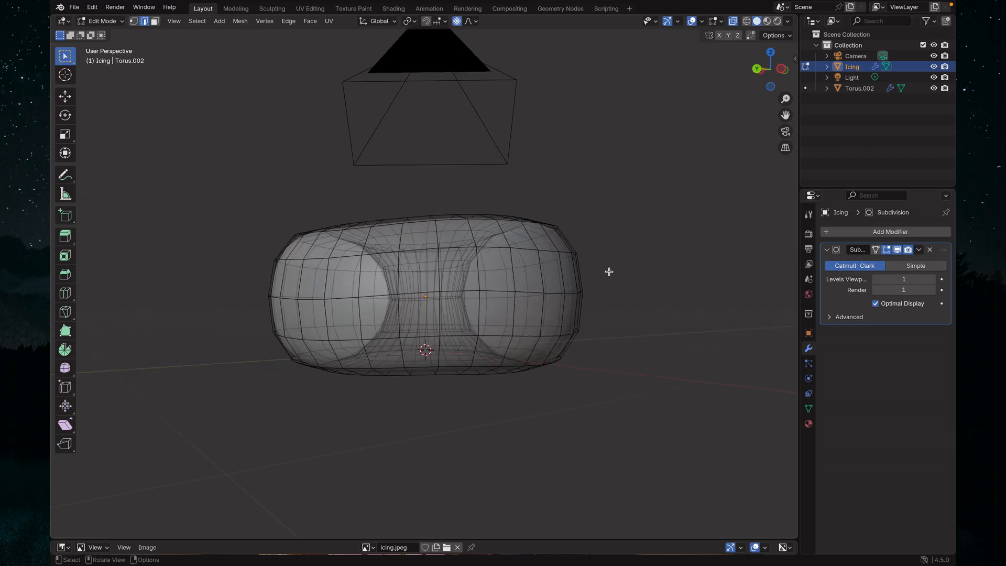
left_click(133, 22, "shift")
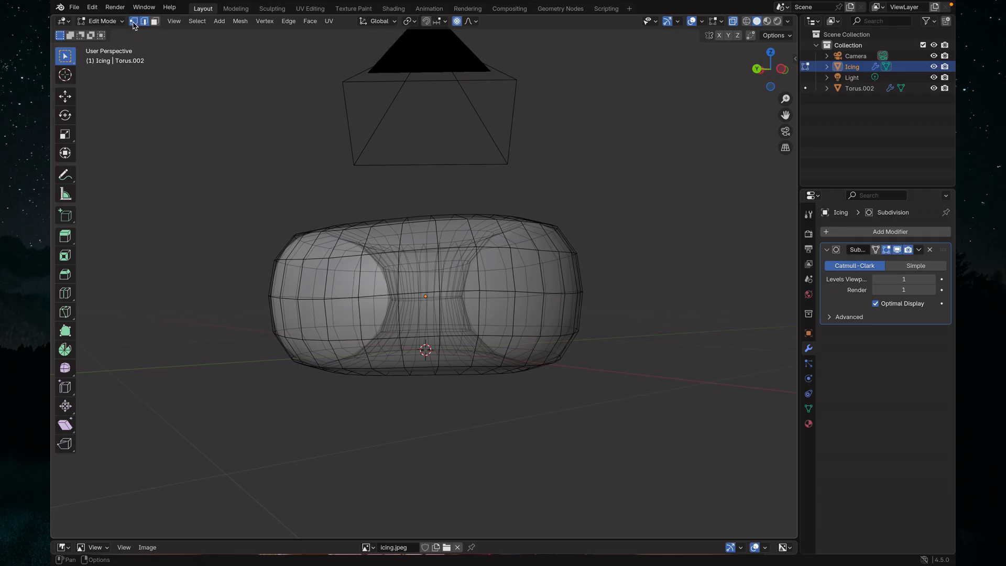
left_click(133, 23)
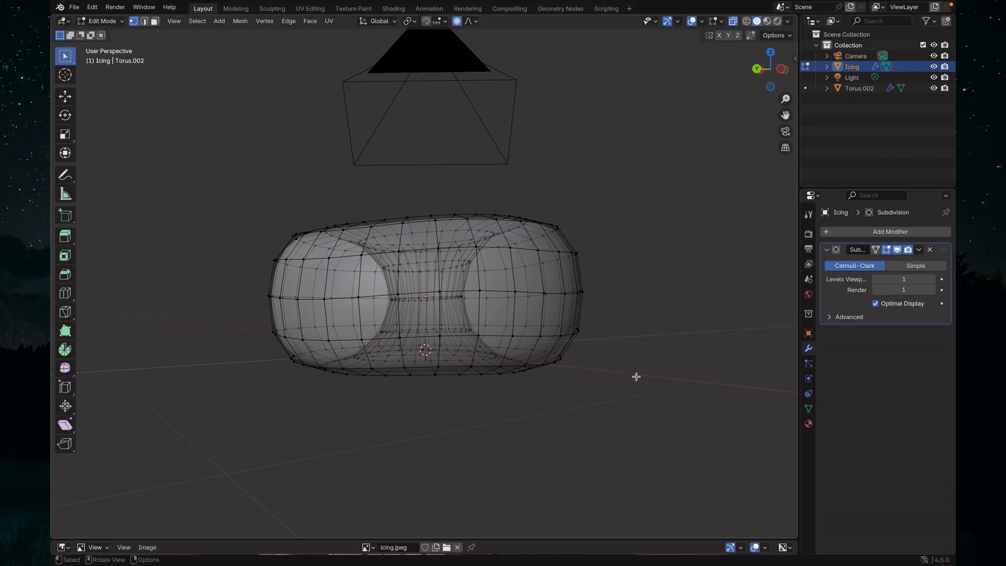
Delete all vertices below the middle ring of the Icing mesh and return to Object Mode.
left_click_drag(702, 409, 227, 307)
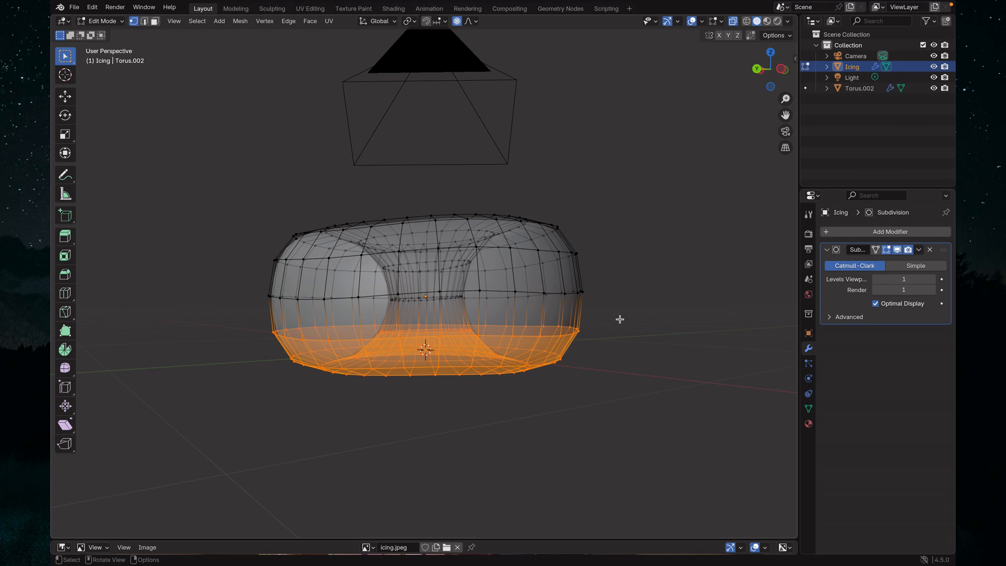
middle_click_drag(686, 366, 401, 375)
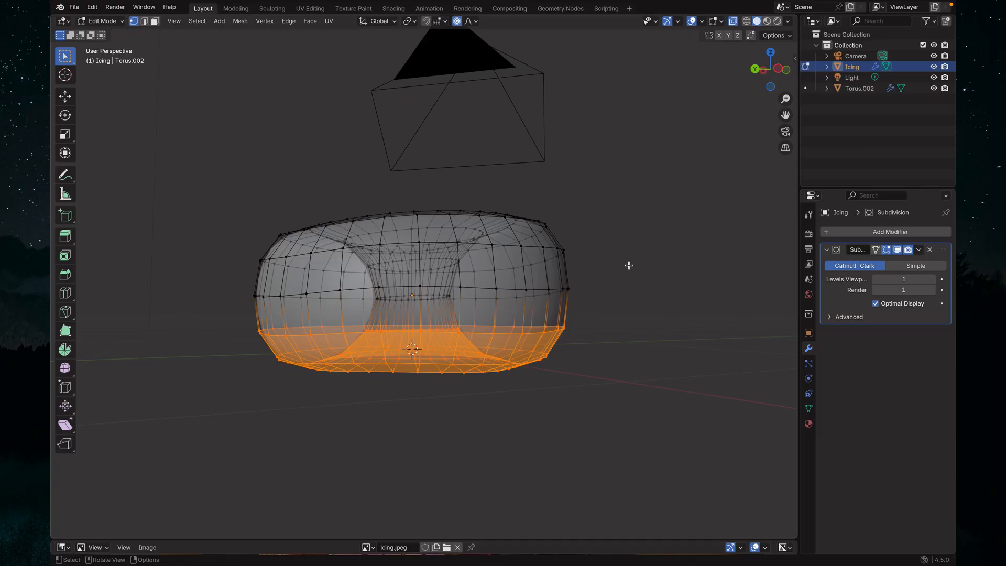
middle_click_drag(629, 265, 630, 271)
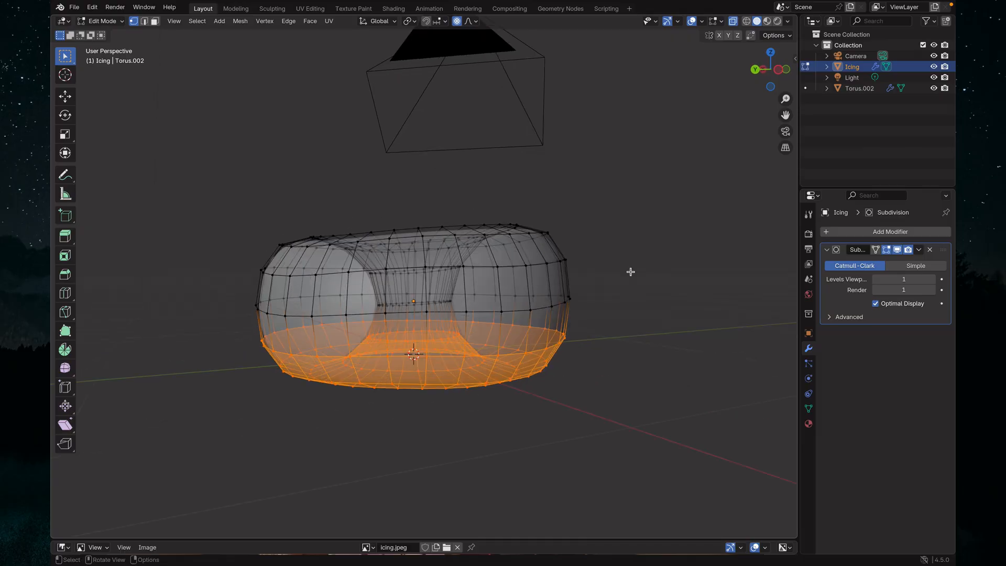
key("x")
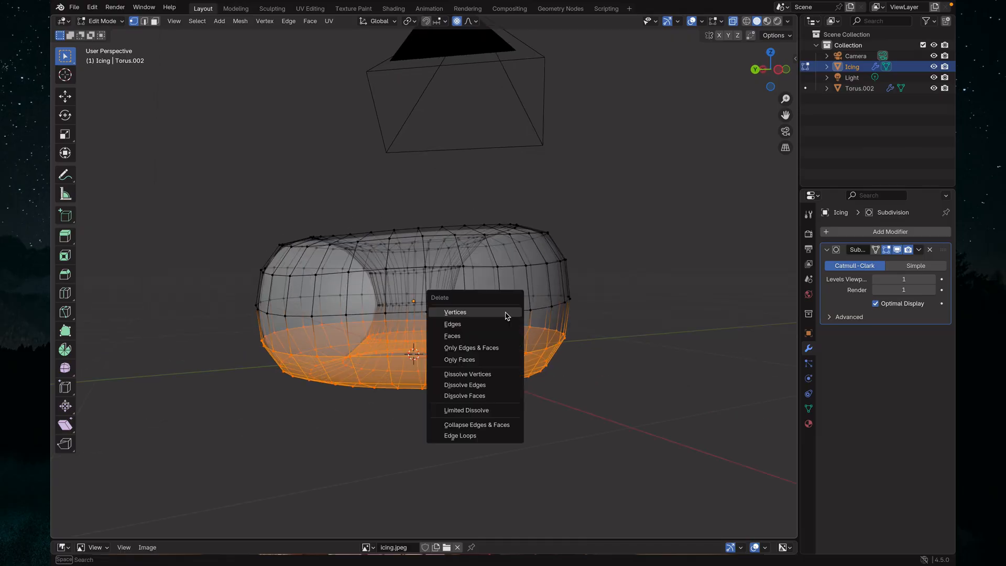
left_click(463, 314)
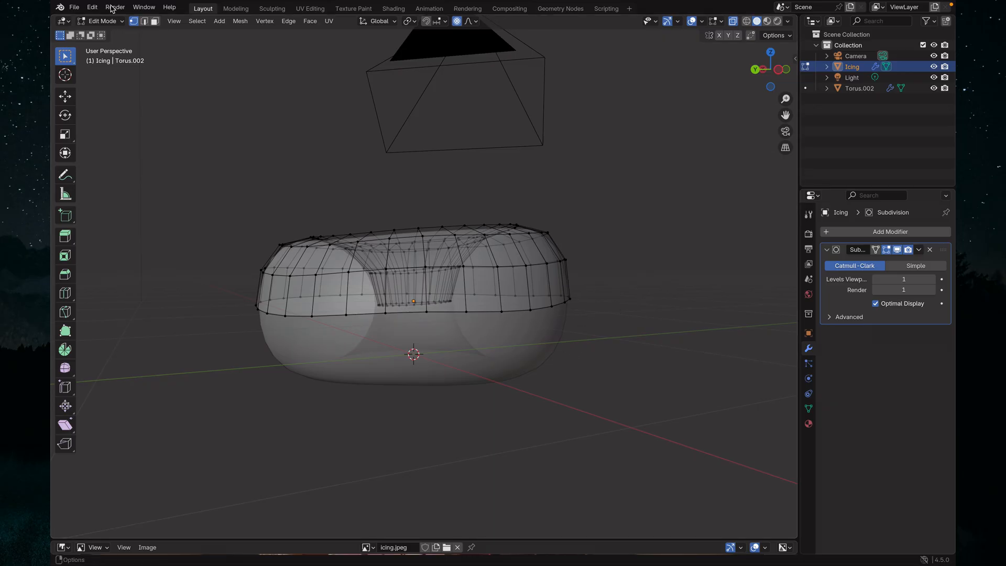
left_click(101, 21)
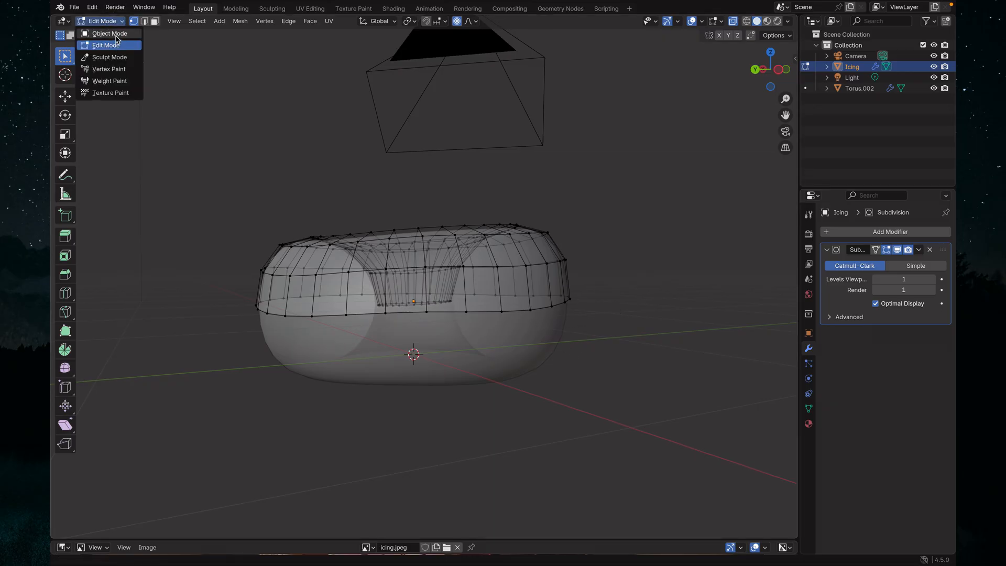
left_click(117, 35)
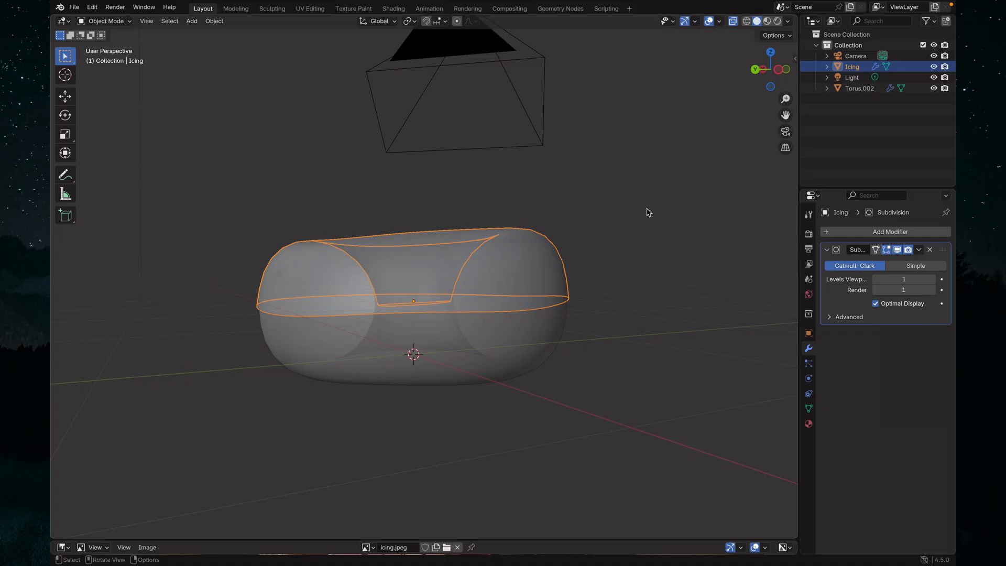
Turn off X-ray, deselect the Icing object and inspect how the icing sits on the doughnut.
middle_click_drag(648, 212, 717, 67)
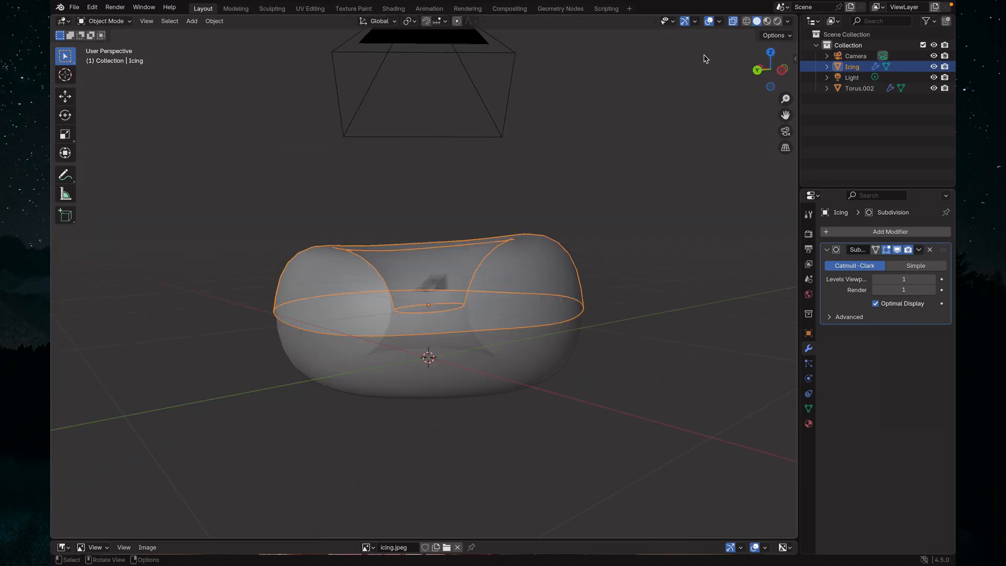
left_click(736, 25)
middle_click_drag(707, 215, 669, 244)
left_click(649, 242)
scroll(620, 272, "up", 2)
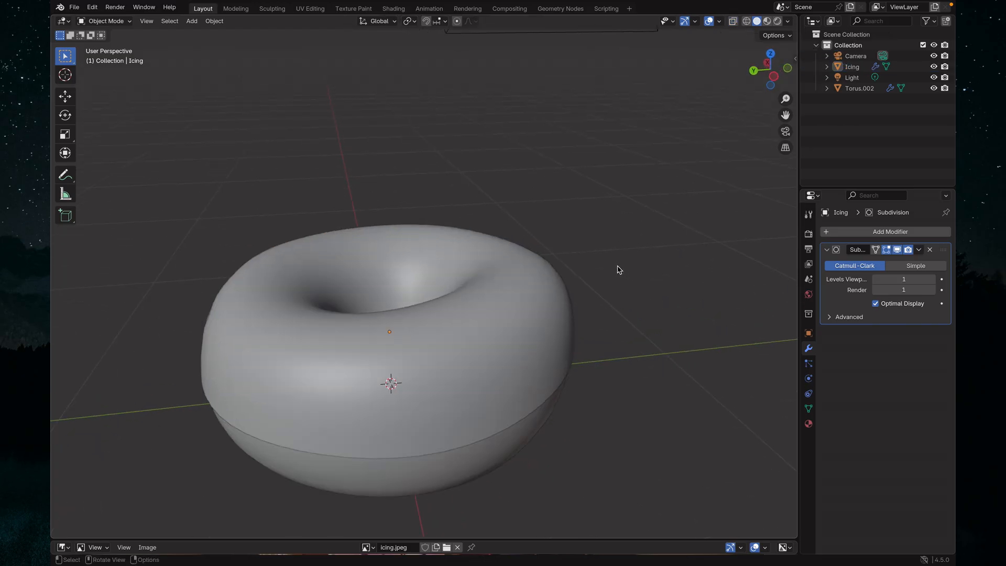
mouse_move(618, 269)
middle_mouse_down()
mouse_move(590, 278)
mouse_move(619, 247)
mouse_move(622, 260)
middle_mouse_up()
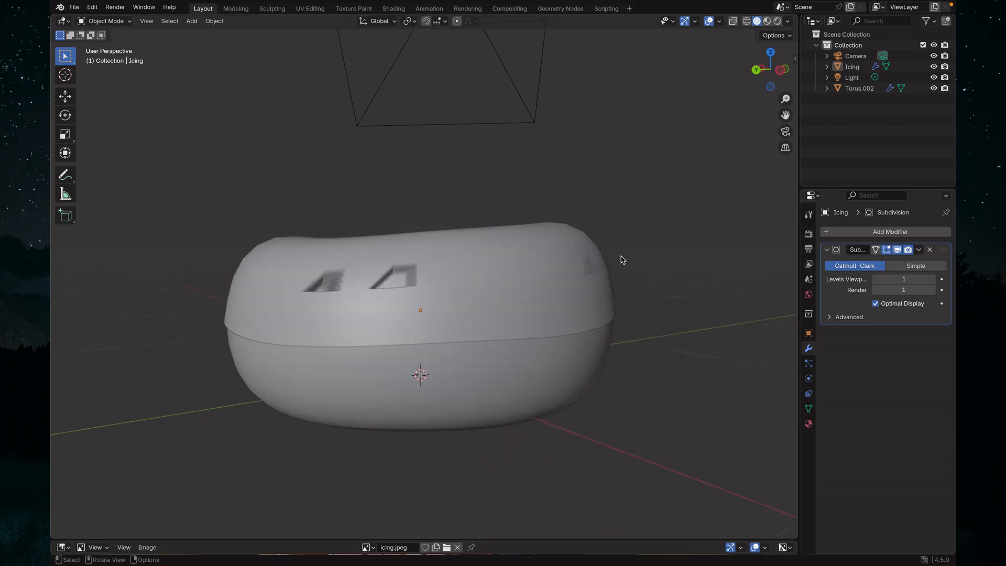
Compare the icing's thickness on the model with the doughnuts in the icing.jpeg reference image.
left_click_drag(502, 540, 524, 543)
middle_click_drag(478, 313, 519, 317)
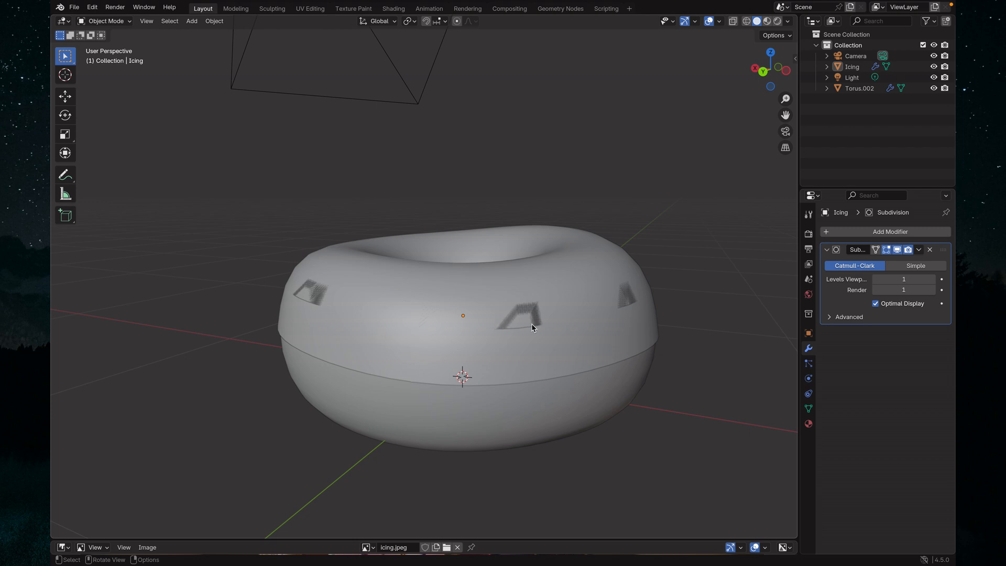
mouse_move(566, 339)
middle_mouse_down()
mouse_move(523, 345)
mouse_move(546, 334)
middle_mouse_up()
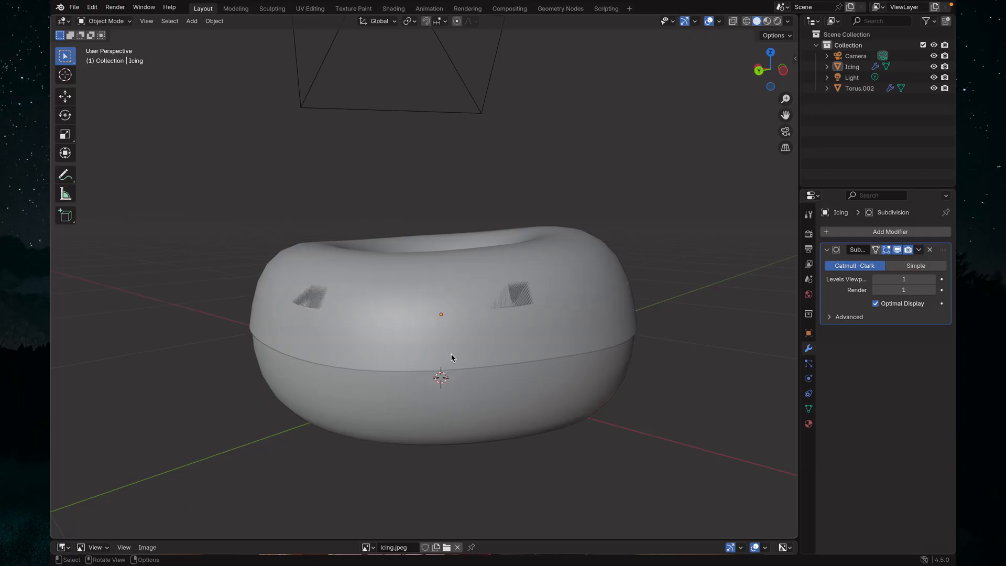
left_click_drag(492, 539, 529, 153)
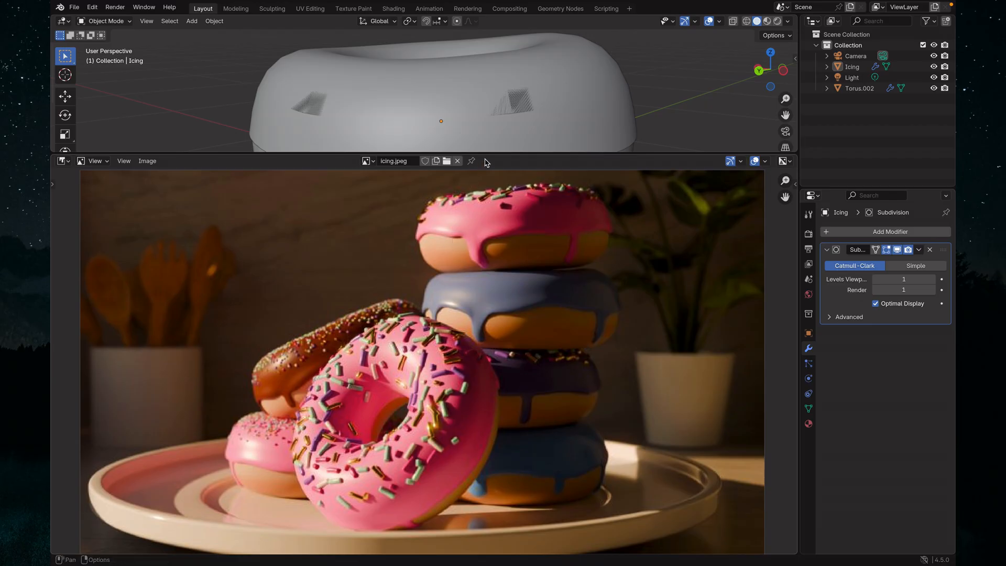
left_click_drag(486, 154, 475, 539)
middle_click_drag(613, 392, 540, 348)
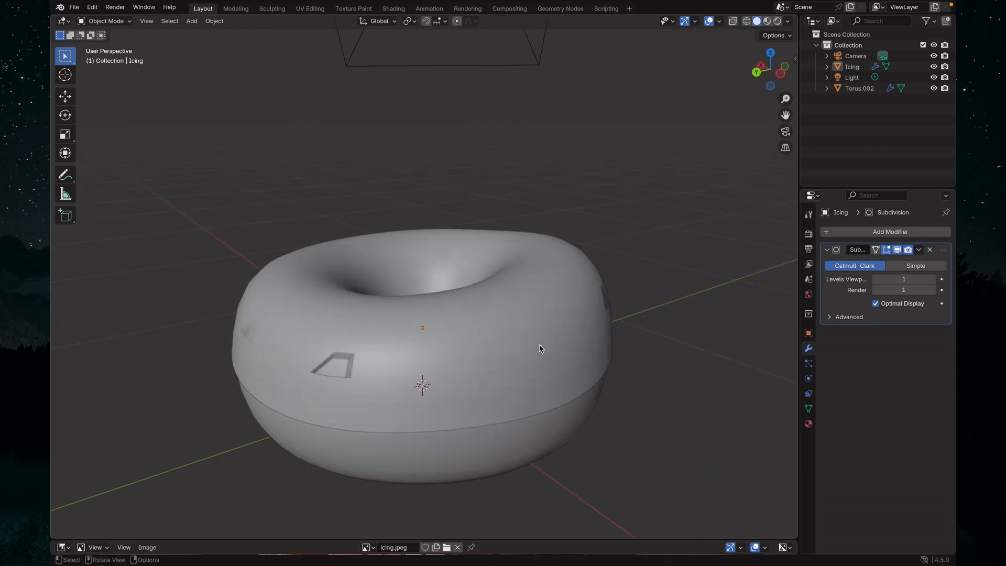
Collapse the Icing object's Subdivision modifier settings and add a Solidify modifier to it.
left_click(545, 334)
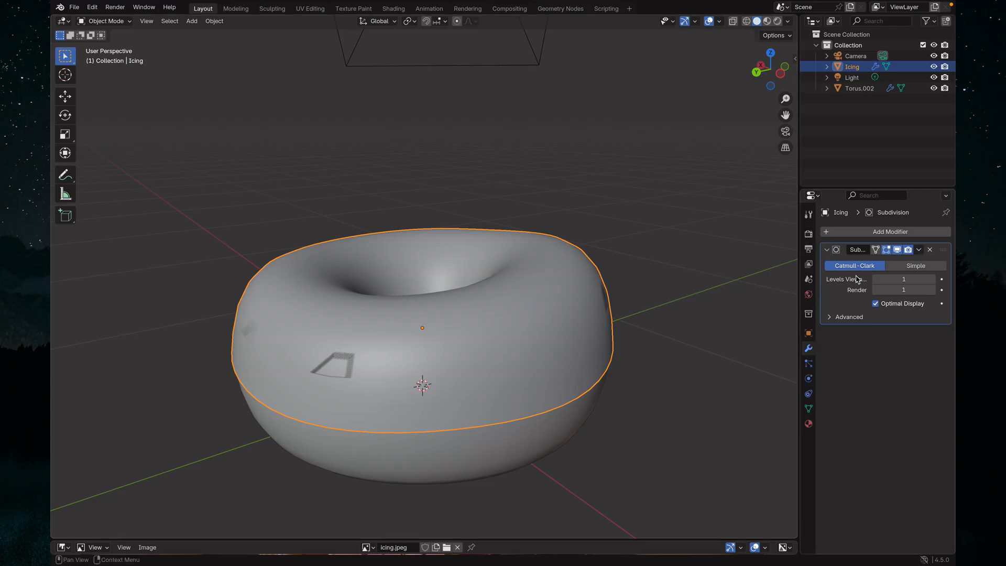
left_click(827, 251)
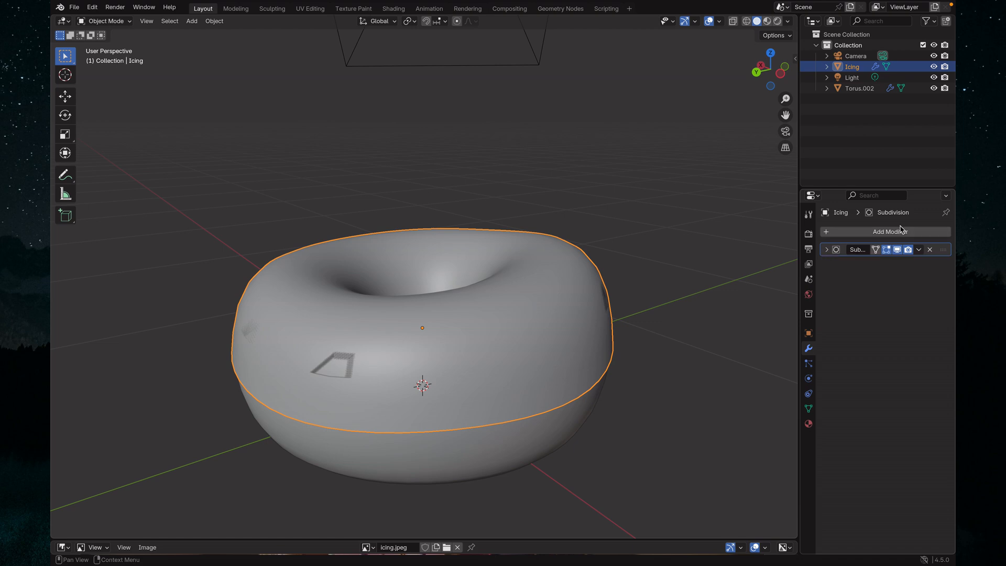
left_click(827, 250)
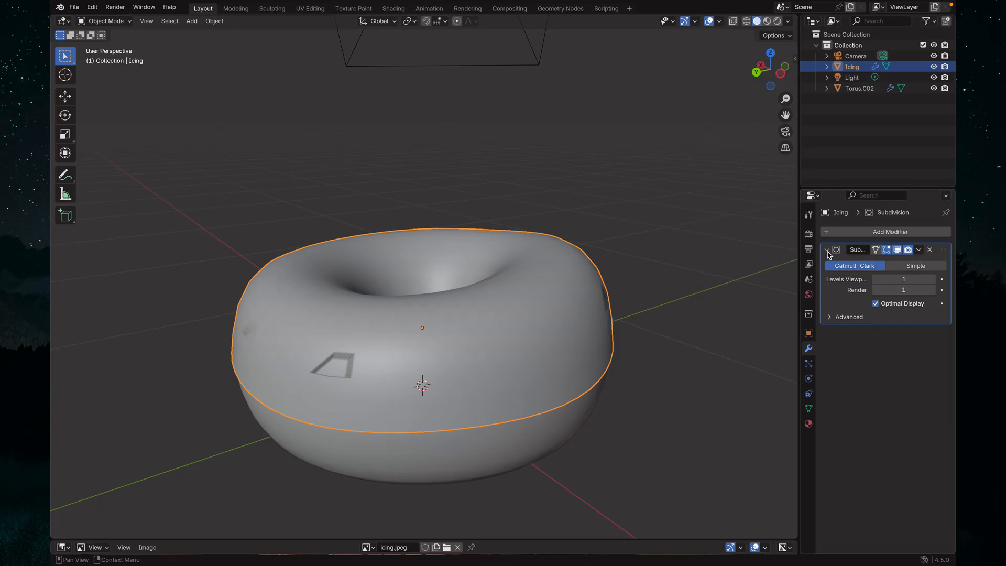
left_click(827, 251)
left_click(881, 234)
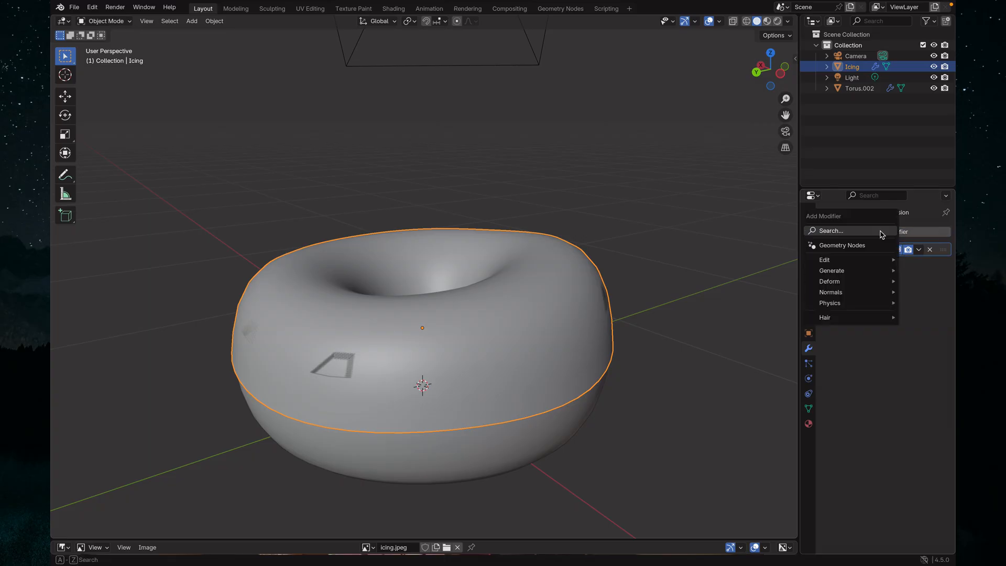
mouse_move(853, 272)
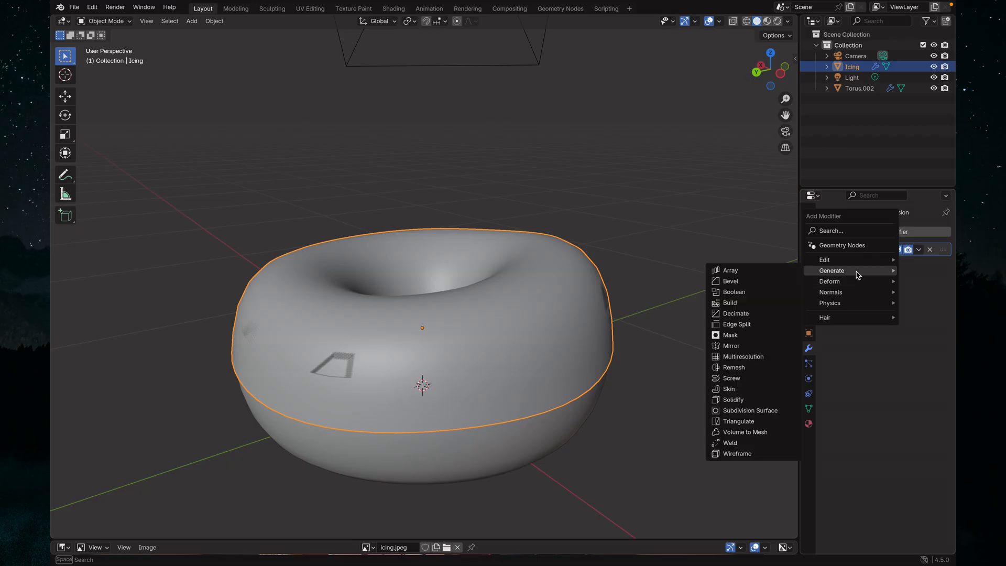
left_click(754, 402)
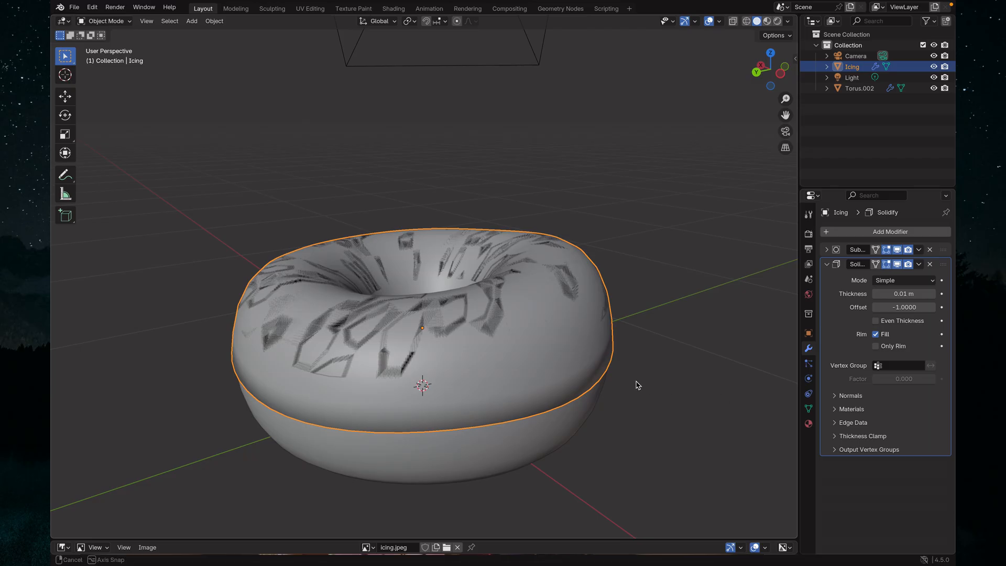
Set the Icing's Solidify modifier to an offset of 1 and a thickness of 0.025 m.
mouse_move(637, 385)
middle_mouse_down()
mouse_move(633, 352)
mouse_move(635, 370)
middle_mouse_up()
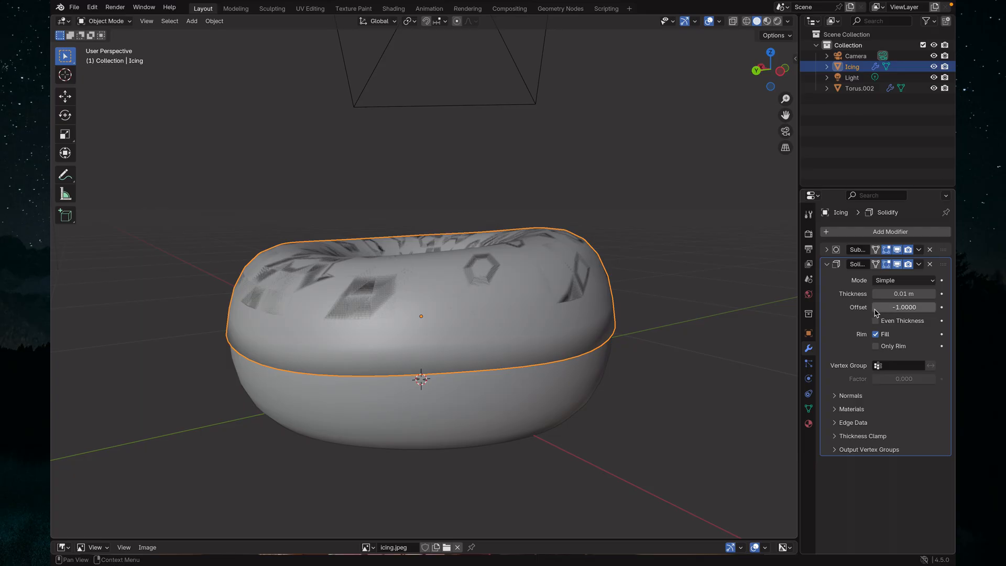
left_click_drag(893, 310, 935, 307)
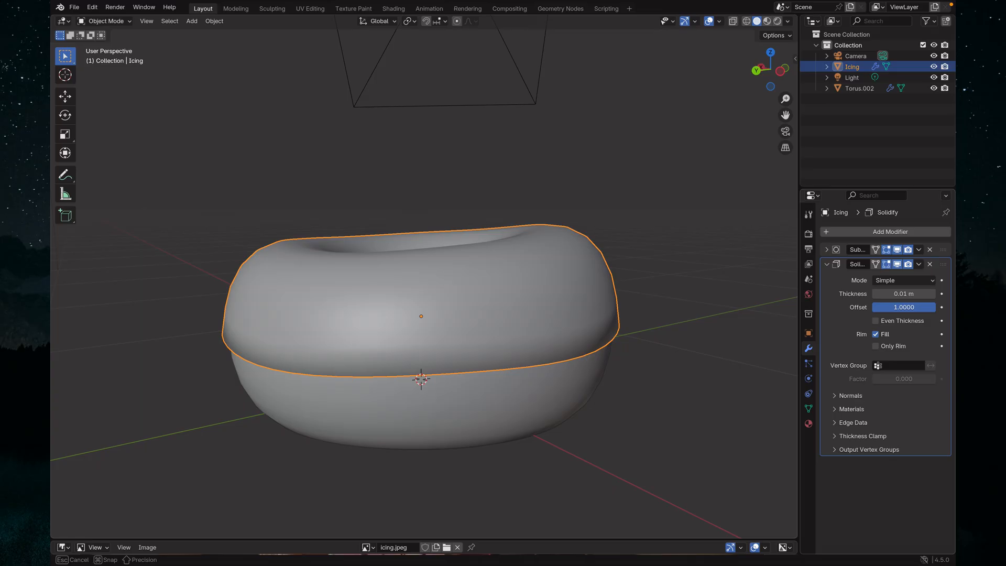
mouse_move(935, 307)
left_mouse_down()
mouse_move(873, 307)
mouse_move(935, 307)
left_mouse_up()
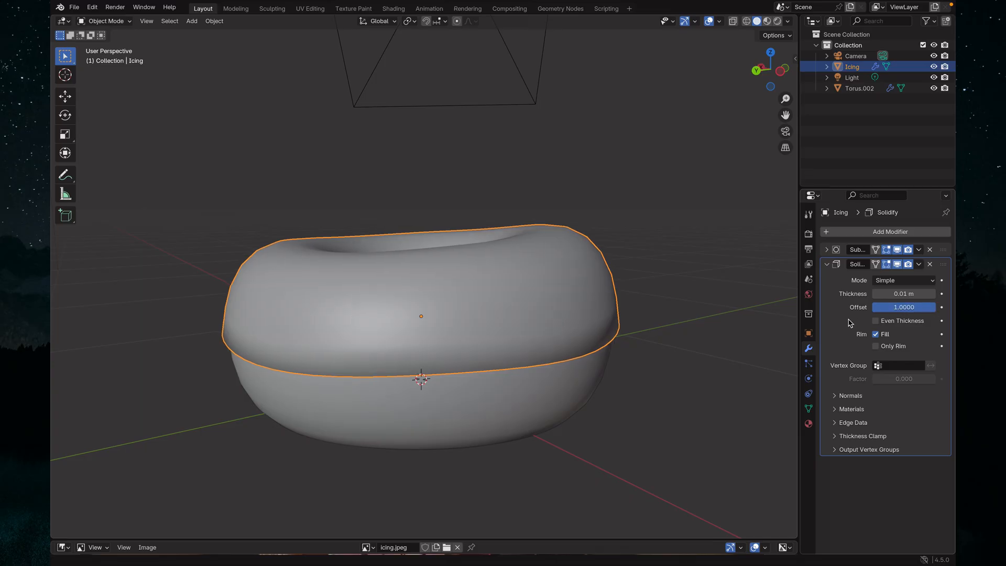
left_click(900, 294)
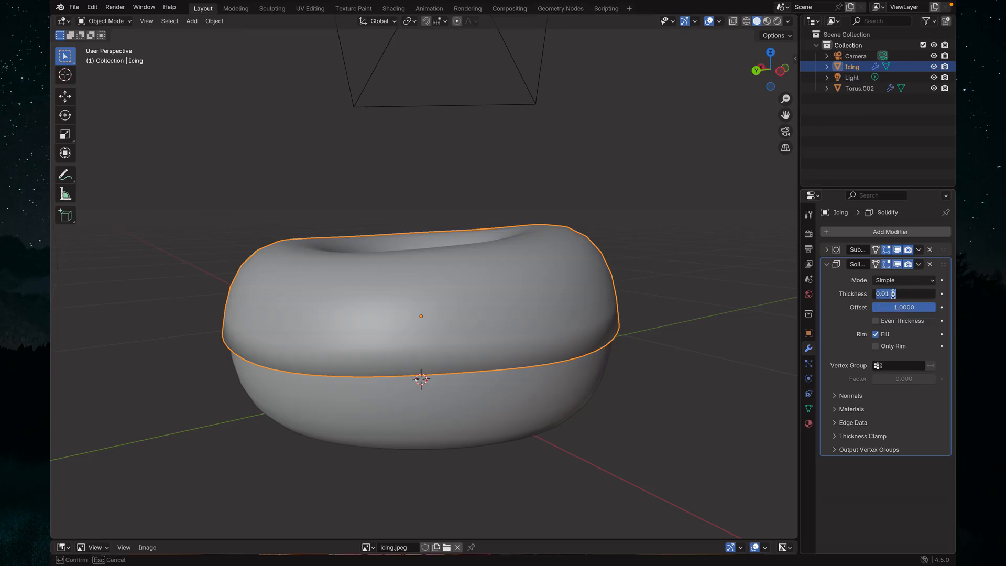
left_click(890, 293)
type("25")
key("Return")
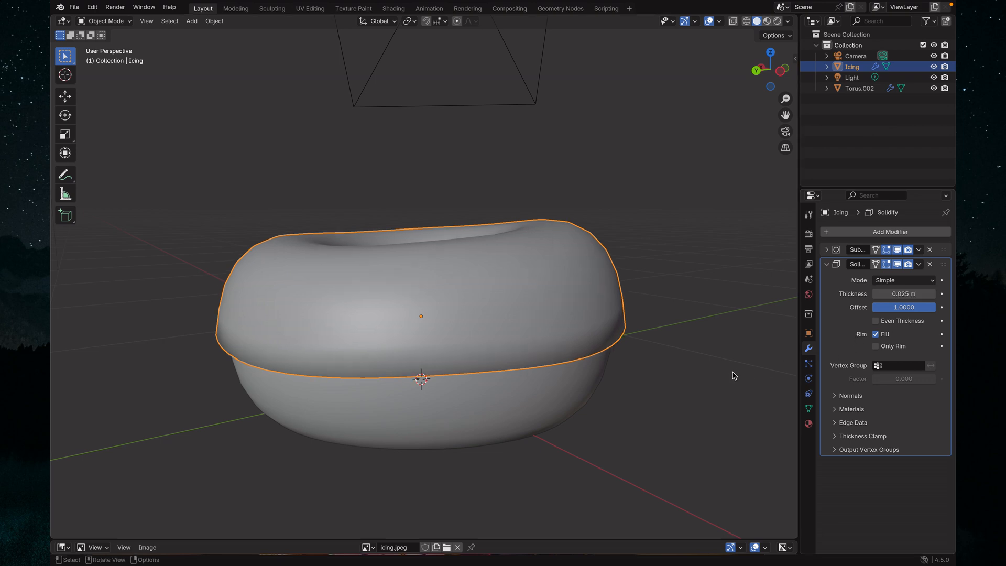
Deselect the Icing object and examine its thickened shell and lower rim from several angles.
middle_click_drag(573, 366, 592, 321)
middle_click_drag(612, 267, 646, 336)
left_click(681, 372)
middle_click_drag(680, 377, 604, 362)
middle_click_drag(680, 381, 662, 406)
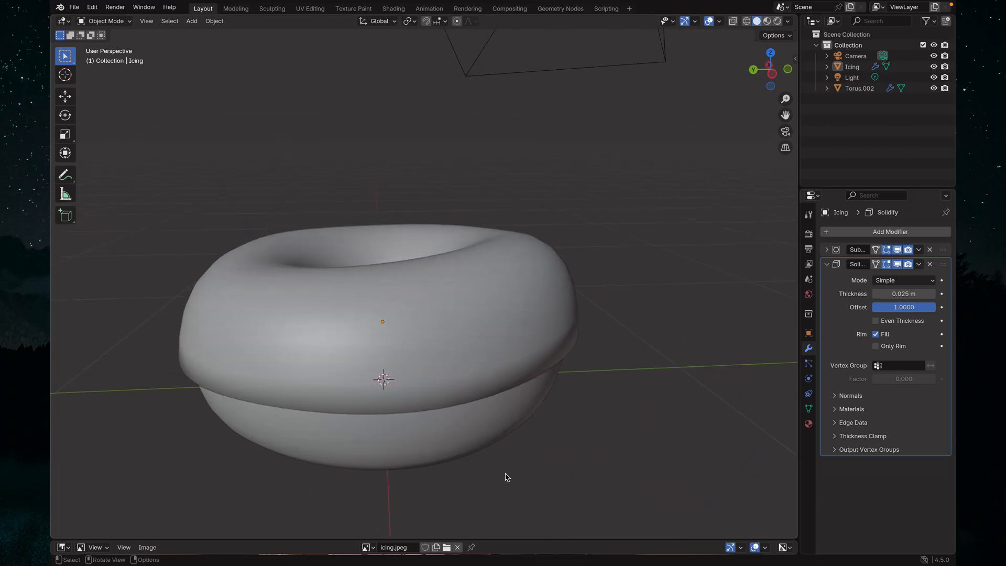
left_click_drag(513, 538, 547, 541)
middle_click_drag(403, 347, 426, 307)
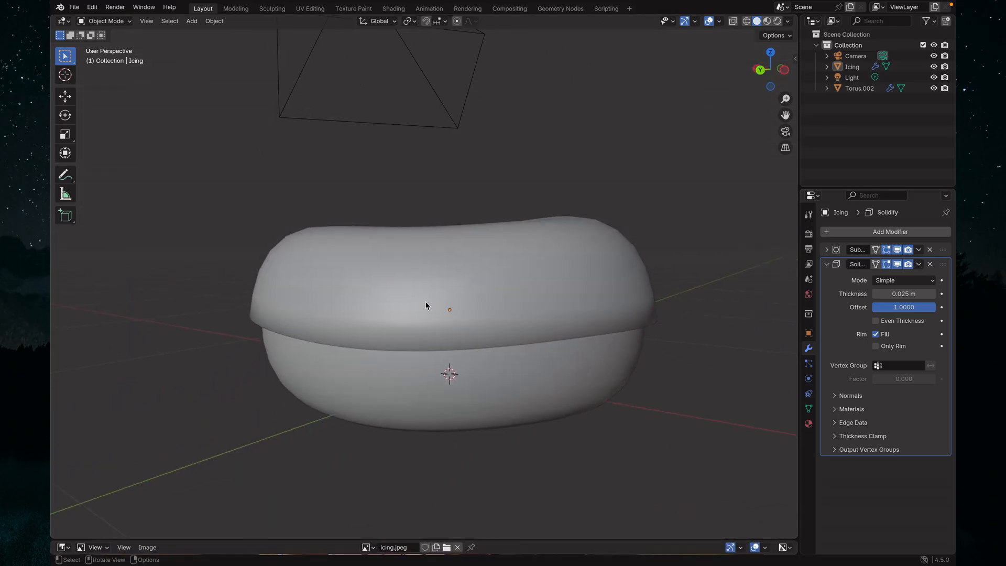
Select the Icing object again and study how the icing drips and overhangs in the reference image.
left_click(423, 301)
middle_click_drag(679, 371, 575, 423)
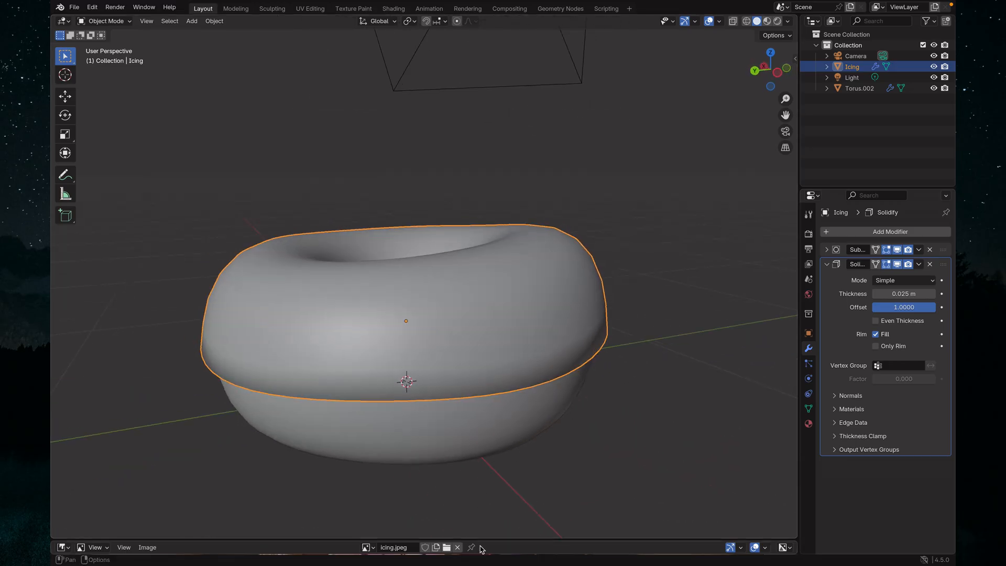
left_click_drag(486, 540, 483, 264)
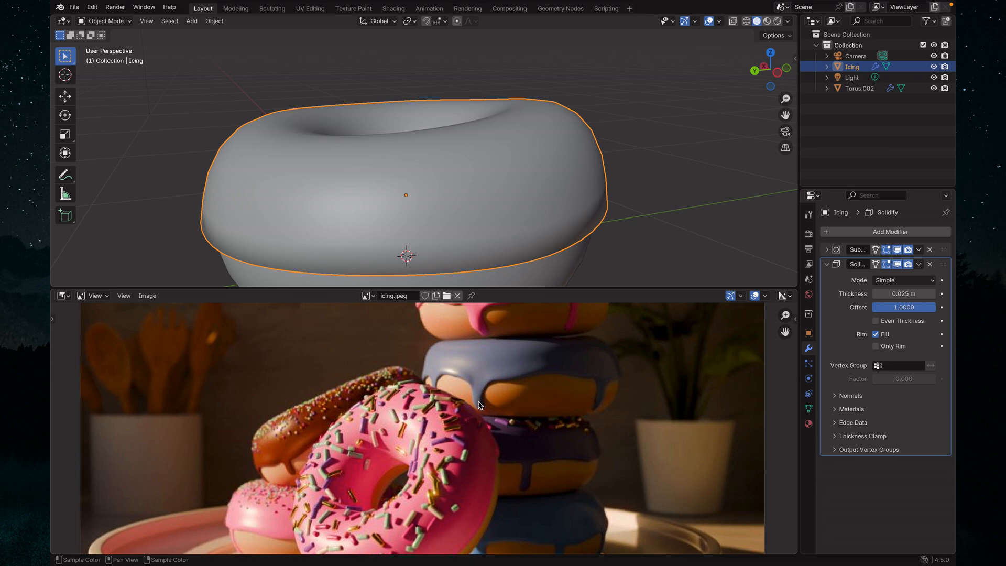
scroll(468, 431, "down", 1)
middle_click_drag(468, 428, 454, 473)
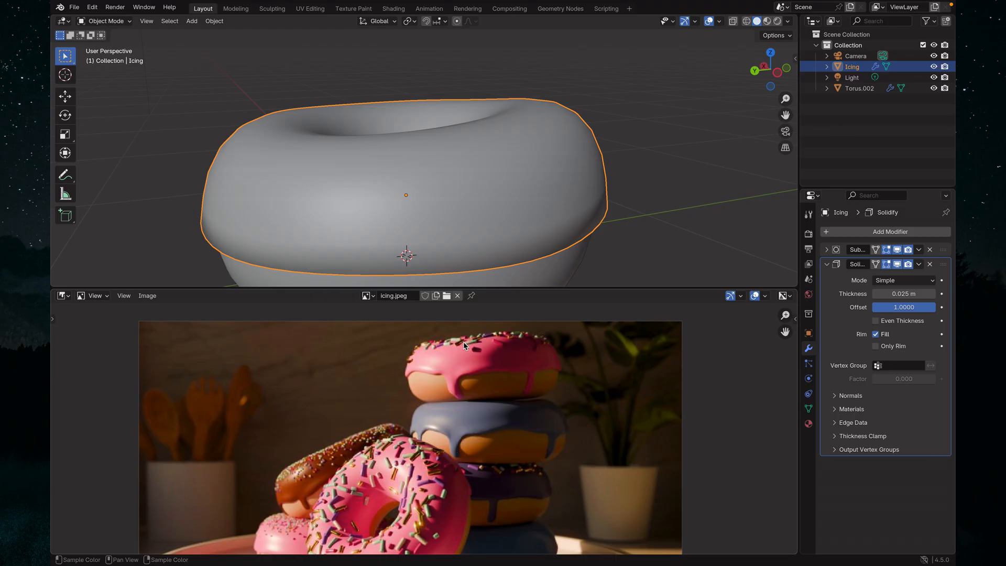
middle_click_drag(464, 385, 504, 412)
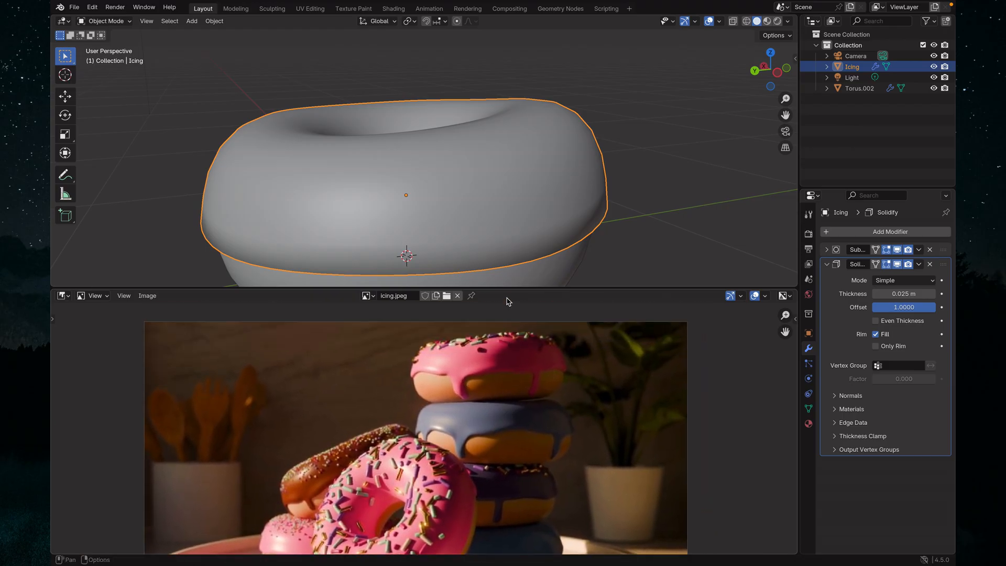
left_click_drag(511, 288, 513, 540)
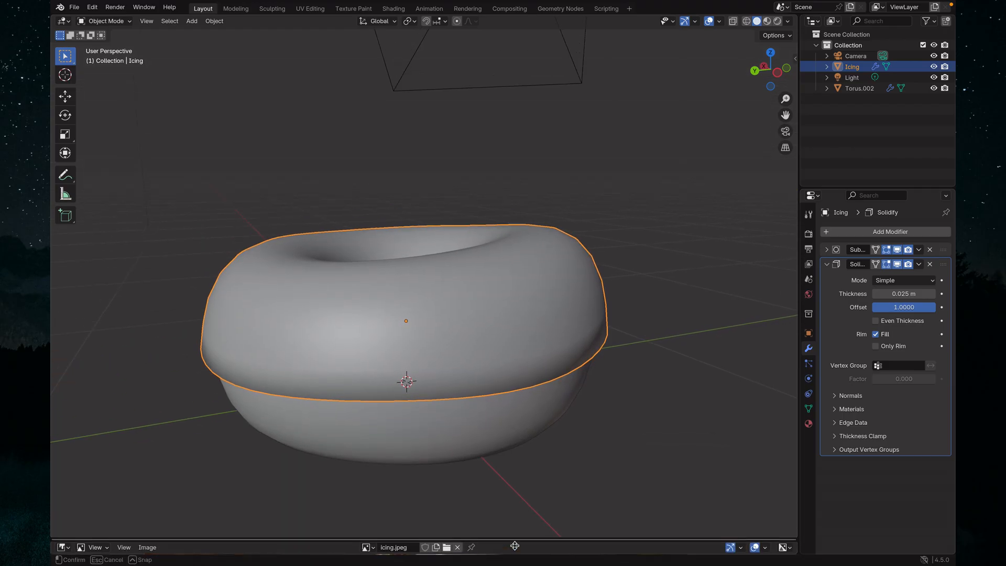
Examine the Icing mesh in Edit Mode with the Solidify modifier displayed, and return to Object Mode.
left_click(107, 22)
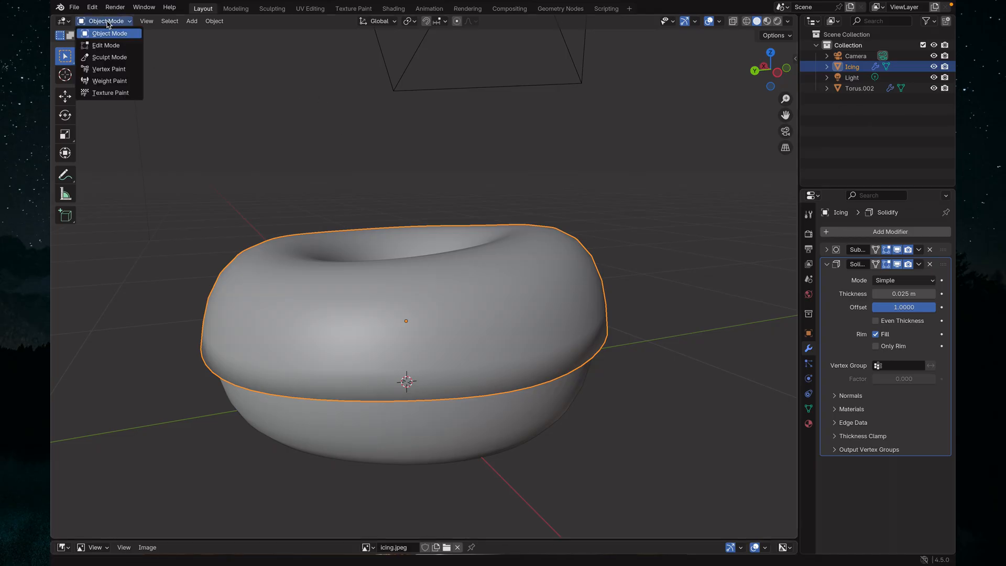
left_click(107, 45)
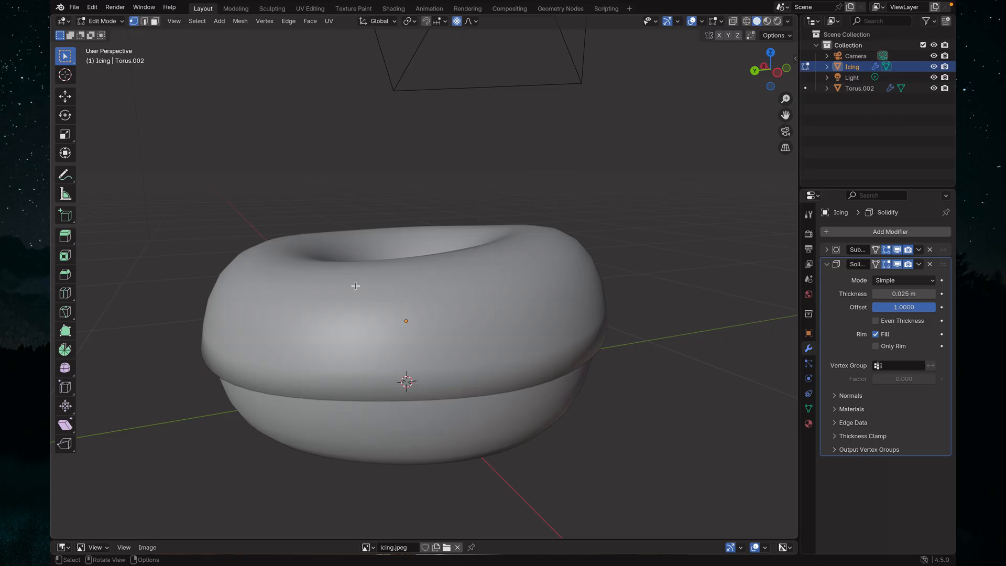
middle_click_drag(355, 286, 371, 209)
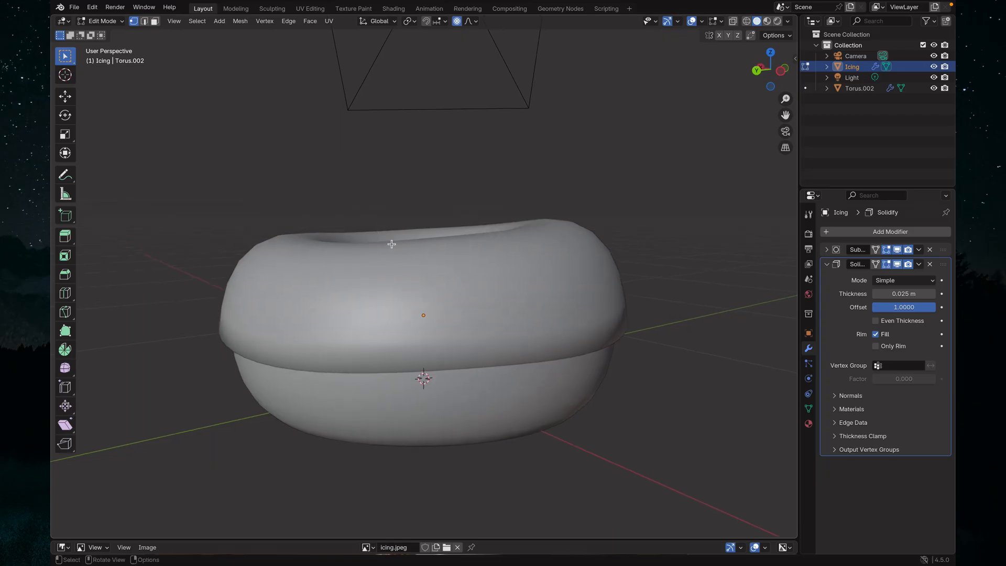
left_click(116, 21)
left_click(107, 33)
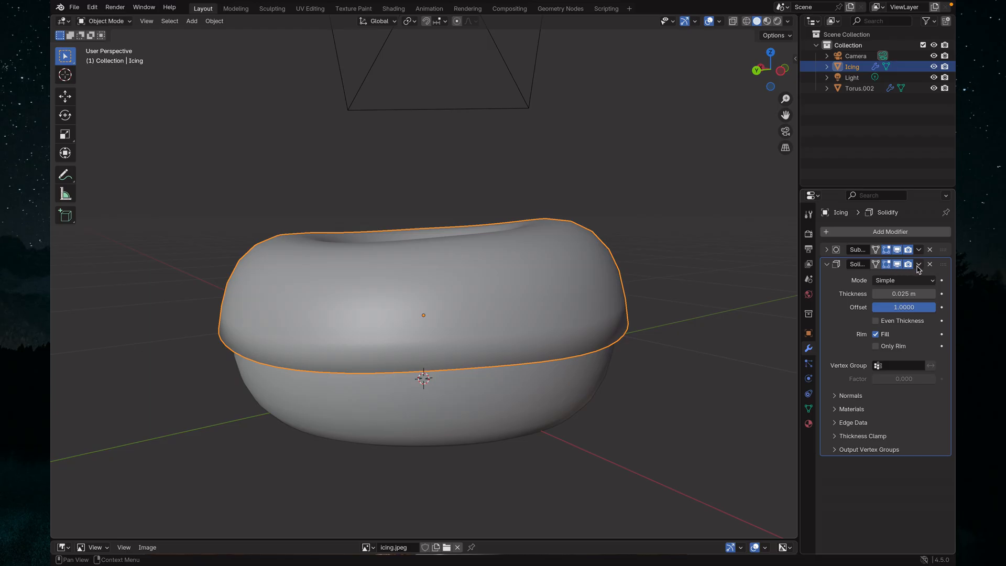
Disable the Solidify modifier's Edit Mode display, check the Icing's mesh there and return to Object Mode.
left_click(888, 268)
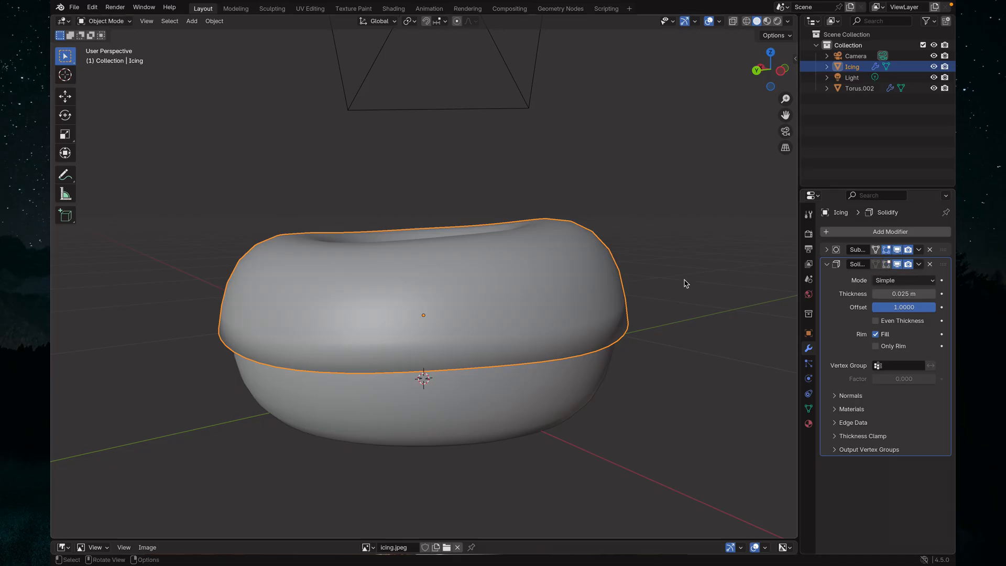
left_click(108, 21)
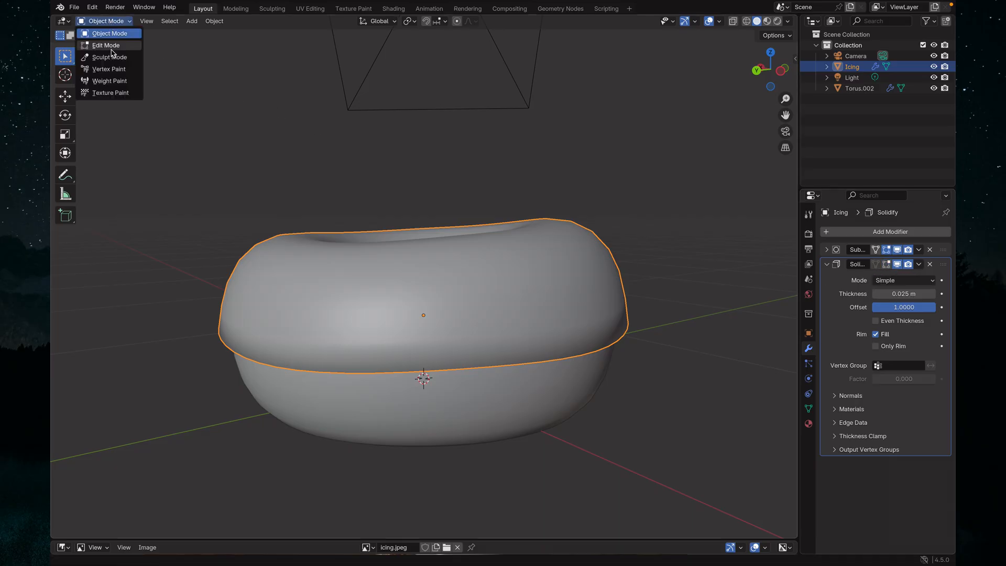
left_click(108, 45)
middle_click_drag(622, 364, 602, 378)
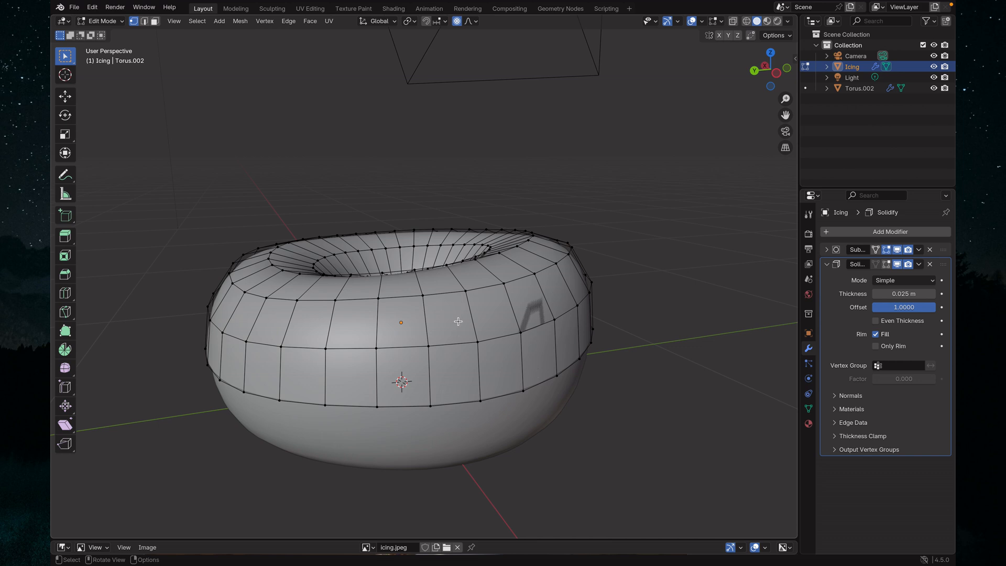
scroll(469, 314, "up", 1)
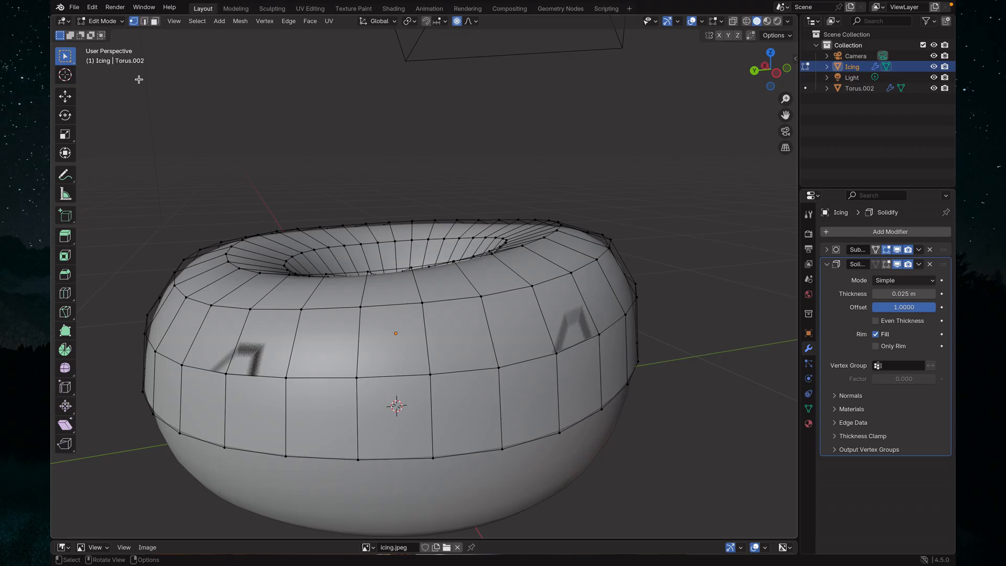
left_click(105, 25)
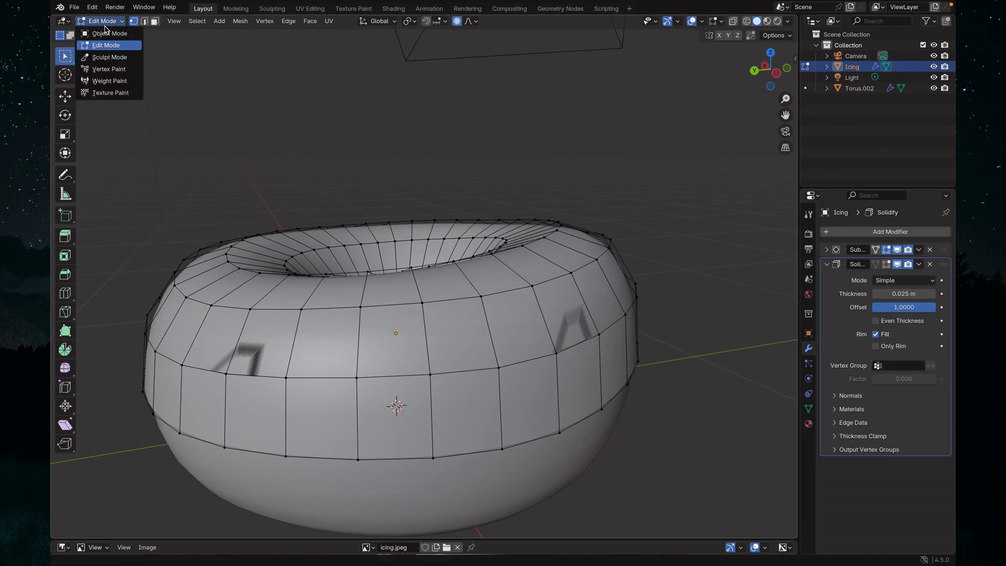
left_click(108, 37)
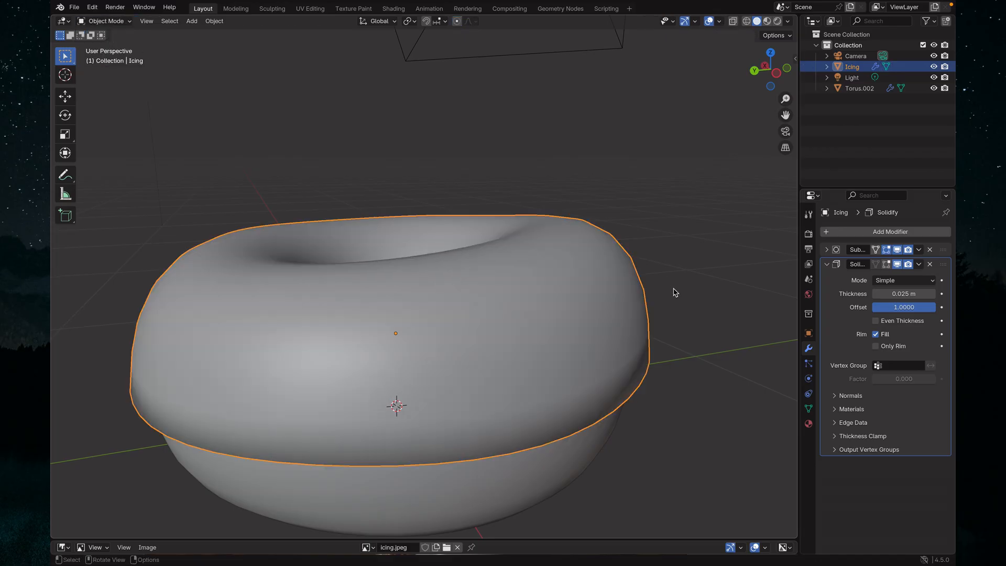
Collapse the Icing object's Solidify settings and apply its Subdivision modifier to the mesh.
left_click(848, 267)
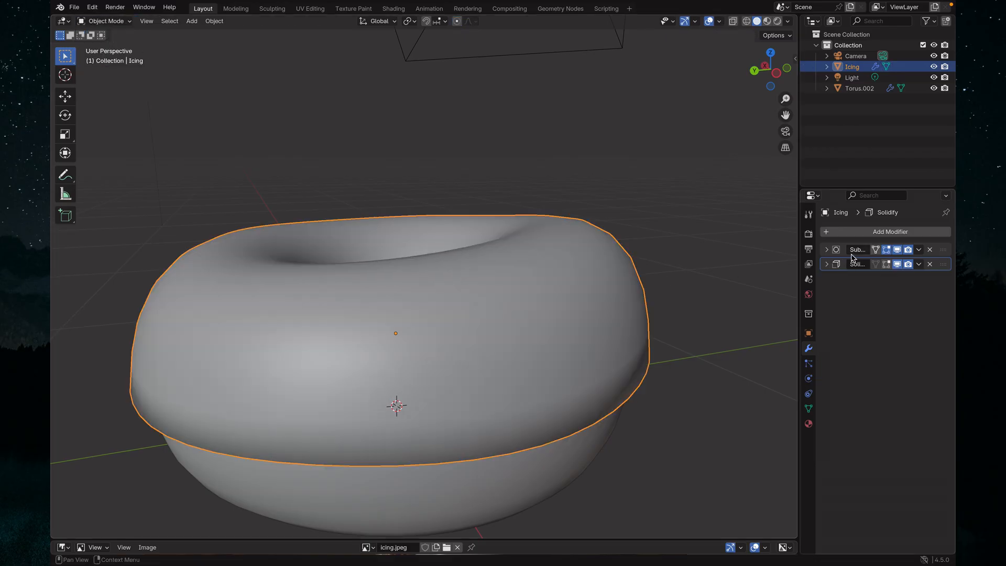
left_click(845, 251)
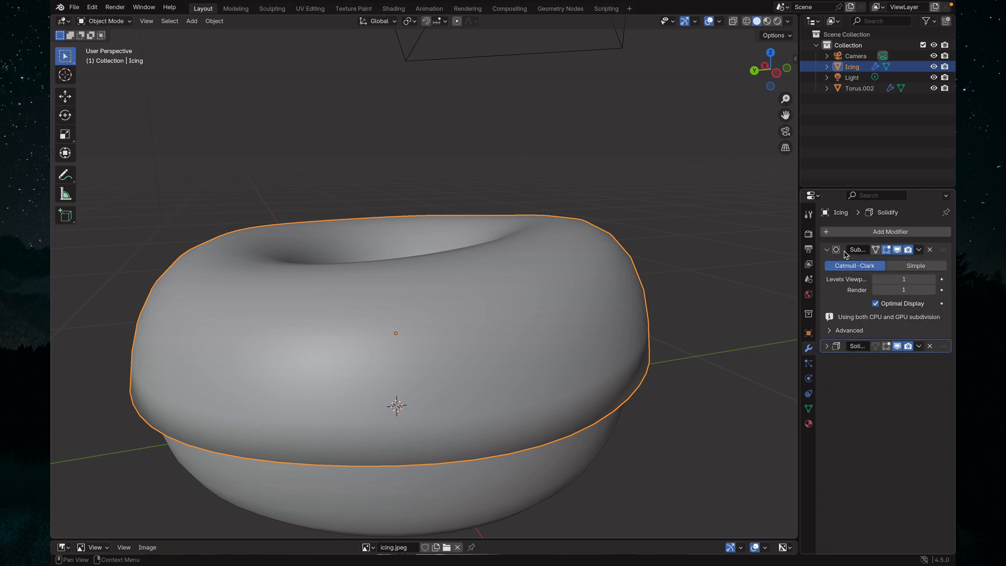
left_click(845, 251)
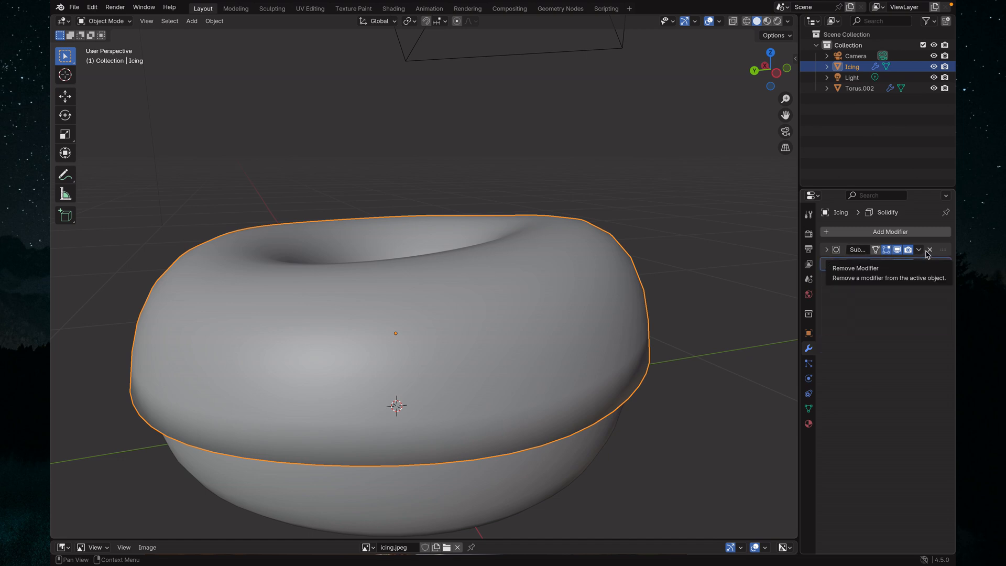
left_click(856, 250)
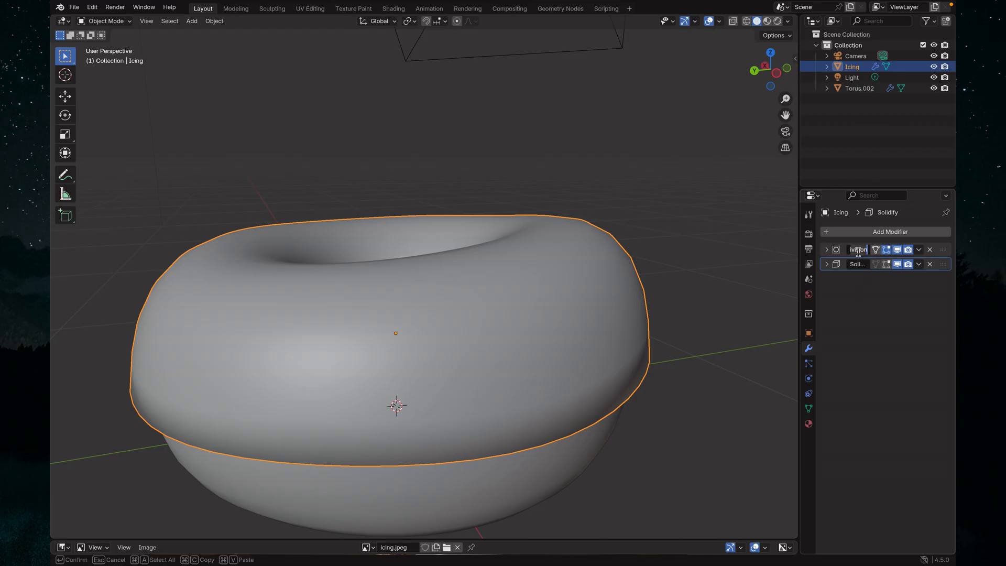
left_click(856, 299)
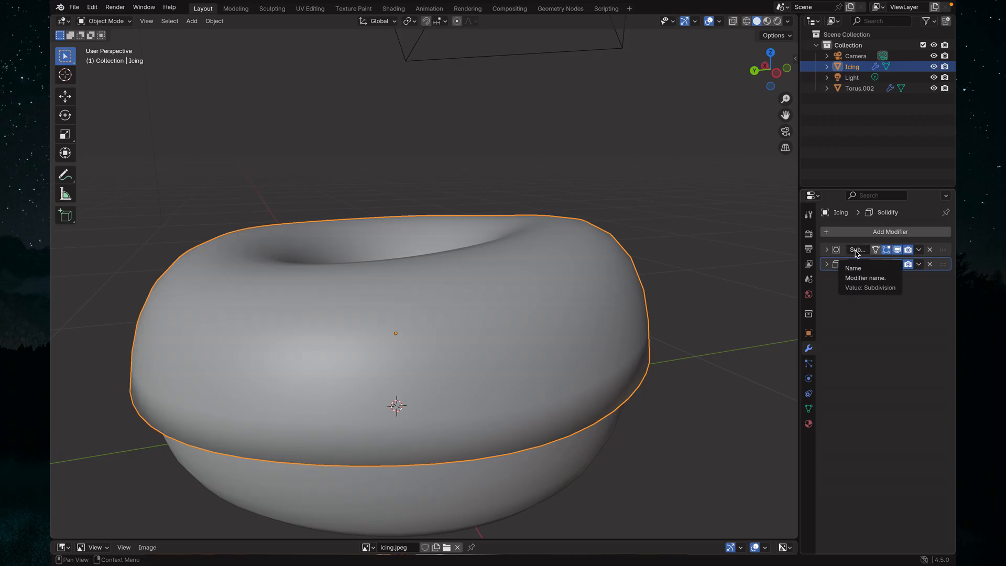
left_click(919, 249)
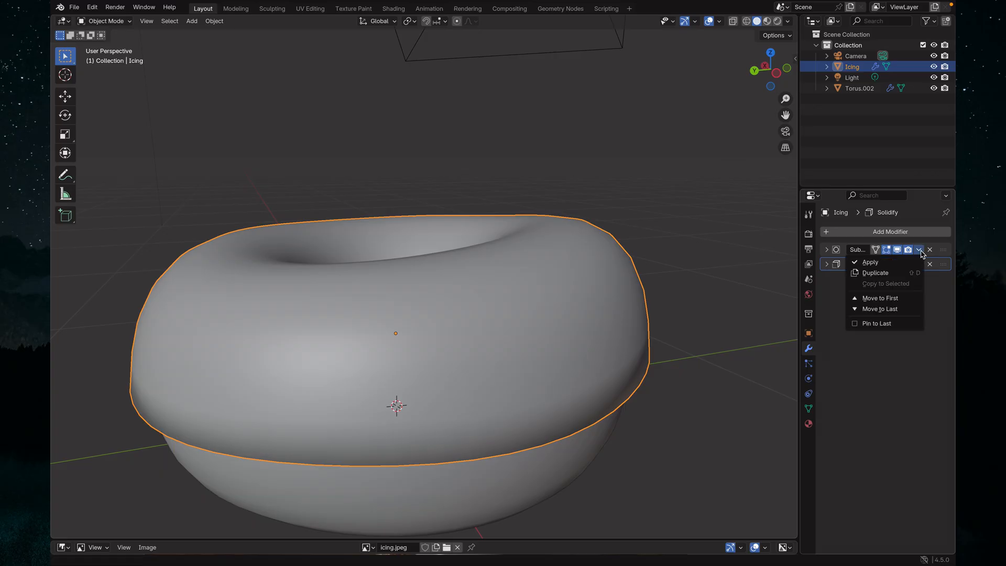
left_click(877, 263)
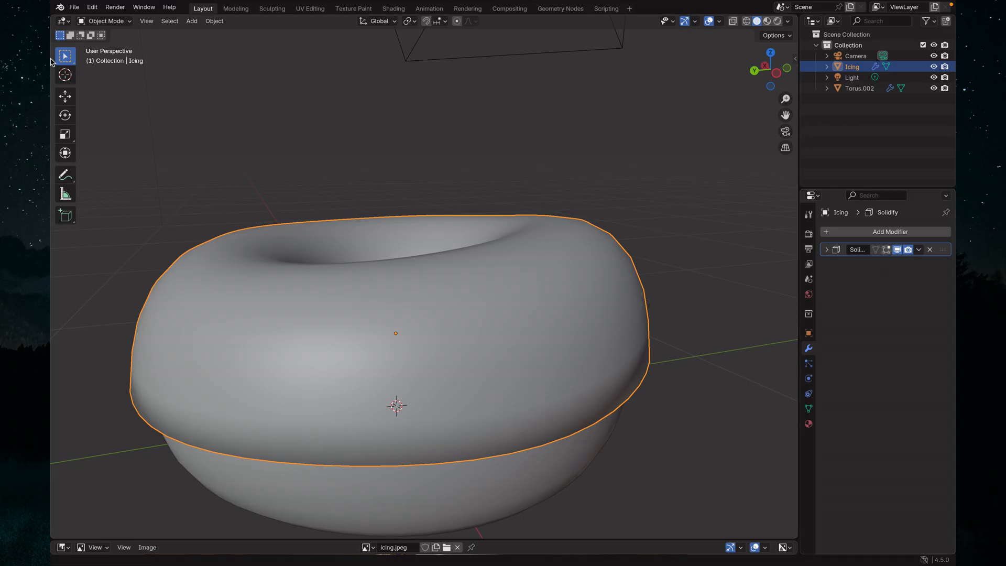
Enter Edit Mode on the Icing object and examine its subdivided mesh from the side at several distances.
left_click(116, 22)
left_click(107, 46)
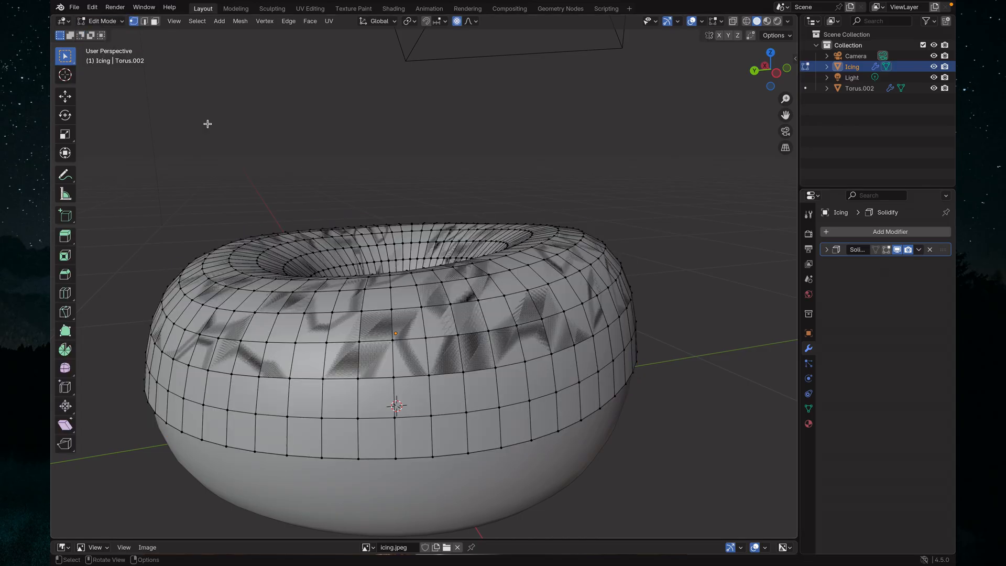
middle_click_drag(382, 391, 313, 310)
scroll(418, 352, "down", 4)
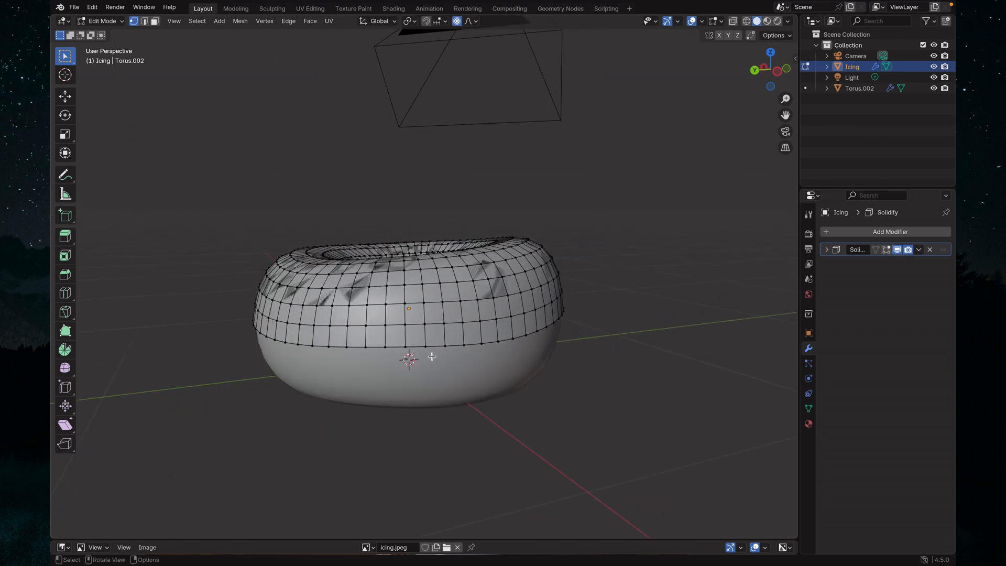
mouse_move(478, 331)
middle_mouse_down()
mouse_move(486, 371)
mouse_move(489, 338)
middle_mouse_up()
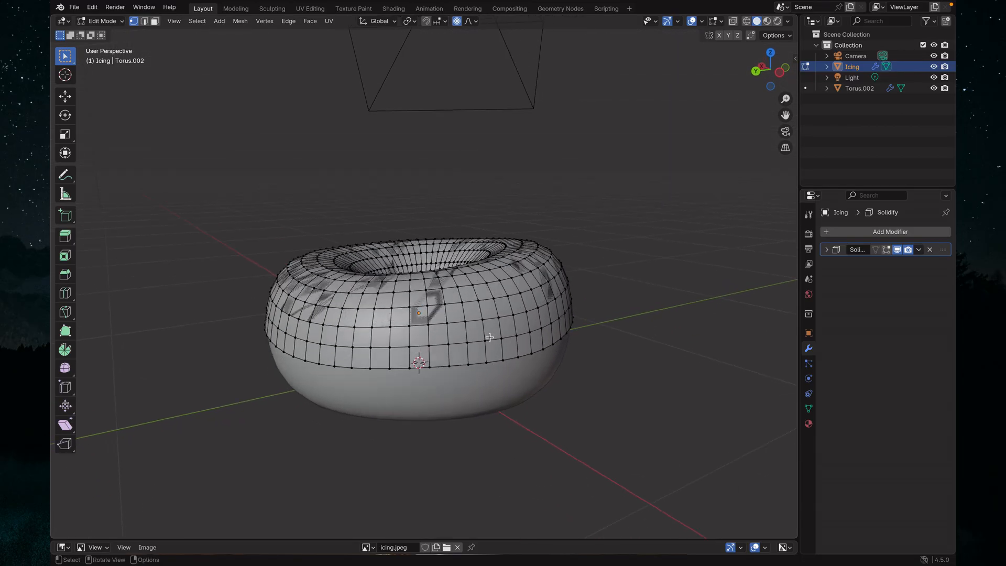
scroll(489, 338, "up", 3)
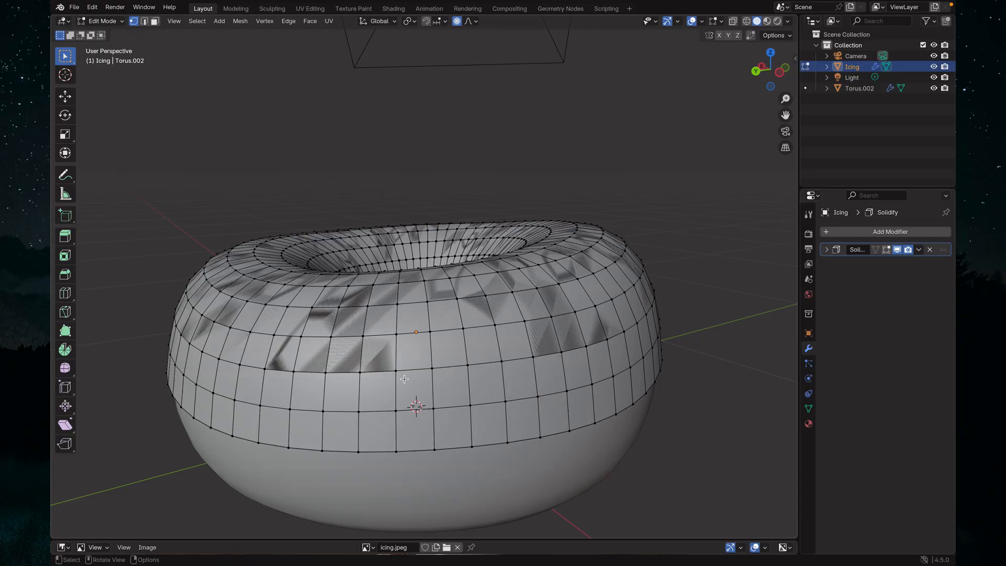
scroll(404, 378, "down", 2)
middle_click_drag(404, 378, 415, 362)
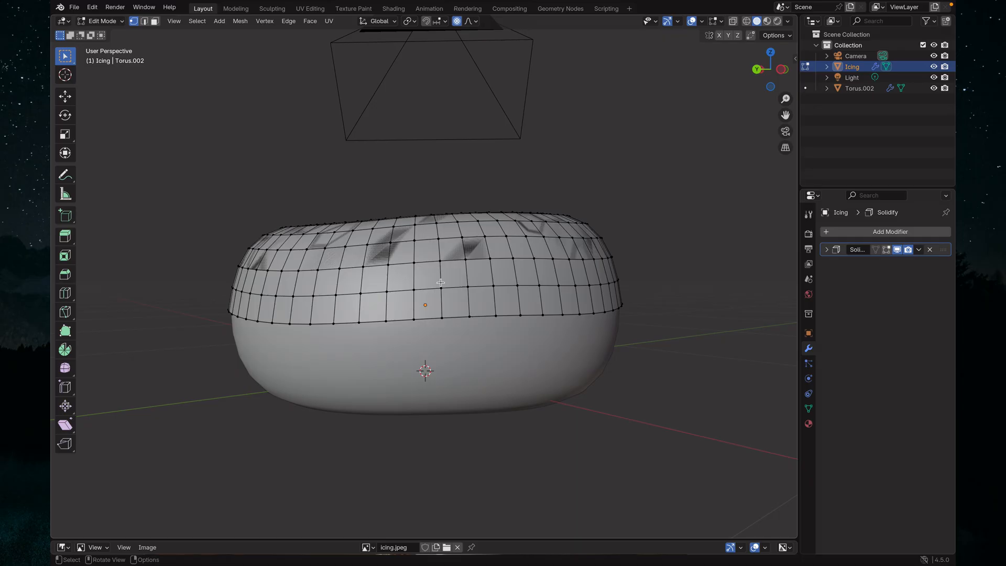
In edge selection mode, select the complete edge loop along the icing's inner rim around the doughnut hole.
middle_click_drag(476, 260, 423, 362)
scroll(424, 362, "up", 3)
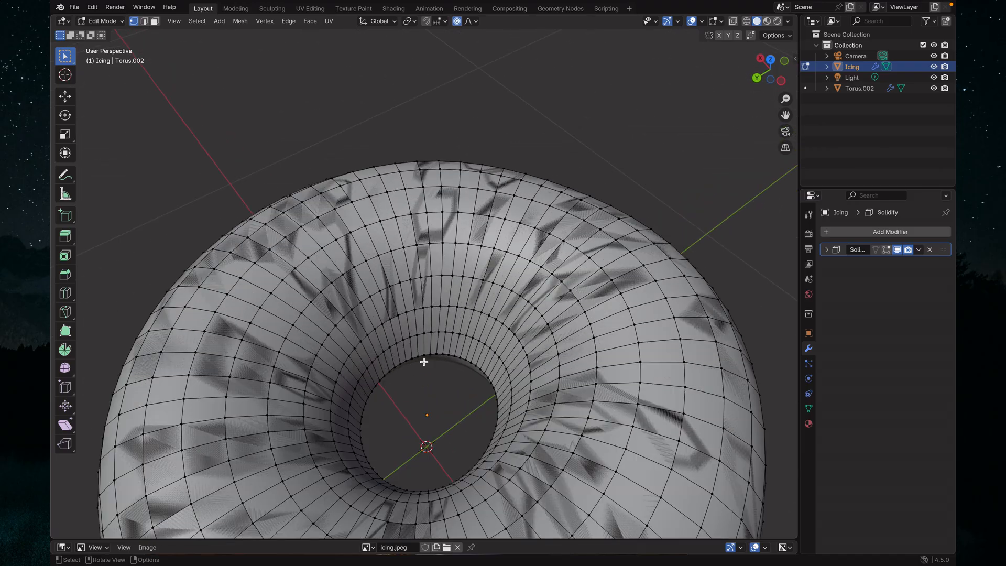
scroll(424, 361, "up", 2)
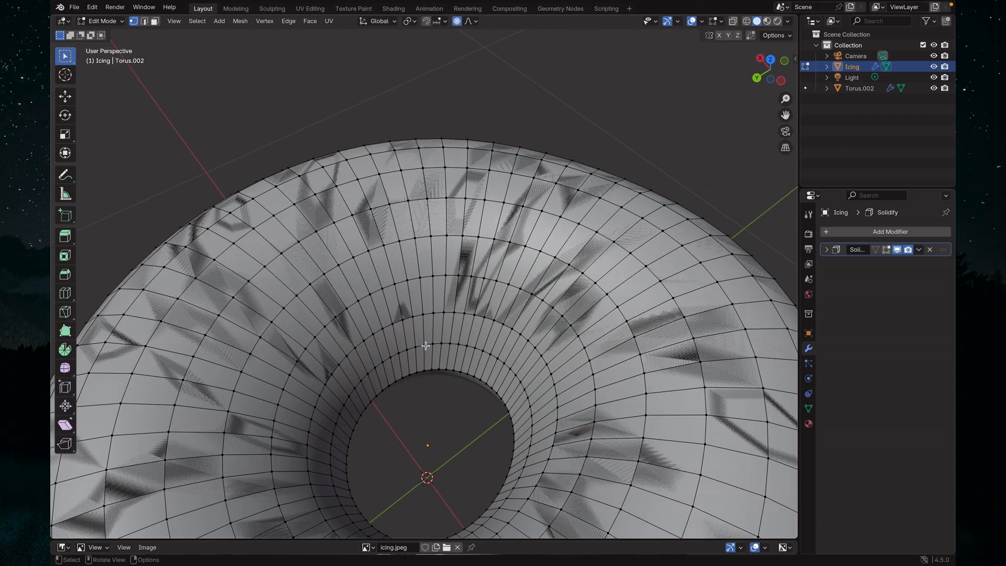
middle_click_drag(425, 345, 466, 363)
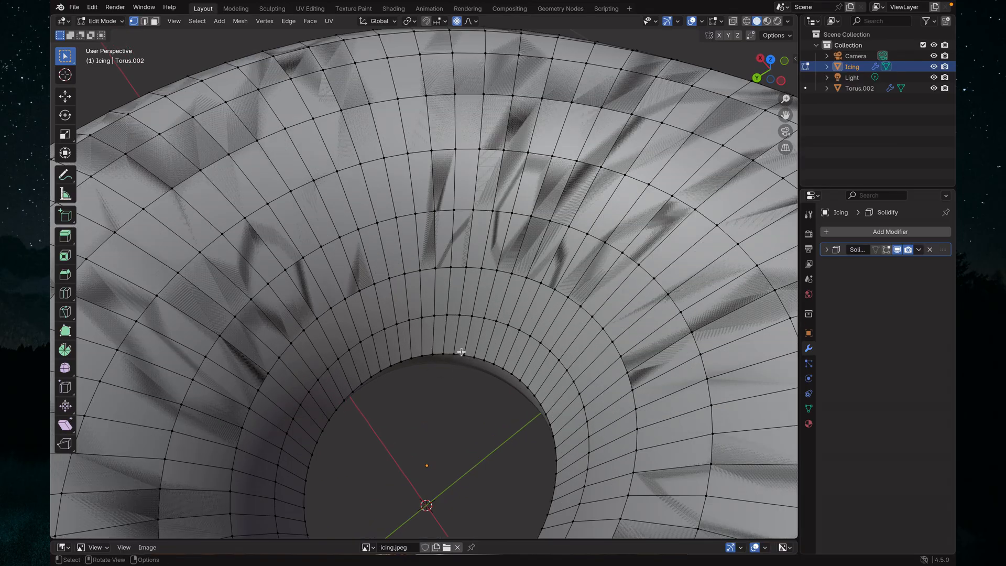
left_click(145, 22)
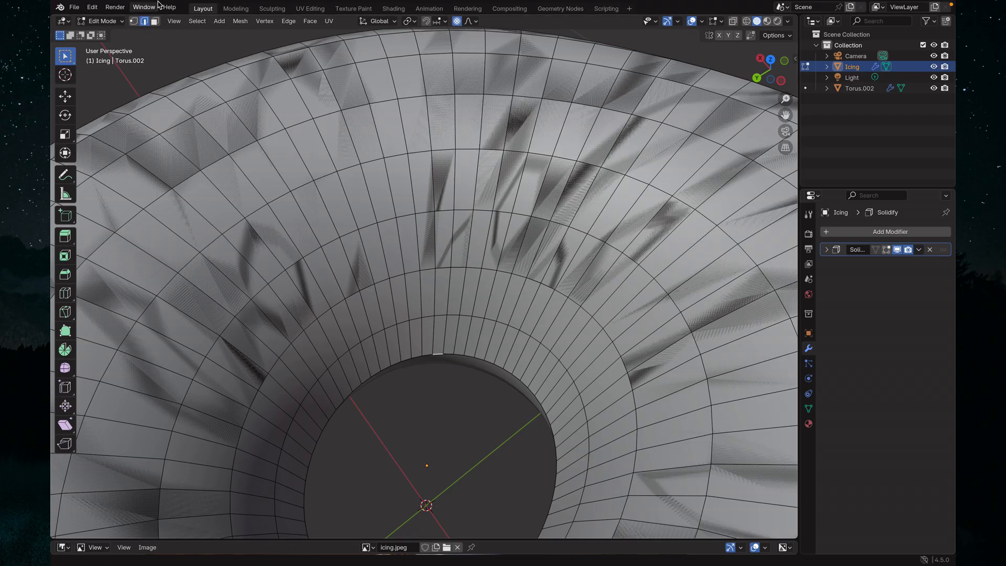
left_click(196, 21)
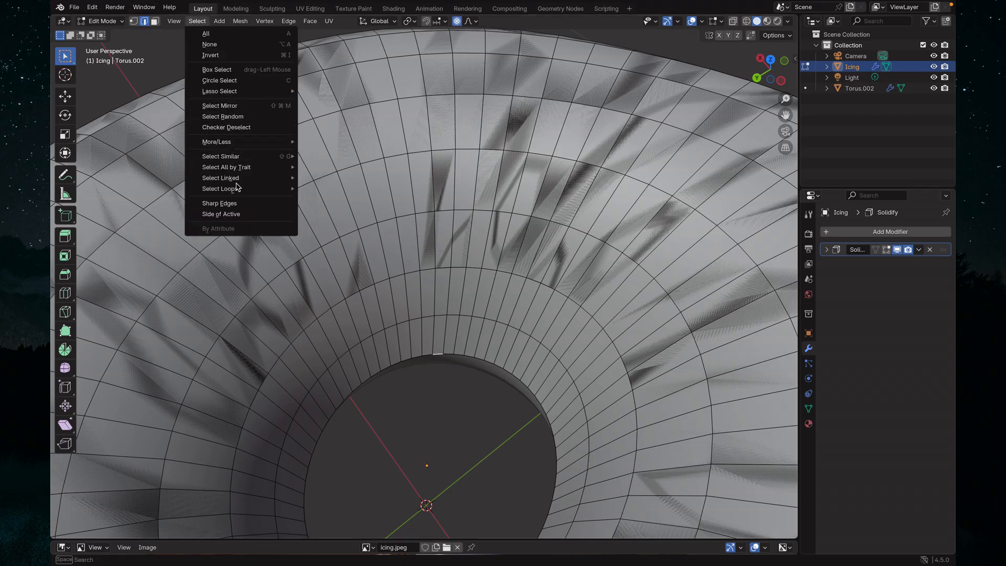
mouse_move(237, 189)
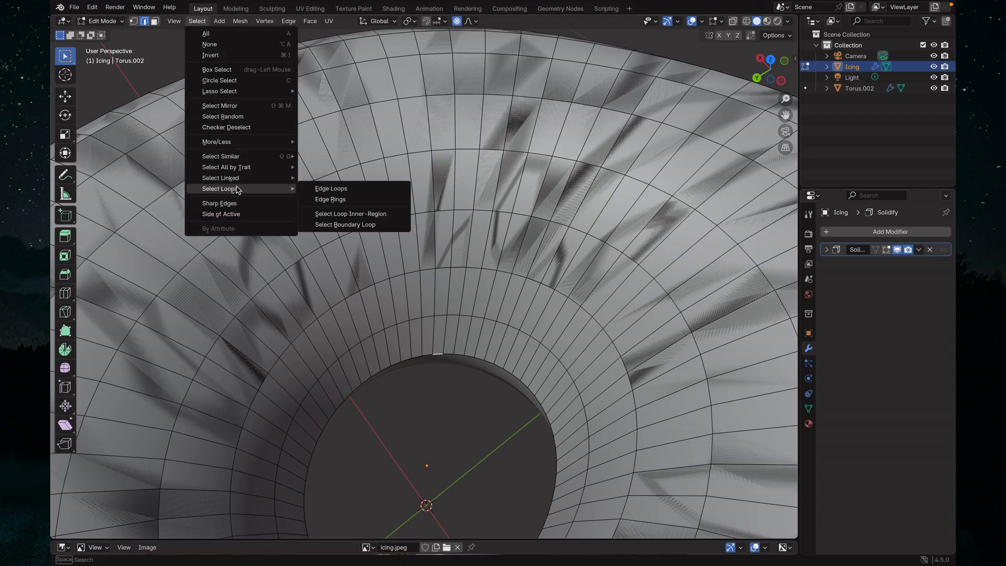
left_click(350, 189)
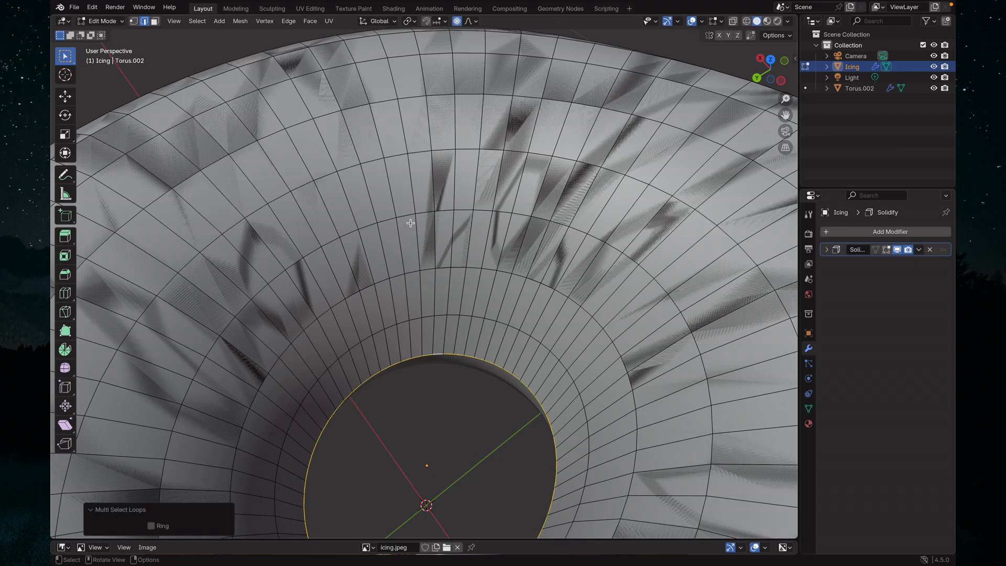
Grow the inner rim selection outward twice to cover the first two rings of faces inside the hole.
middle_click_drag(428, 428, 416, 388)
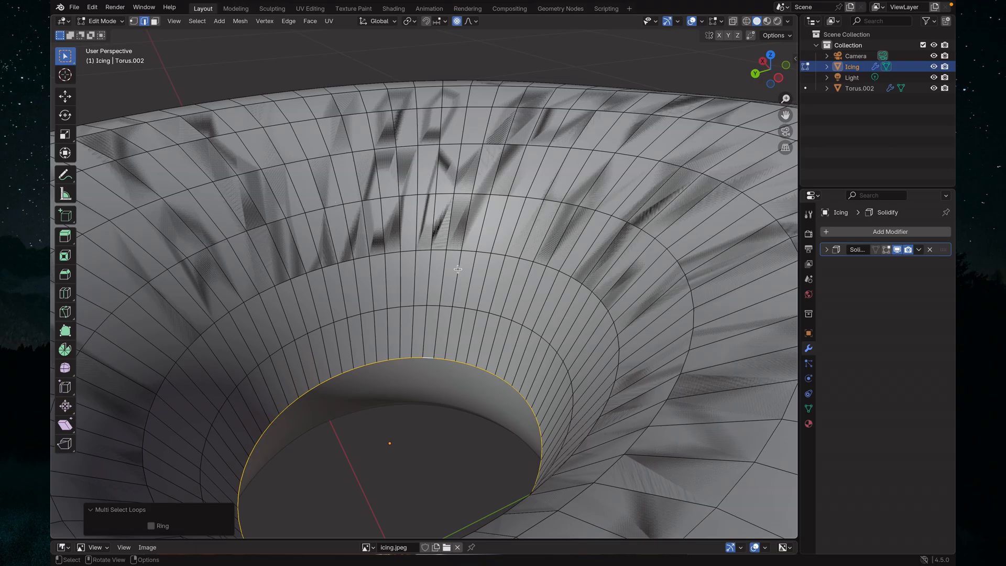
middle_click_drag(458, 268, 465, 279)
scroll(464, 280, "down", 1)
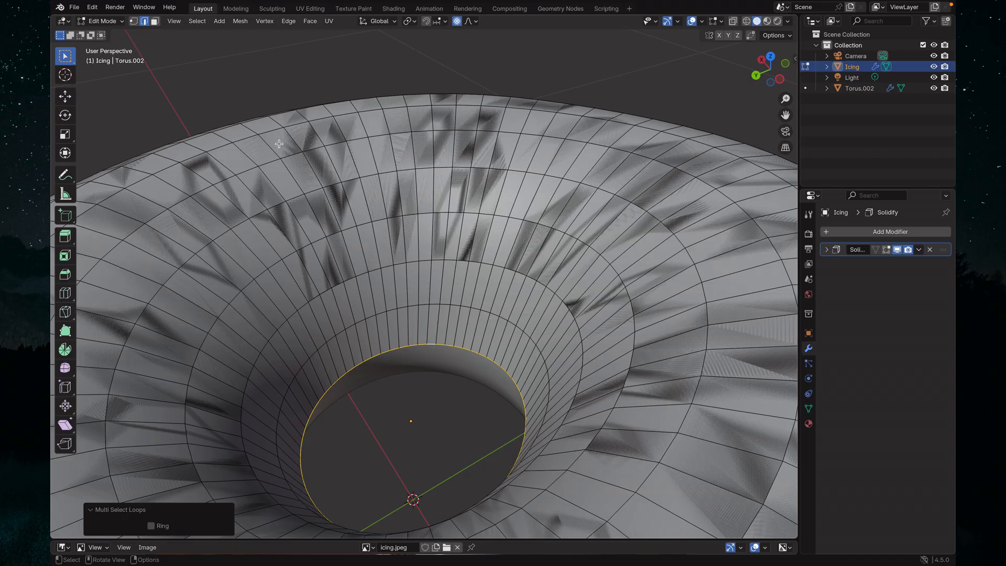
left_click(197, 22)
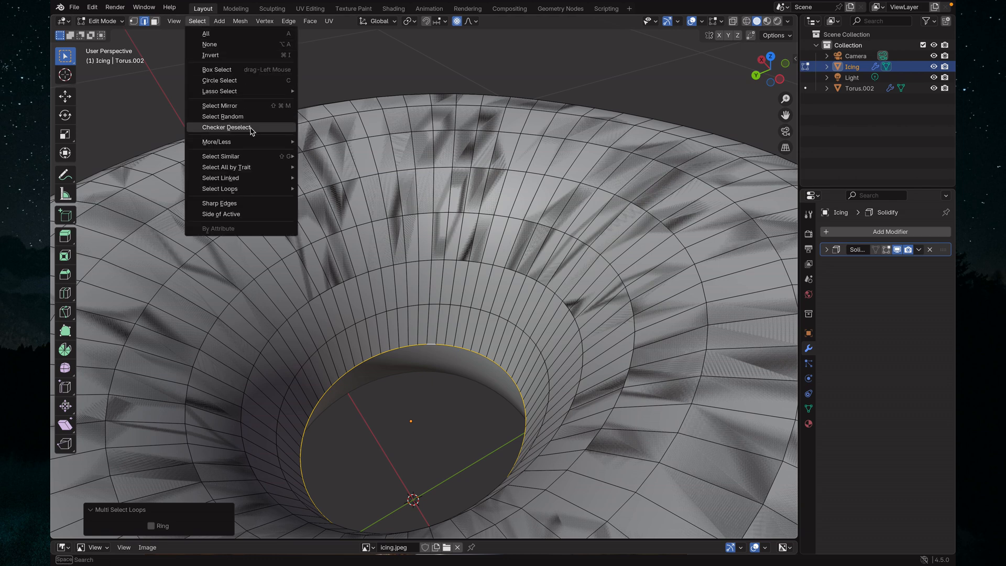
mouse_move(252, 146)
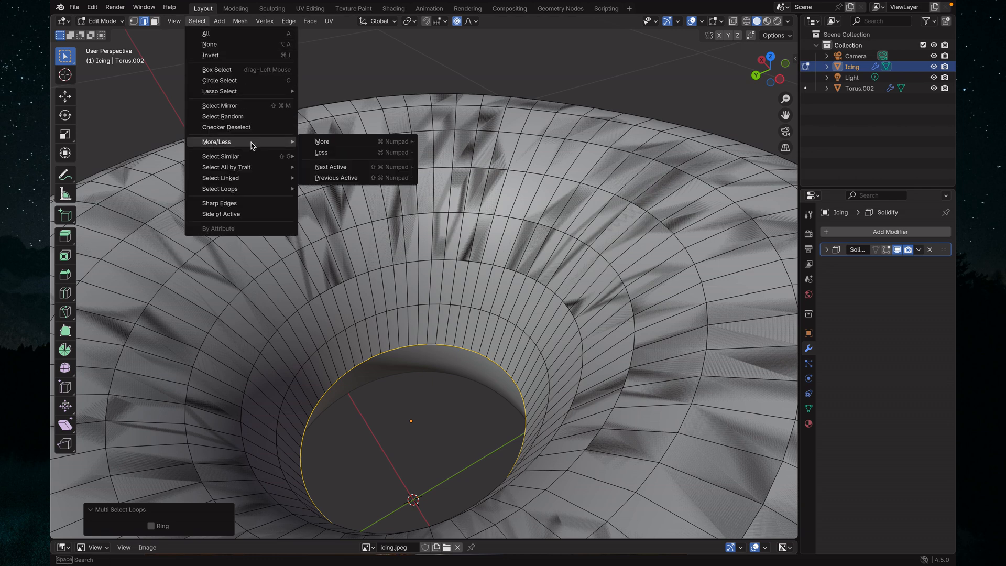
left_click(322, 142)
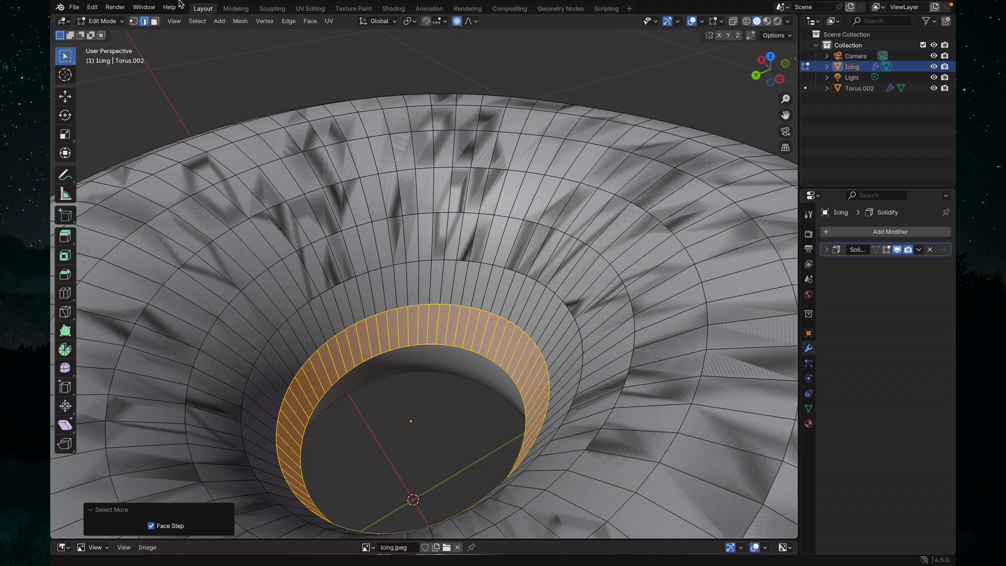
left_click(198, 21)
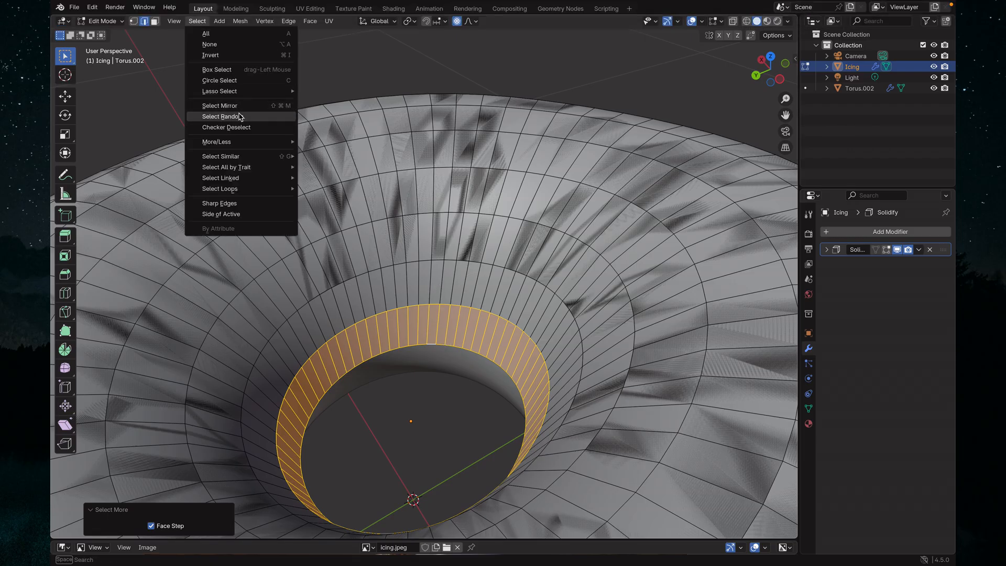
mouse_move(246, 142)
left_click(325, 138)
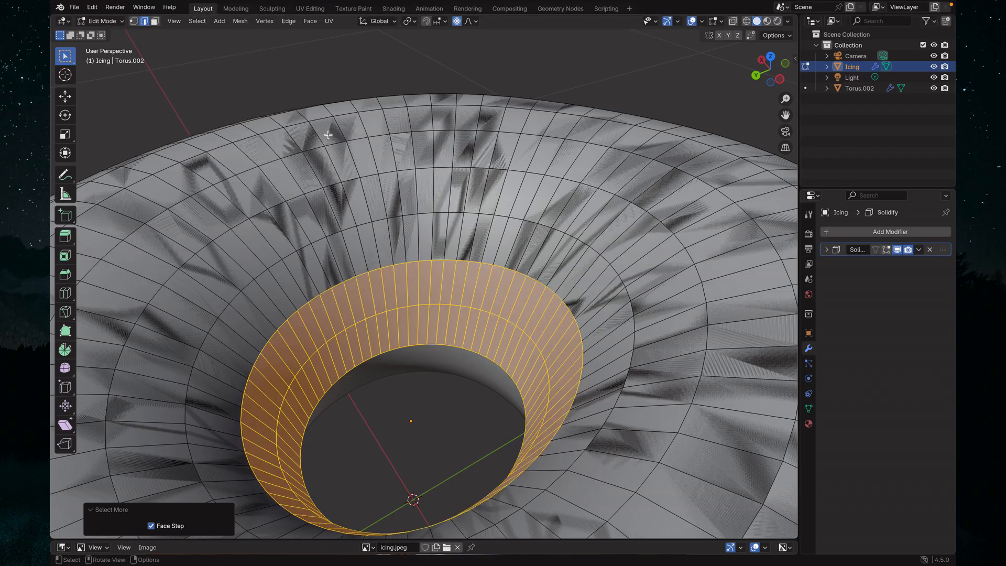
Expand the selection by two further face rings, up to the fourth ring from the hole's rim.
left_click(197, 22)
mouse_move(259, 142)
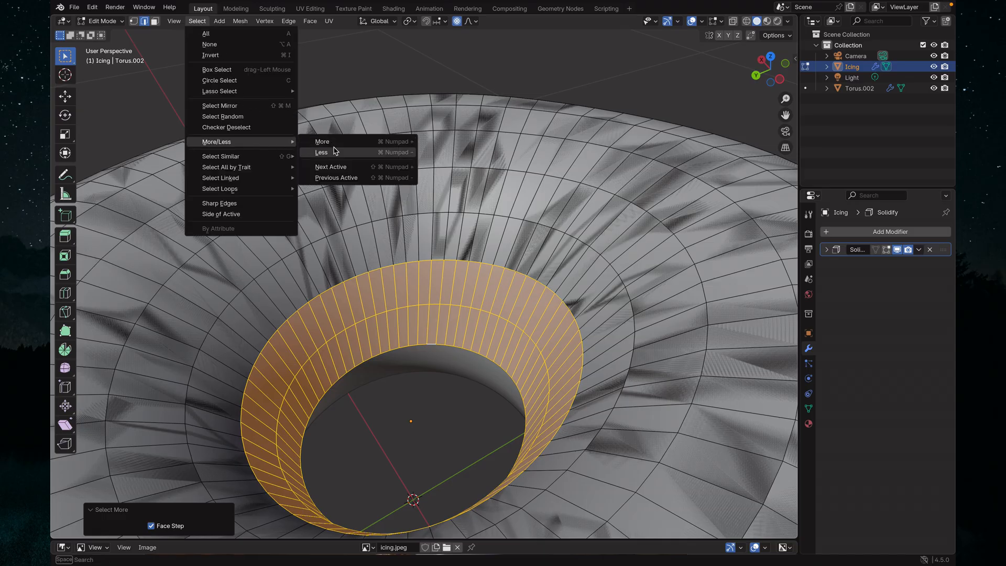
left_click(325, 141)
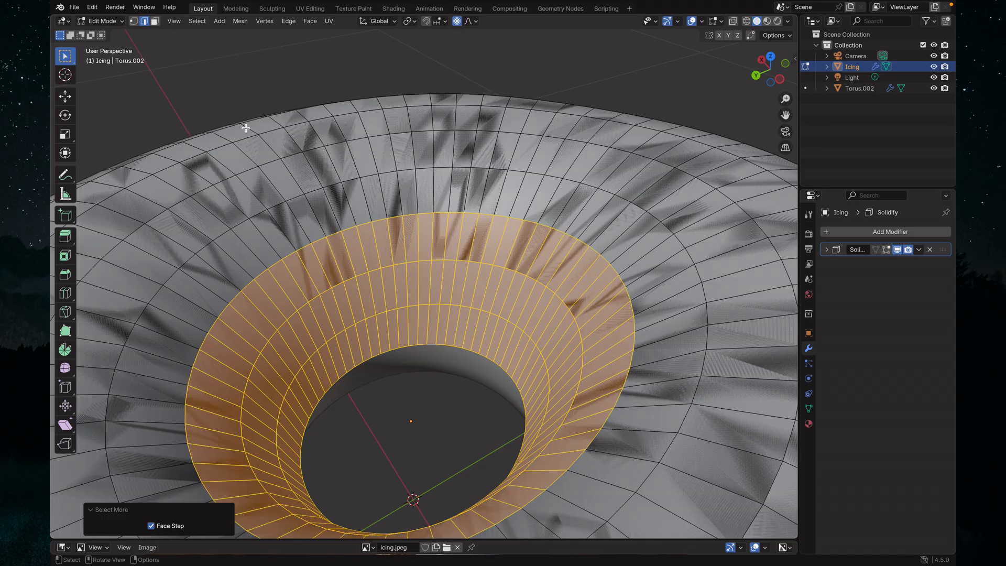
left_click(198, 21)
mouse_move(278, 141)
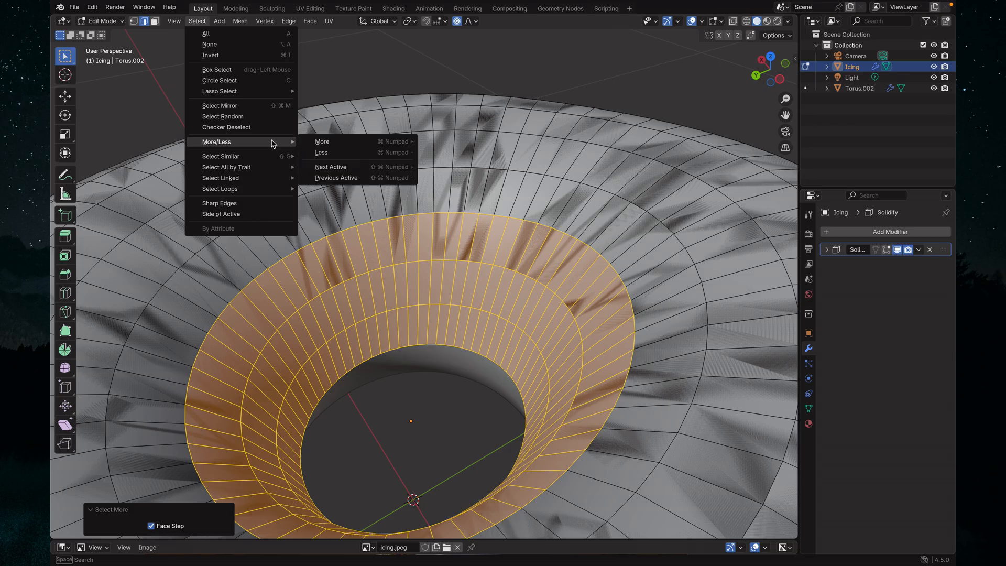
left_click(325, 142)
Grow the selected area around the doughnut hole outward by two more face rings.
scroll(410, 207, "down", 8)
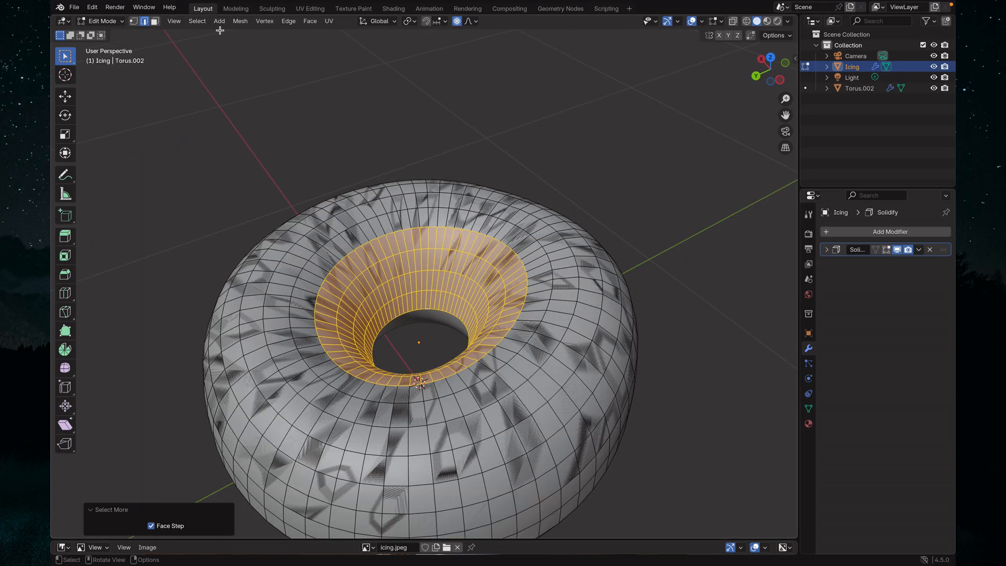
left_click(197, 21)
mouse_move(280, 146)
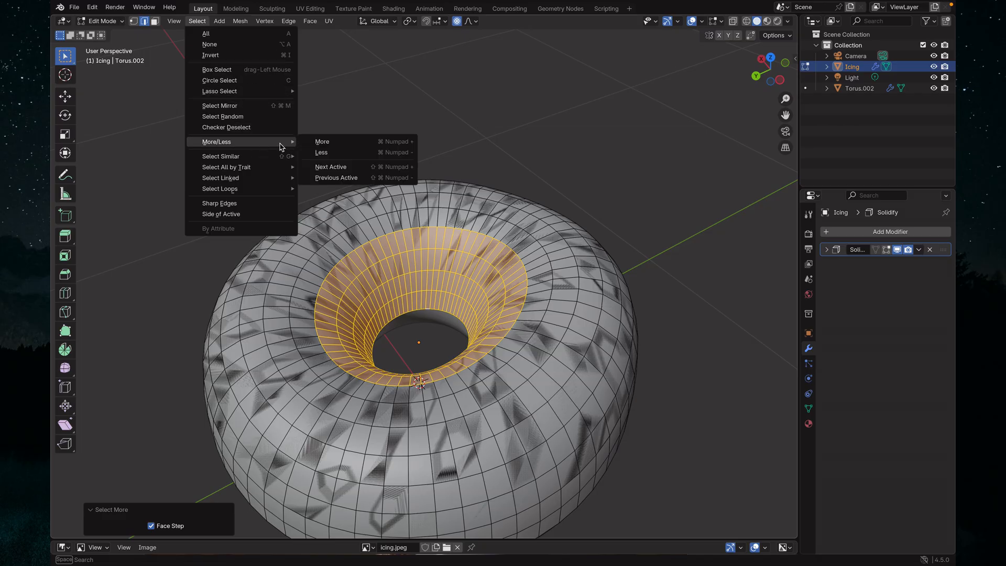
left_click(322, 142)
left_click(197, 21)
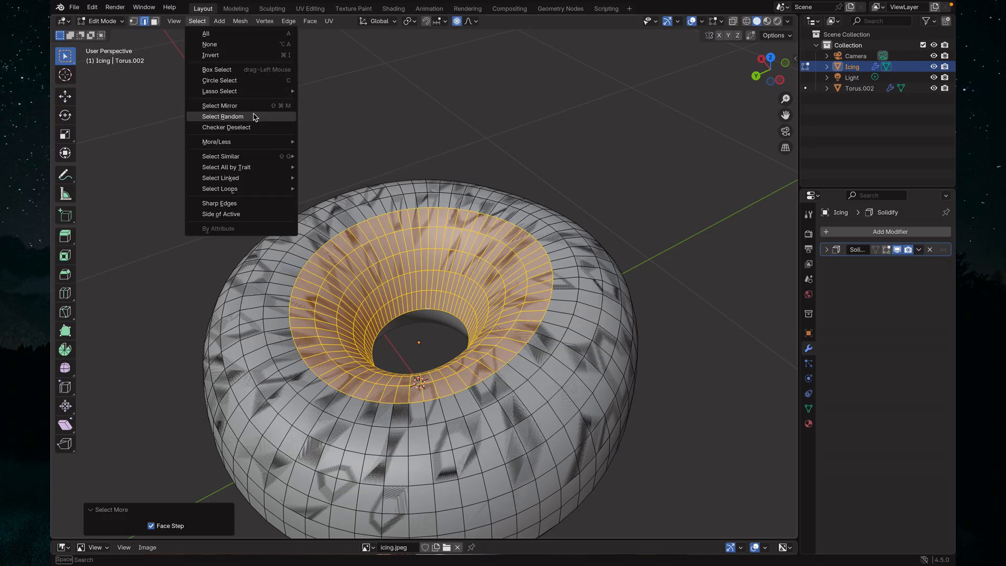
mouse_move(254, 140)
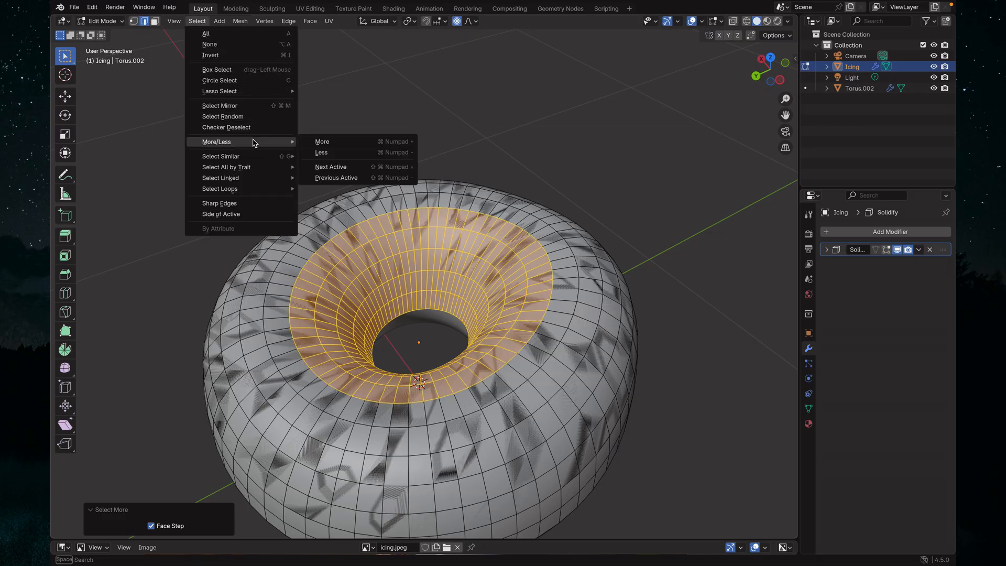
left_click(342, 143)
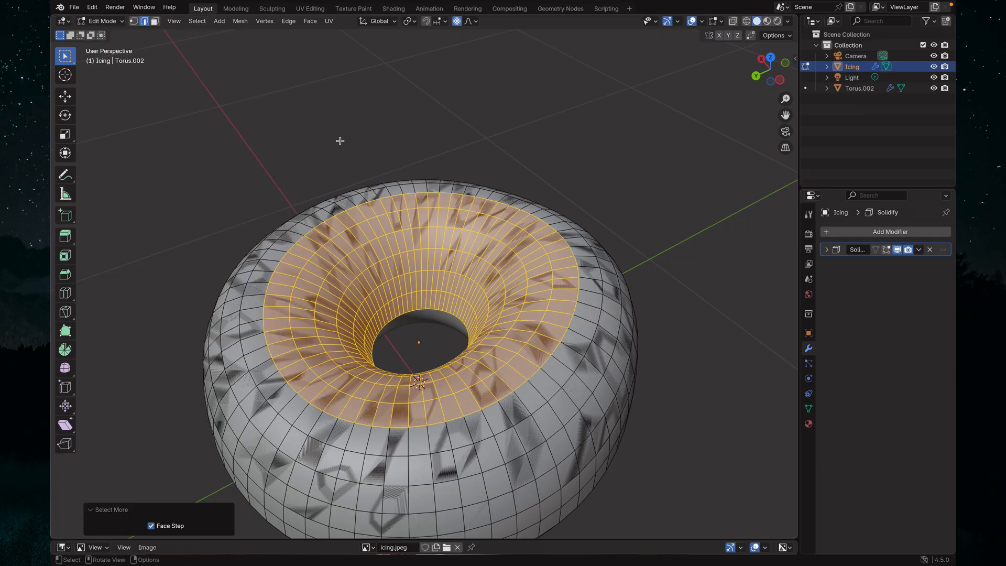
Expand the selection by one further face ring and hide the selected inner and top faces of the icing.
middle_click_drag(307, 210, 312, 205)
left_click(197, 21)
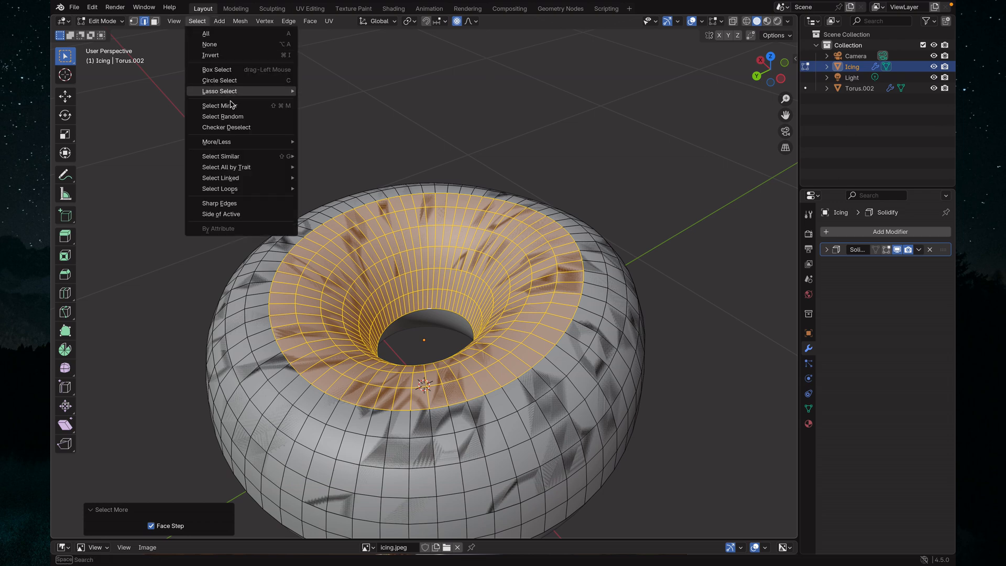
mouse_move(240, 148)
left_click(338, 140)
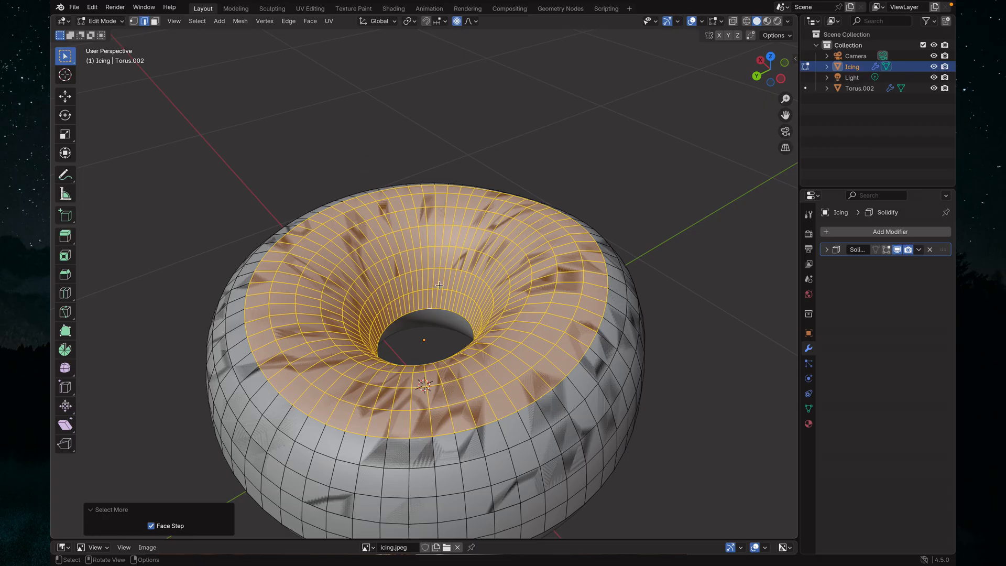
key("h")
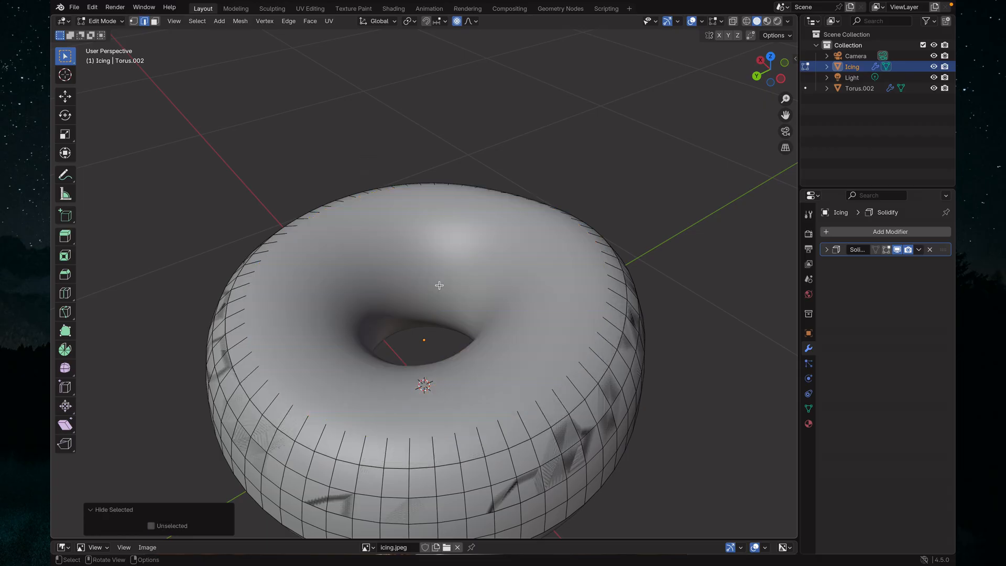
middle_click_drag(432, 353, 436, 338)
scroll(436, 338, "down", 4)
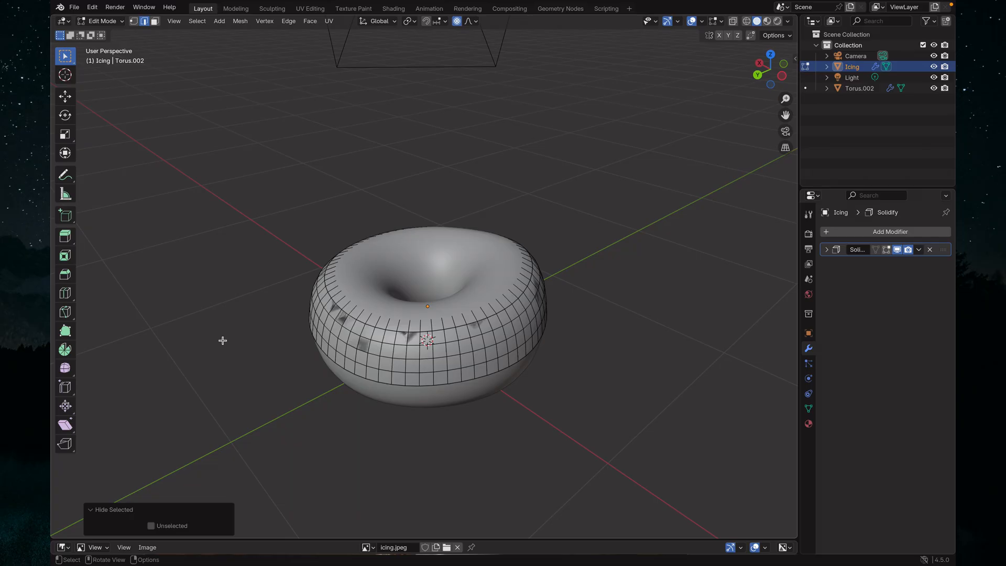
Enlarge the icing.jpeg reference image to study its drips, then restore the large 3D viewport.
left_click_drag(514, 539, 500, 234)
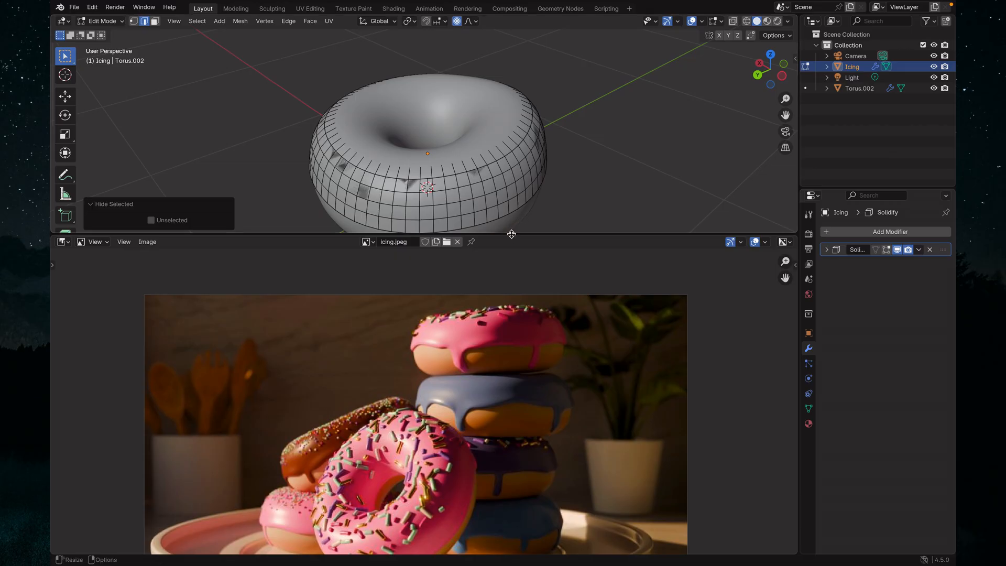
left_click_drag(513, 234, 516, 540)
scroll(431, 358, "up", 3)
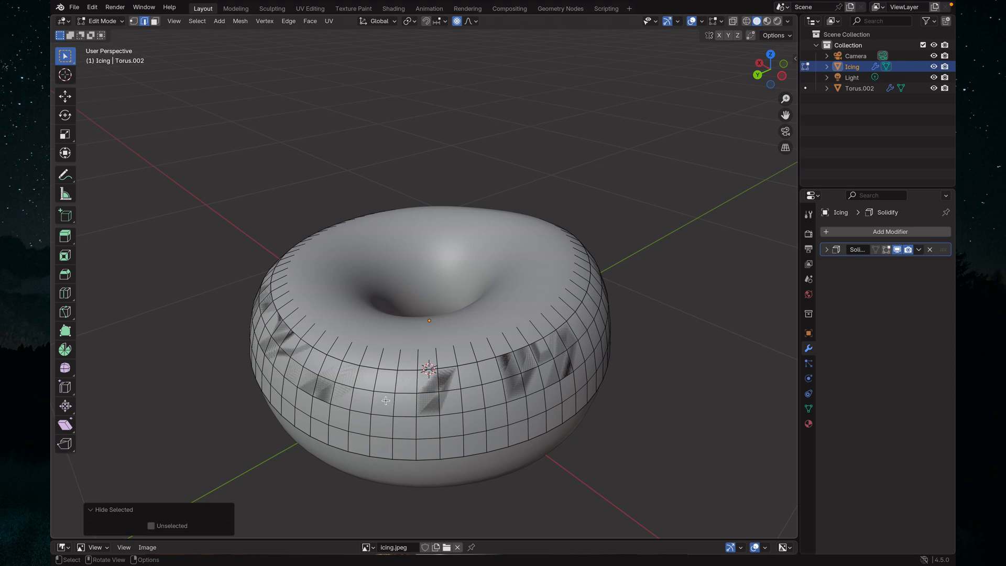
Switch to vertex selection mode for the icing's outer edge and make sure proportional editing is enabled, checking its falloff options.
middle_click_drag(385, 400, 401, 359)
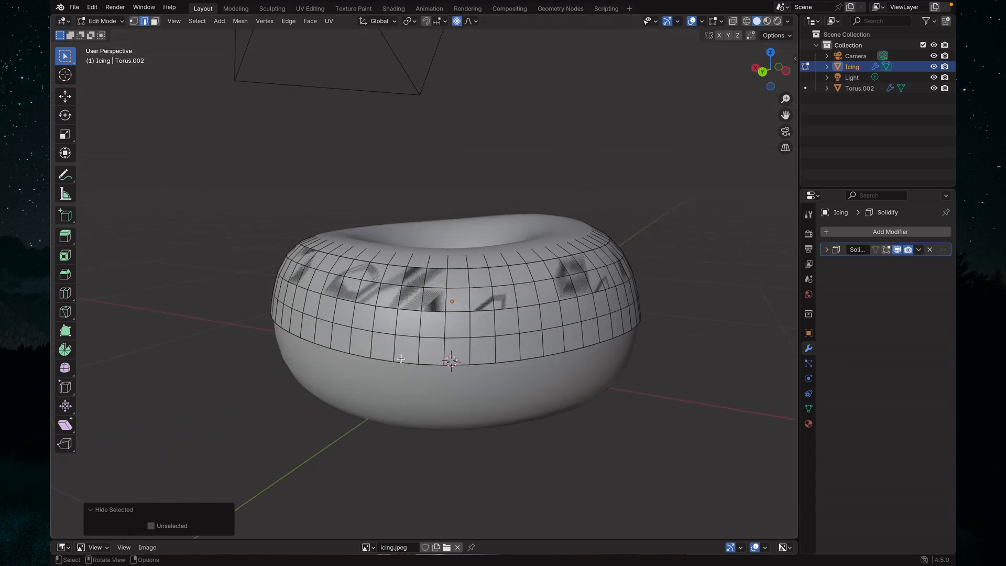
middle_click_drag(543, 348, 592, 357)
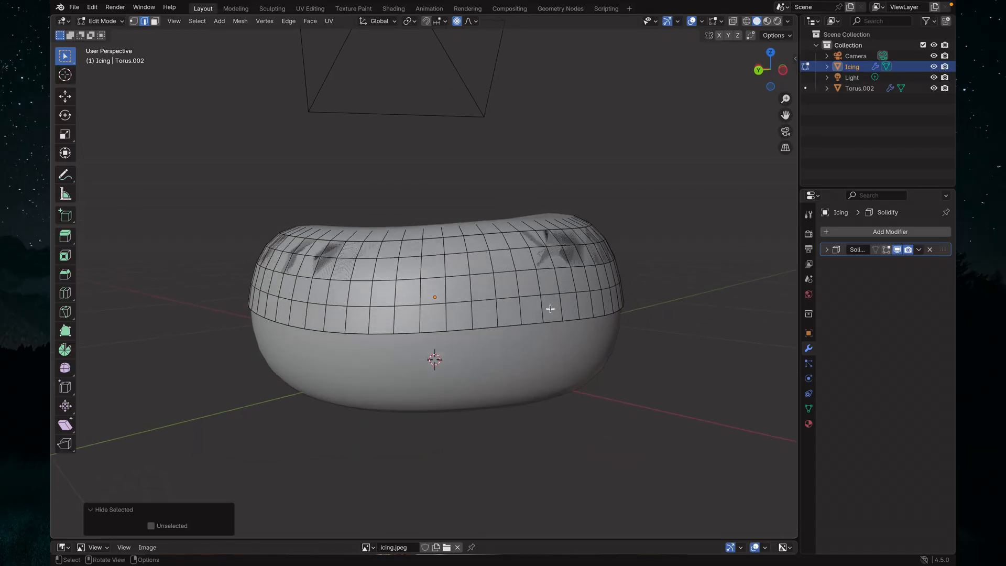
scroll(551, 306, "up", 1)
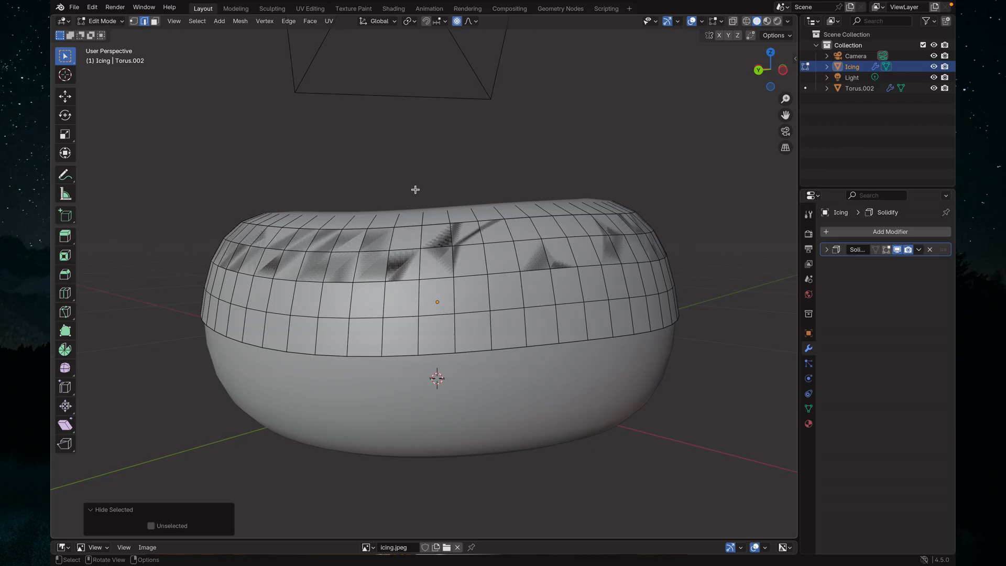
left_click(134, 22)
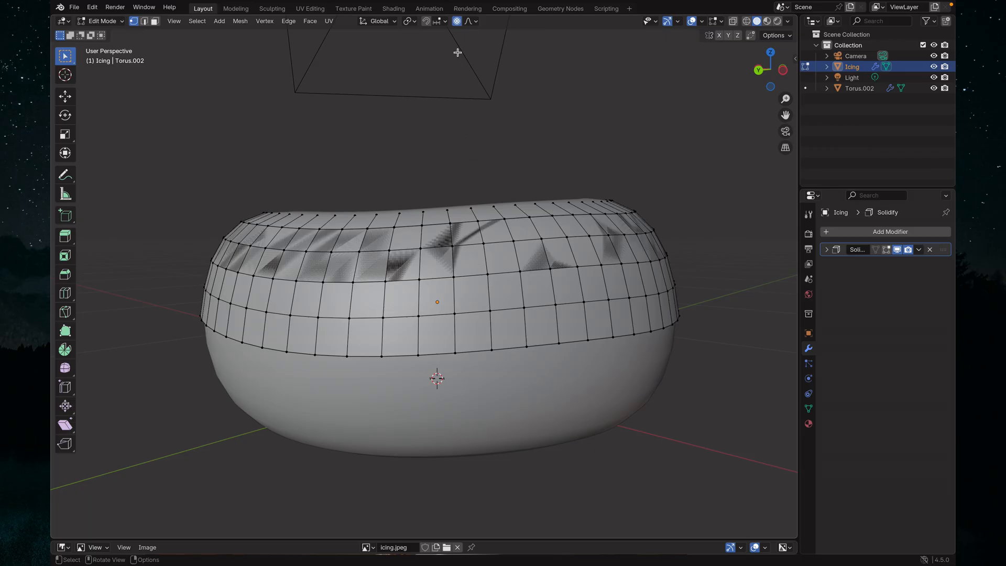
left_click(457, 23)
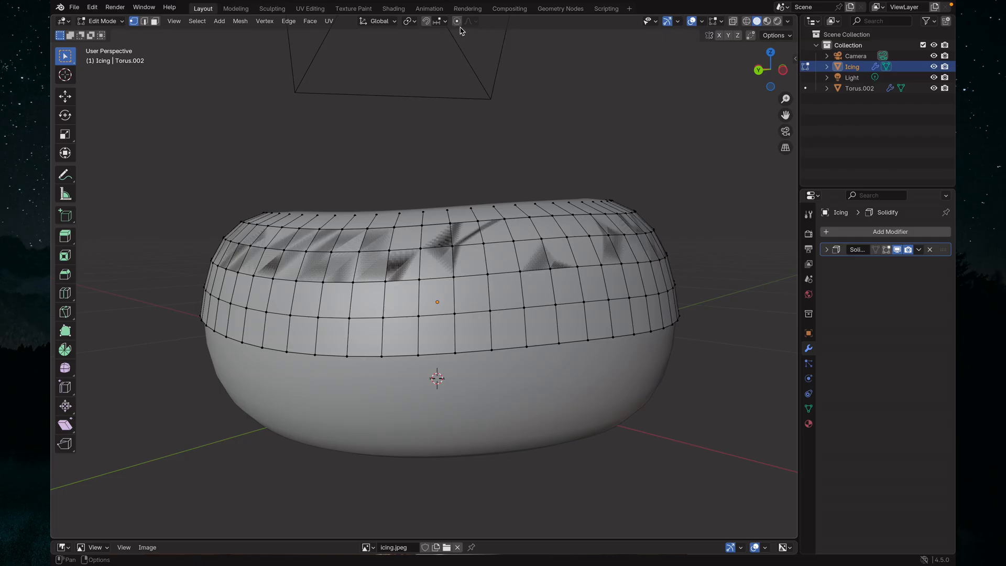
left_click(458, 24)
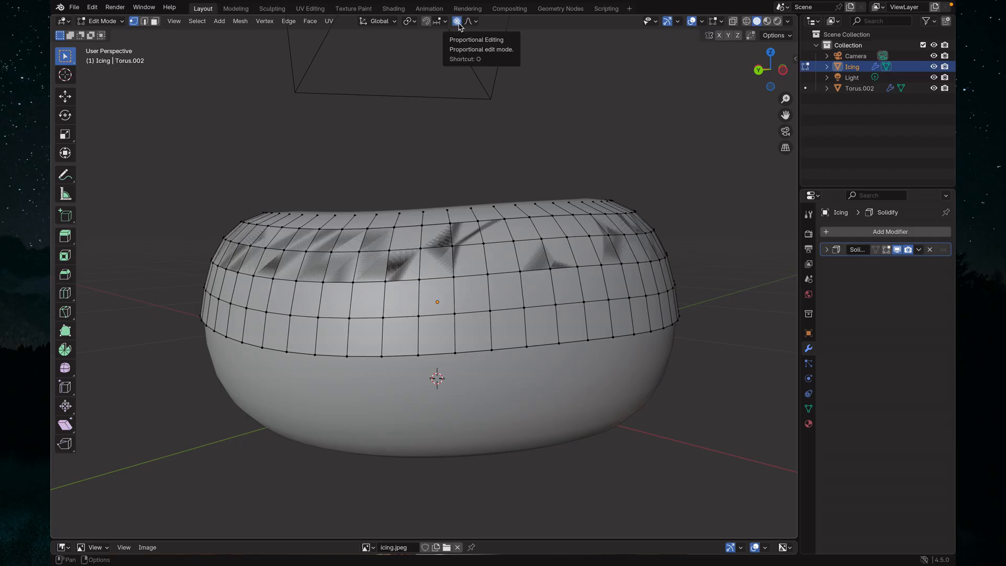
left_click(469, 22)
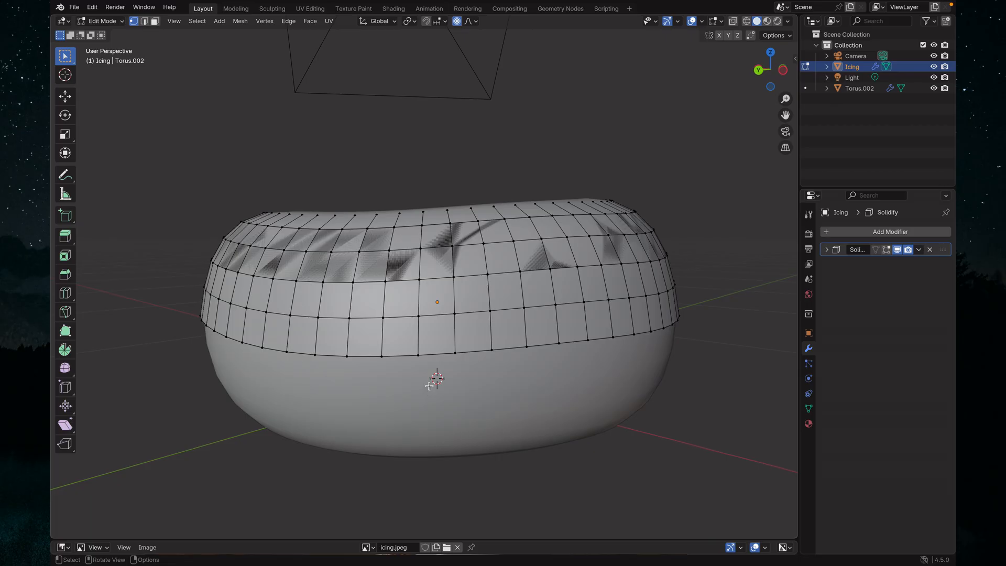
Pull a vertex on the icing's lower outer edge down about 0.08 m, using smooth proportional editing with a size of about 0.218 m.
middle_click_drag(433, 326, 435, 317)
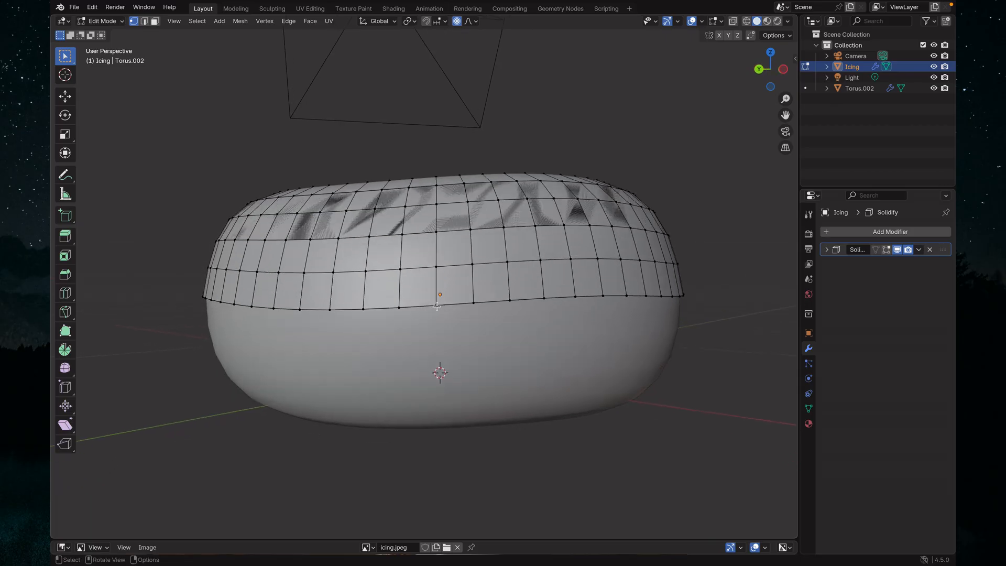
left_click(437, 306)
key("g")
scroll(438, 305, "up", 8)
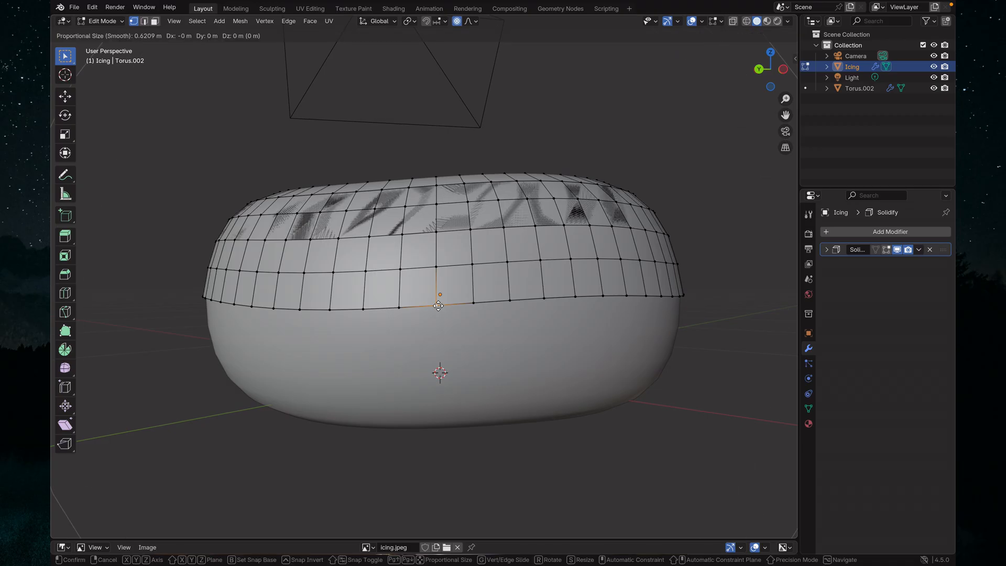
scroll(438, 306, "up", 1)
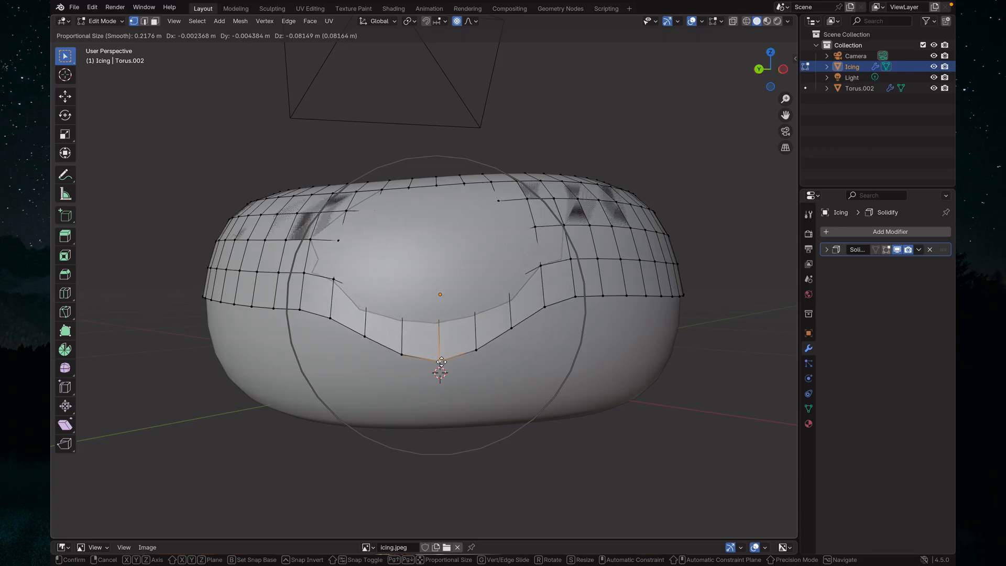
left_click(441, 361)
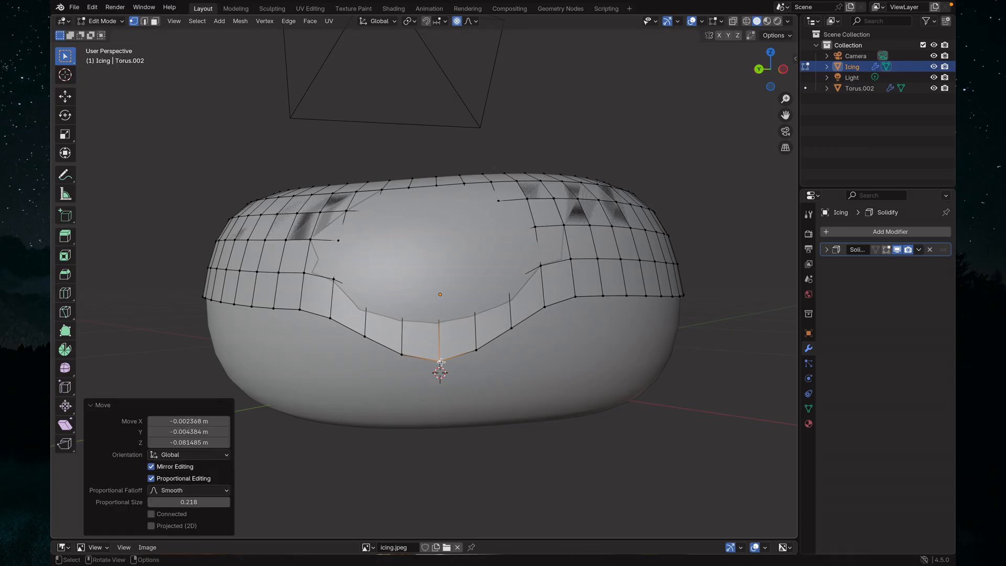
In Object Mode, examine the pulled-down drip from several sides, looking closely at how its tip sits against the doughnut body.
left_click(102, 21)
left_click(110, 34)
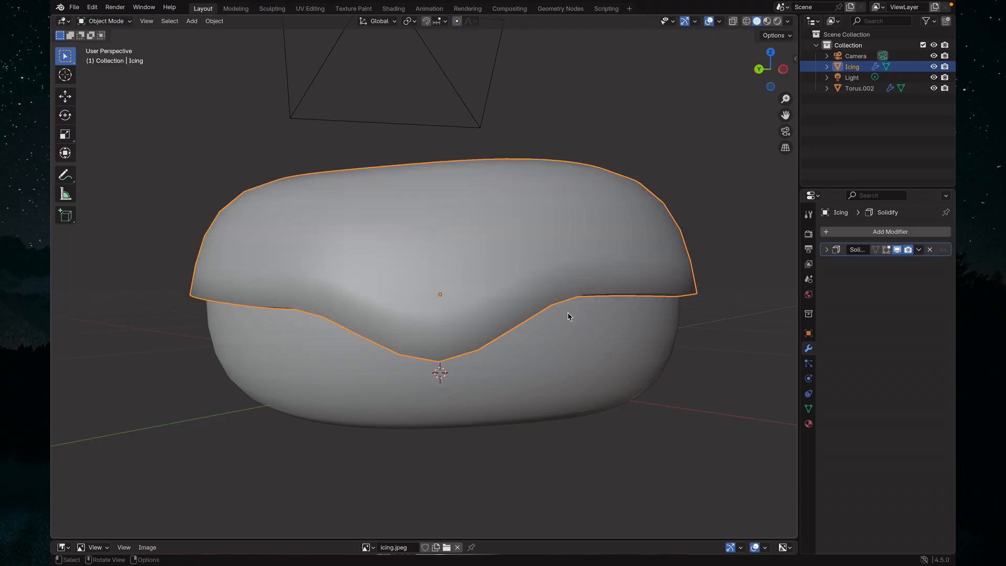
middle_click_drag(568, 316, 482, 314)
scroll(552, 329, "down", 4)
scroll(516, 347, "up", 5)
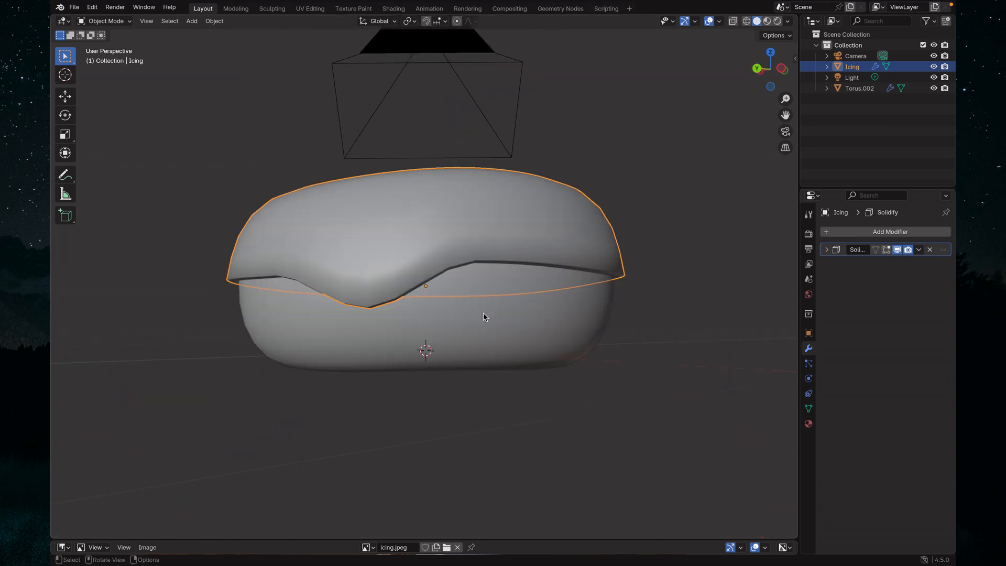
scroll(482, 314, "up", 4)
mouse_move(554, 330)
middle_mouse_down()
mouse_move(523, 330)
mouse_move(565, 332)
mouse_move(523, 332)
mouse_move(450, 292)
mouse_move(551, 300)
mouse_move(554, 312)
middle_mouse_up()
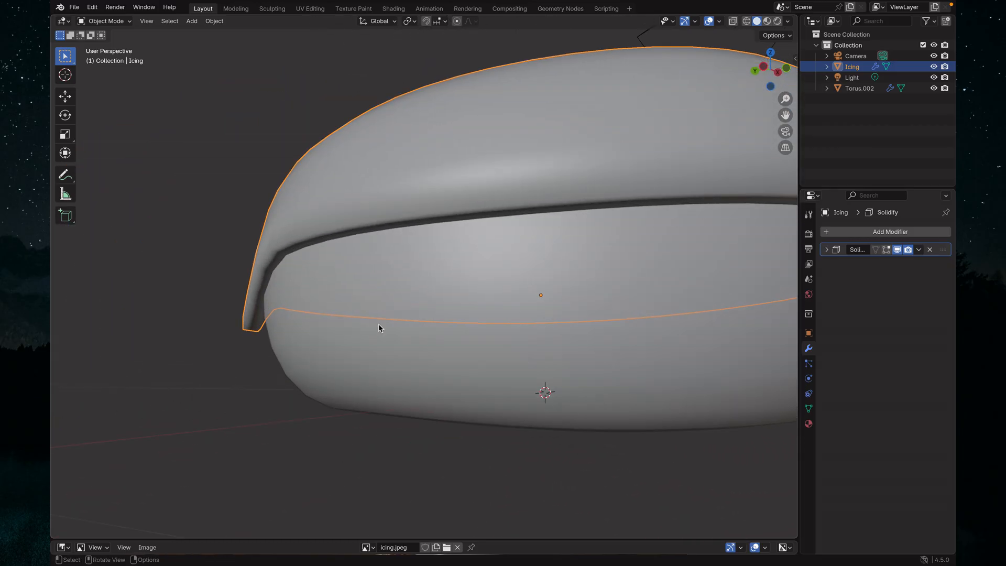
scroll(382, 323, "up", 2)
middle_click_drag(298, 328, 308, 328)
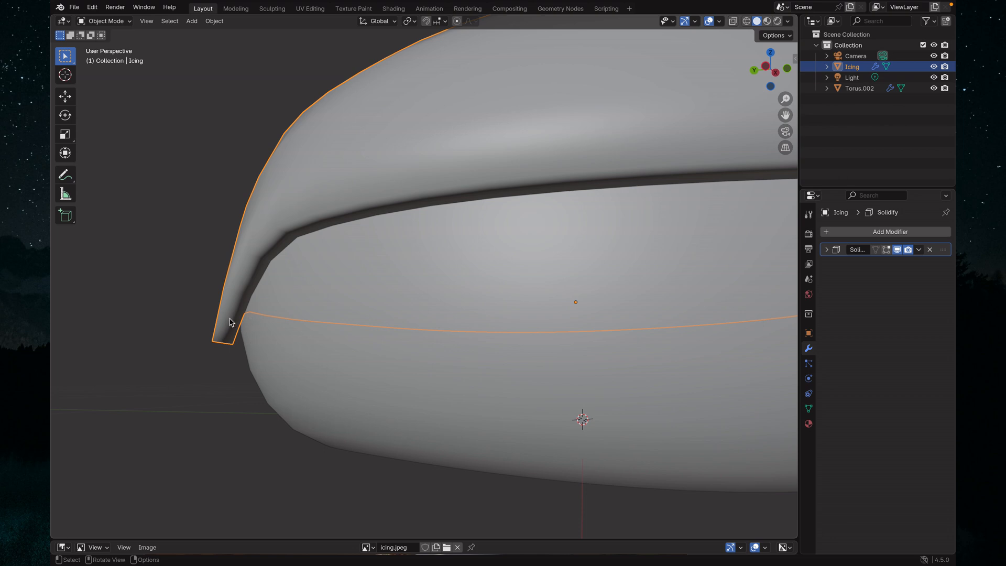
scroll(226, 323, "down", 7)
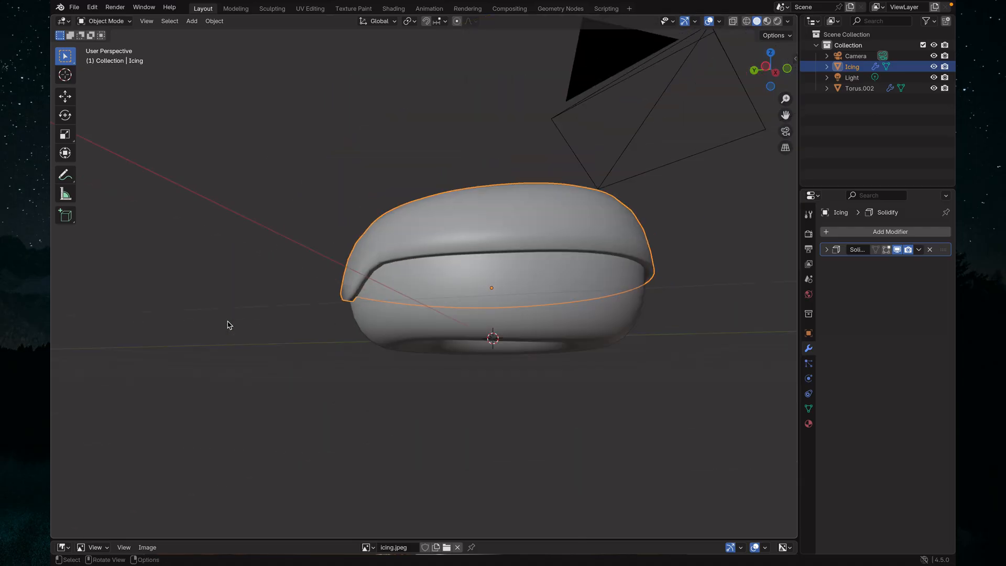
middle_click_drag(226, 323, 253, 355)
Return the Icing object to Edit Mode and undo the vertex move that formed the drip.
key("Tab")
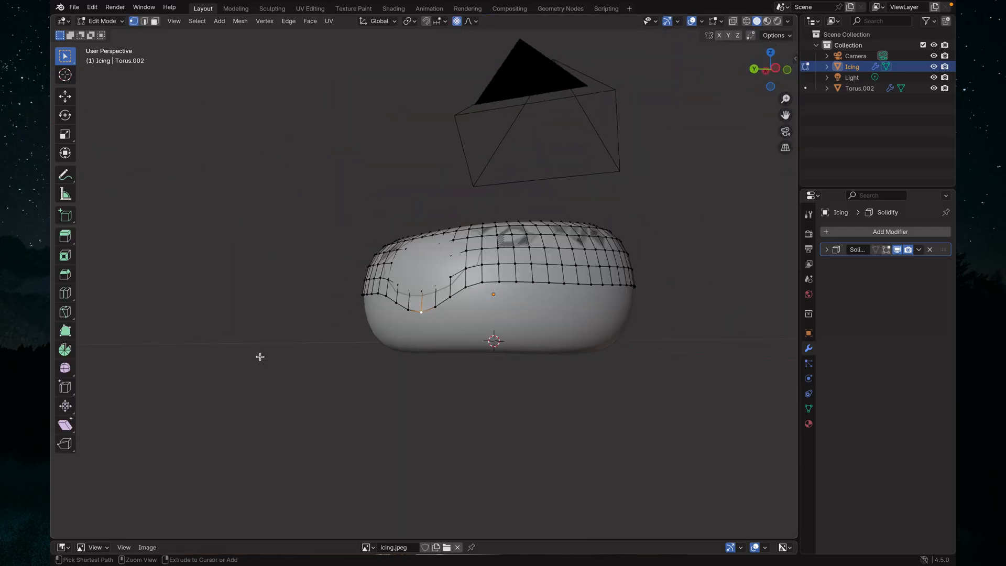
scroll(259, 352, "up", 3)
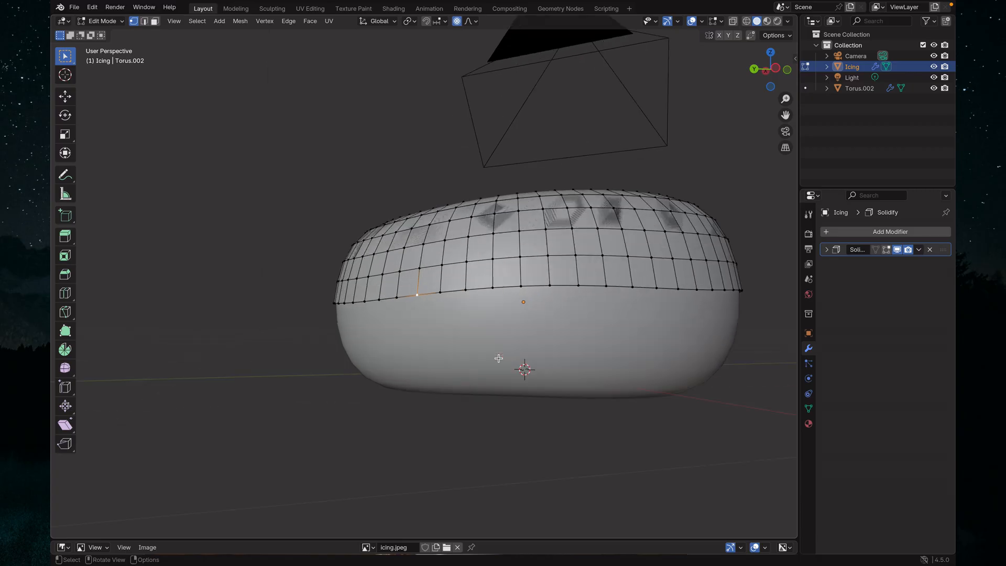
middle_click_drag(520, 322, 563, 236, "shift")
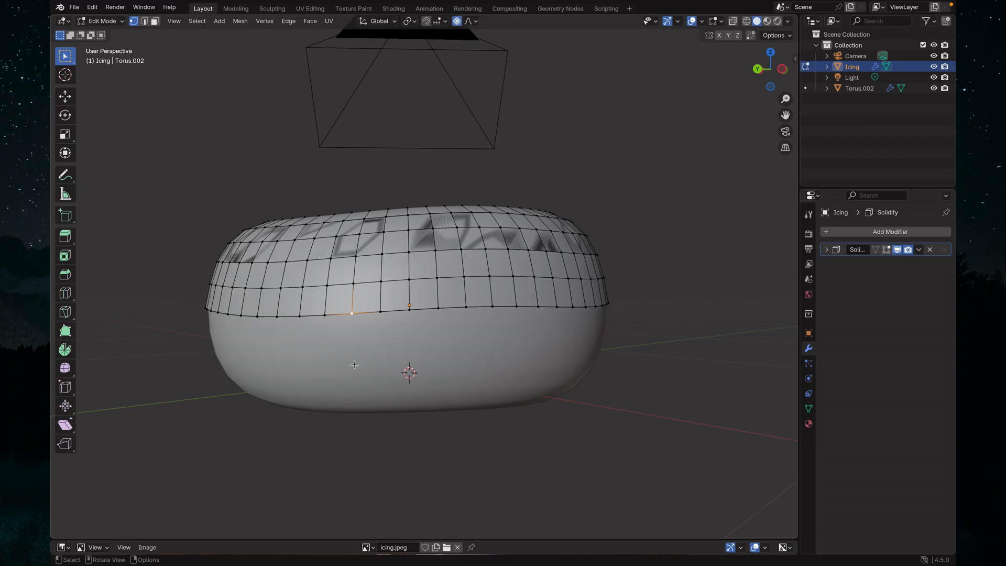
Enable snapping with Face Project as the snap target for the icing's edge vertices.
left_click(426, 23)
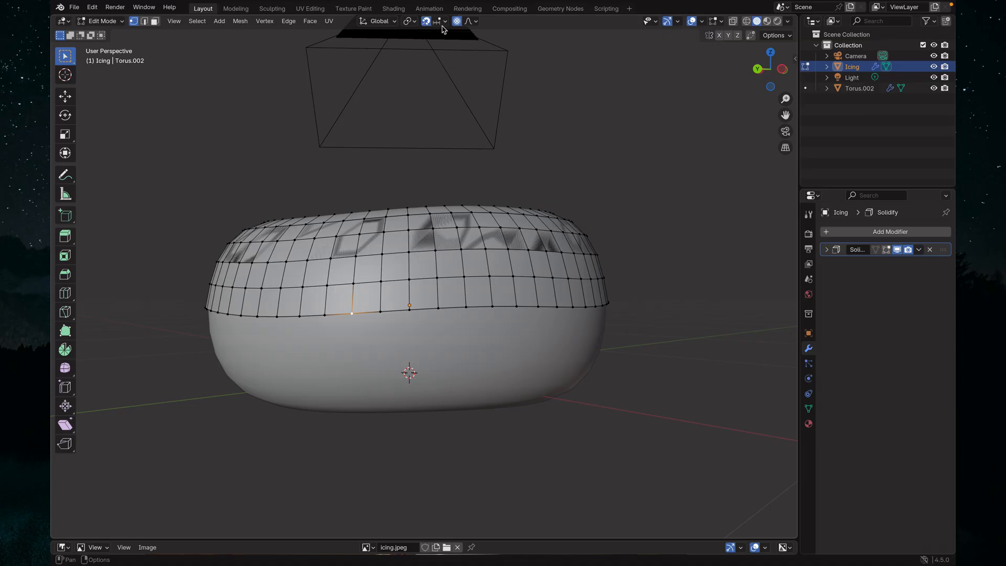
left_click(445, 21)
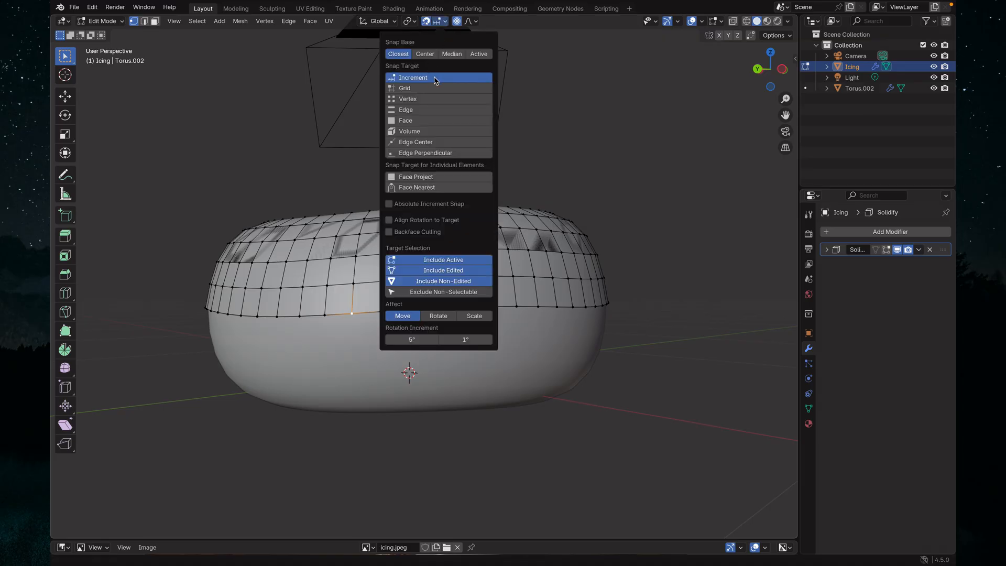
left_click(419, 178)
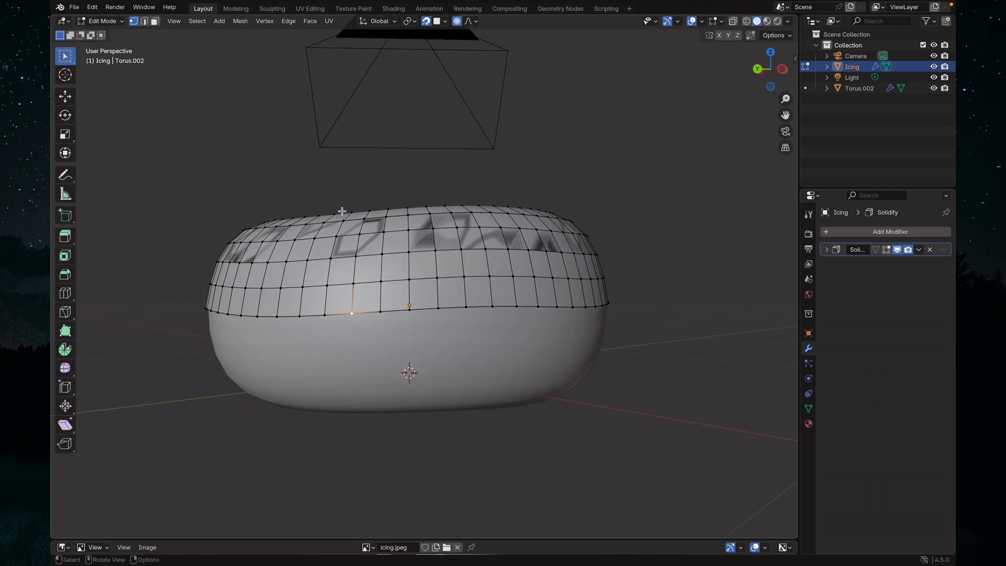
middle_click_drag(351, 263, 435, 291)
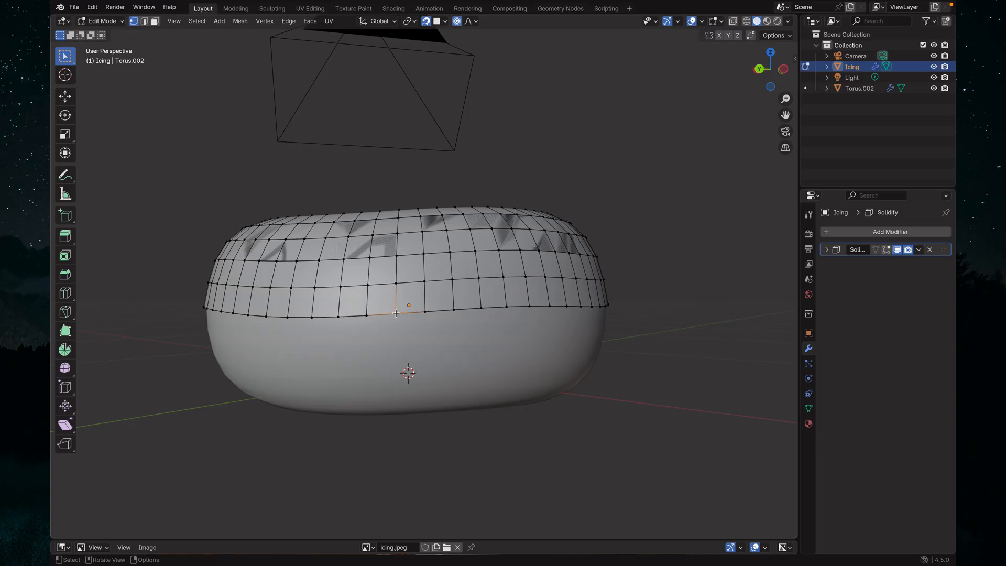
scroll(456, 321, "up", 2)
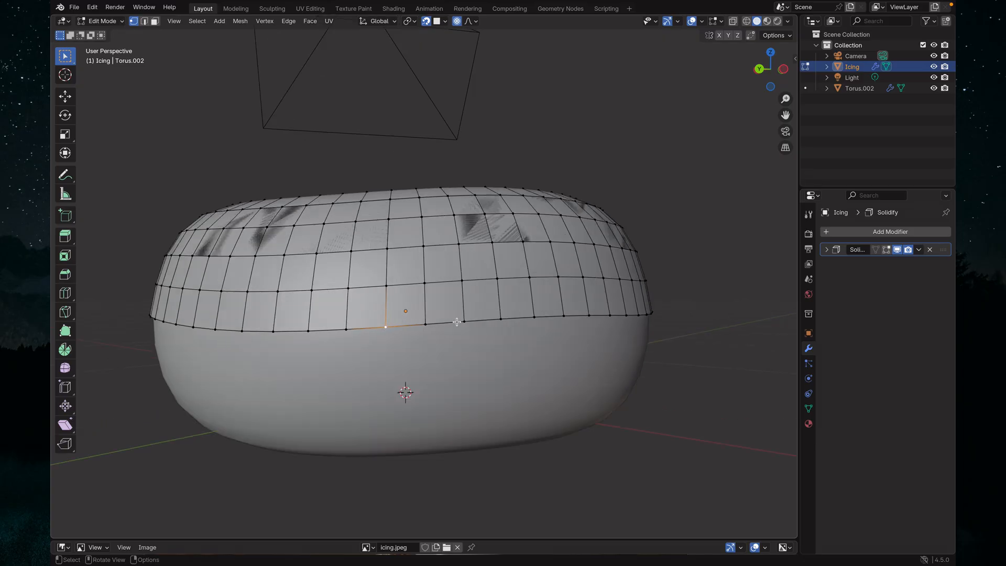
Pull the selected vertex on the icing's lower outer edge down about 0.055 m, with a smooth proportional size of about 0.29 m.
middle_click_drag(399, 343, 399, 343)
key("g")
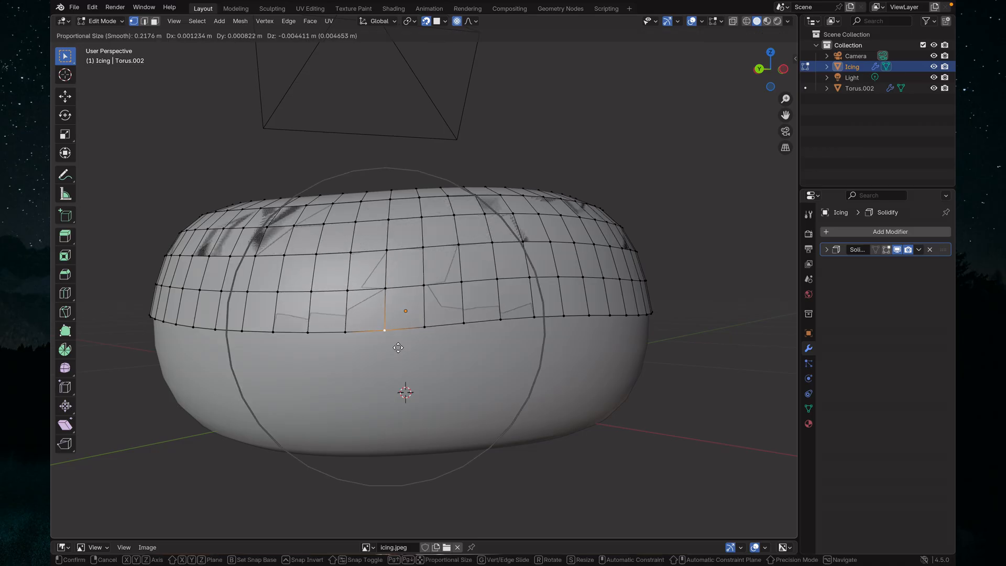
scroll(400, 373, "down", 3)
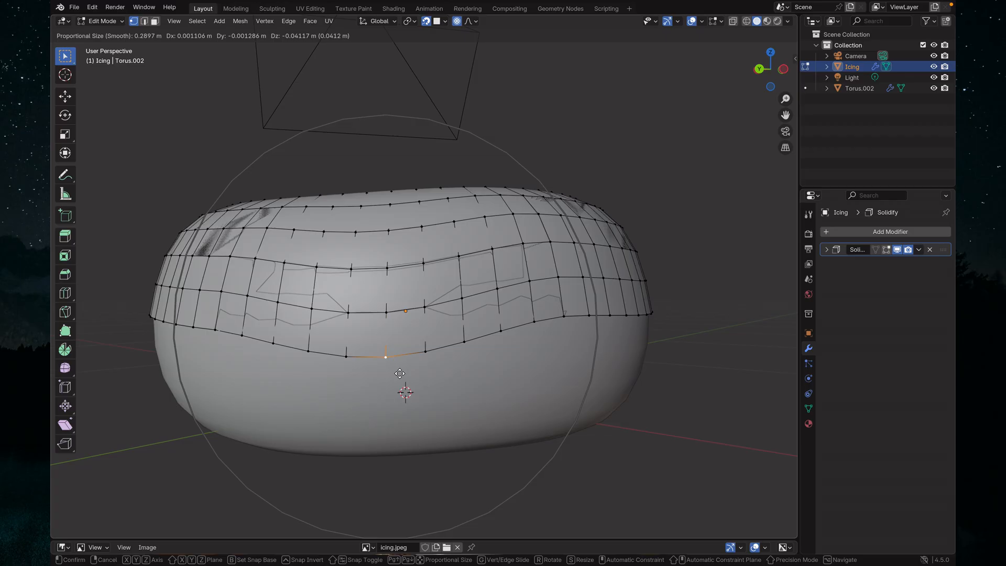
left_click(399, 383)
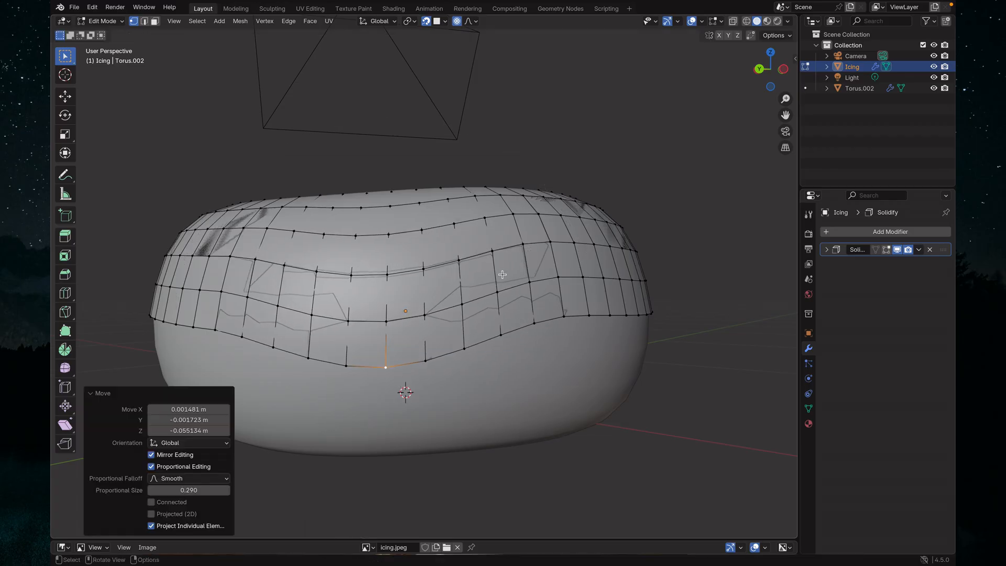
In Object Mode, examine the new drip from several sides, looking closely at how its tip rests against the doughnut body.
left_click(101, 21)
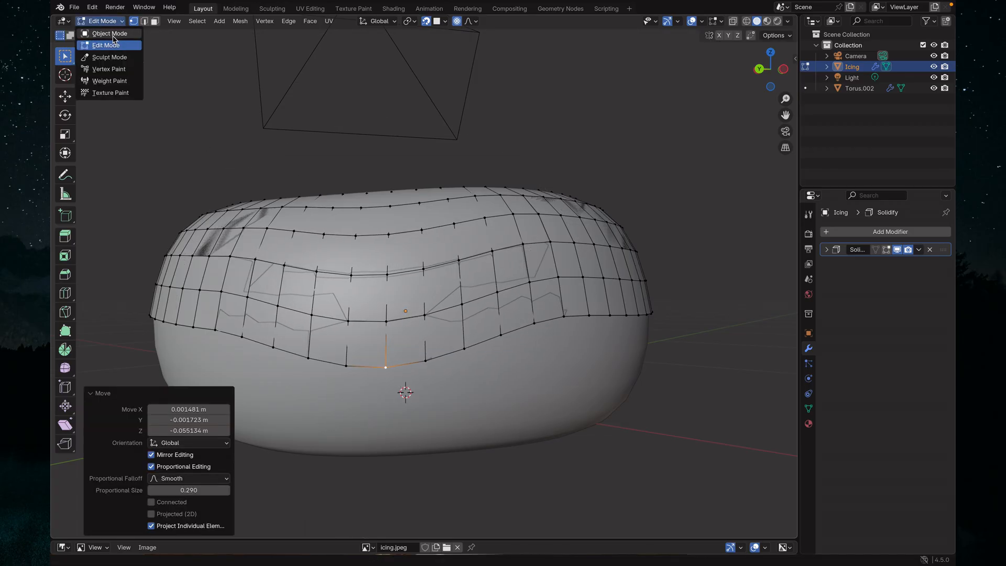
left_click(103, 31)
middle_click_drag(593, 374, 540, 369)
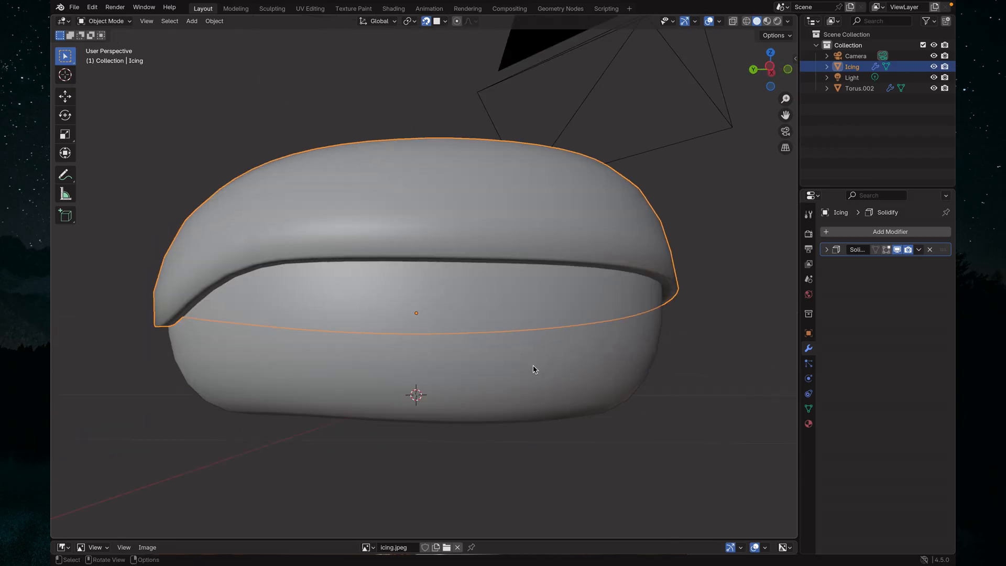
scroll(375, 324, "up", 1)
middle_click_drag(252, 333, 247, 330)
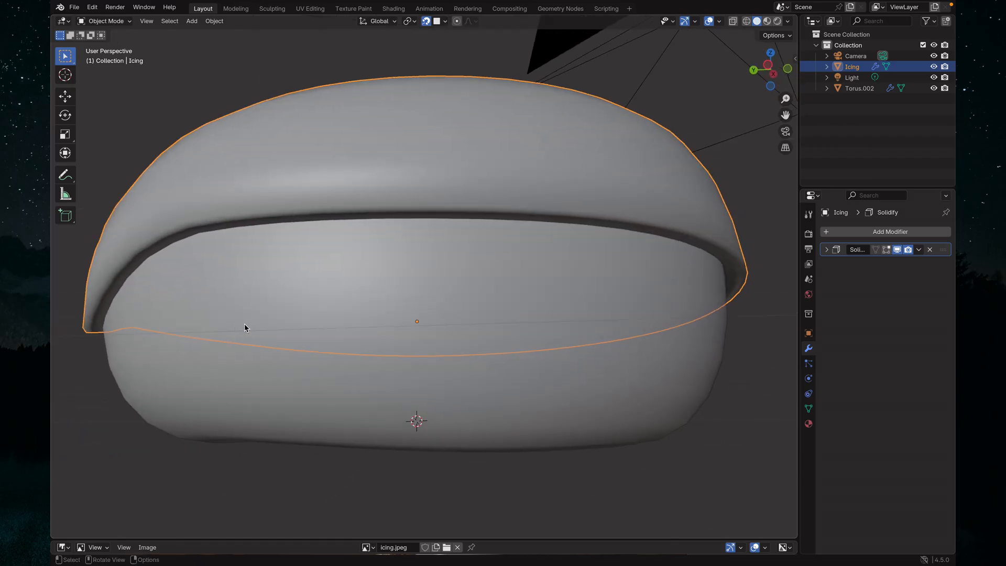
scroll(159, 323, "up", 3)
middle_click_drag(180, 326, 341, 348)
scroll(182, 370, "up", 3)
mouse_move(182, 371)
middle_mouse_down()
mouse_move(209, 366)
mouse_move(181, 352)
middle_mouse_up()
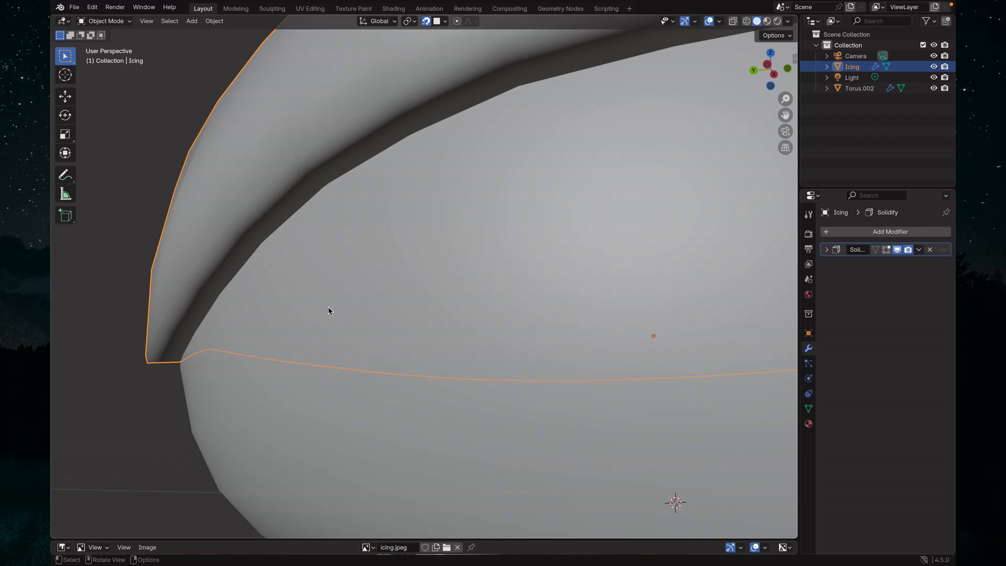
scroll(274, 322, "down", 10)
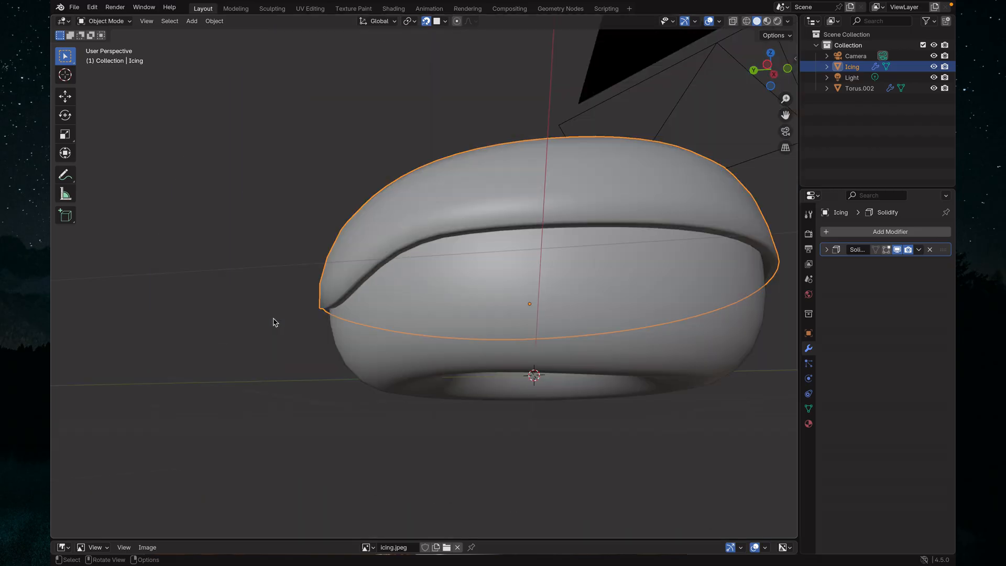
middle_click_drag(272, 321, 318, 332)
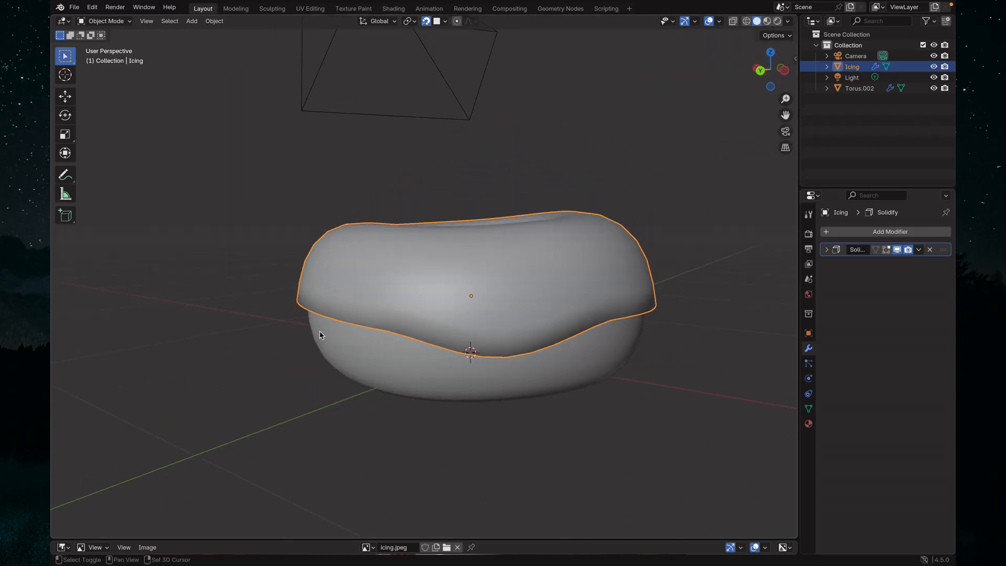
Back in Edit Mode, raise a lower-edge vertex beside the first drip about 0.042 m, with a proportional size of about 0.319 m.
left_click(105, 21)
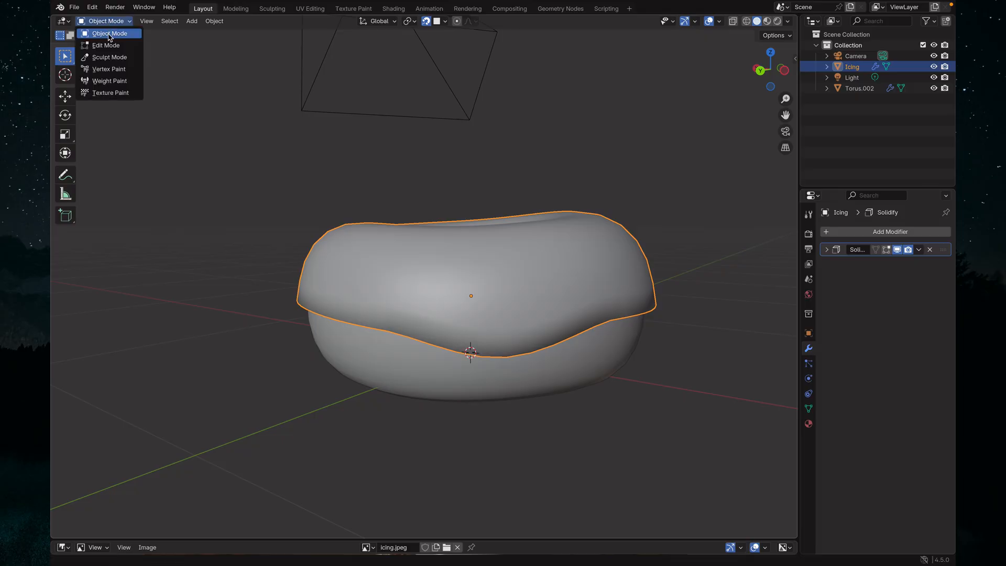
left_click(106, 44)
middle_click_drag(645, 322, 615, 370)
middle_click_drag(643, 403, 548, 398)
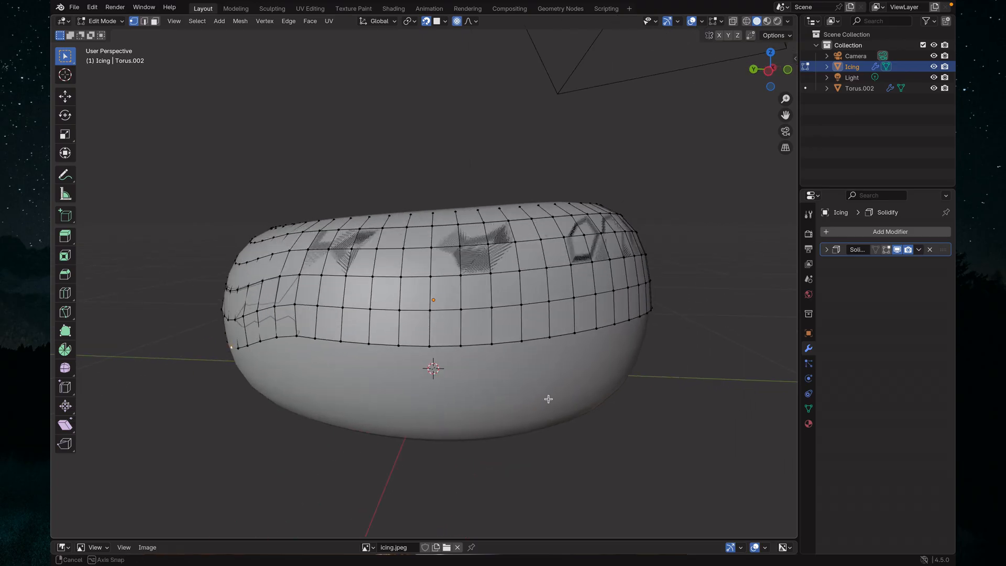
left_click(429, 346)
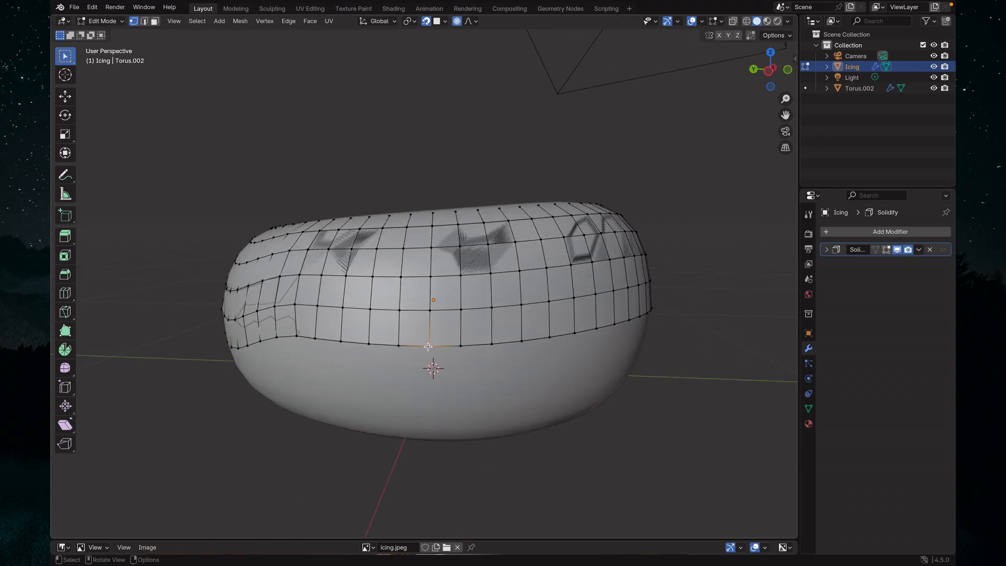
key("g")
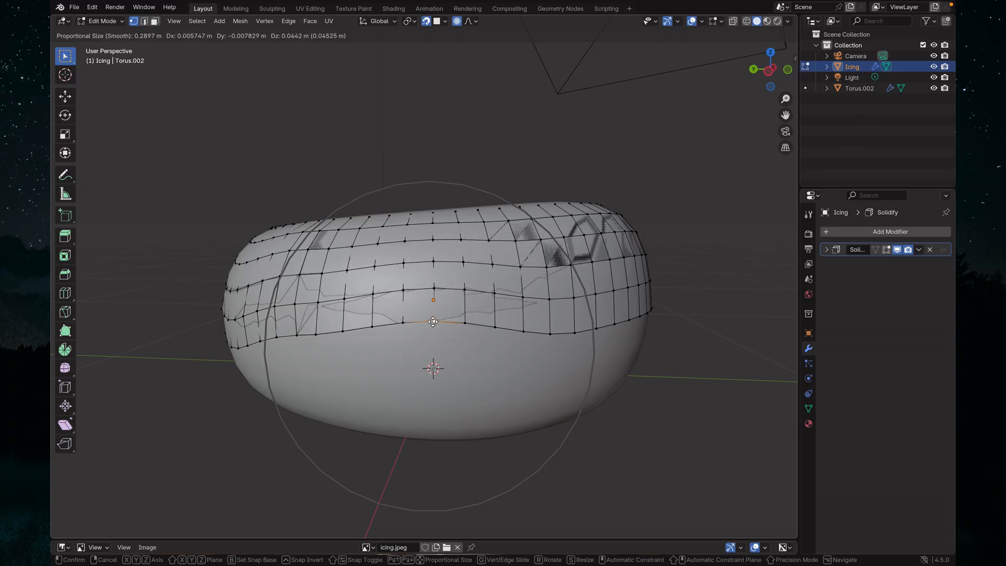
scroll(433, 327, "down", 1)
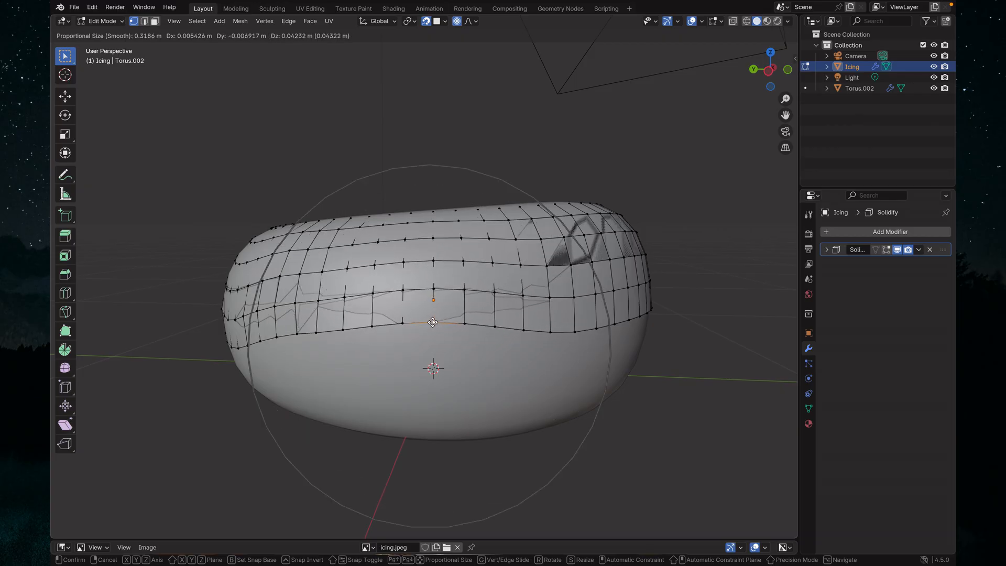
left_click(433, 322)
Pull a lower-edge vertex farther around the icing down about 0.063 m as a second drip, with a proportional size of about 0.218 m.
middle_click_drag(566, 364, 448, 364)
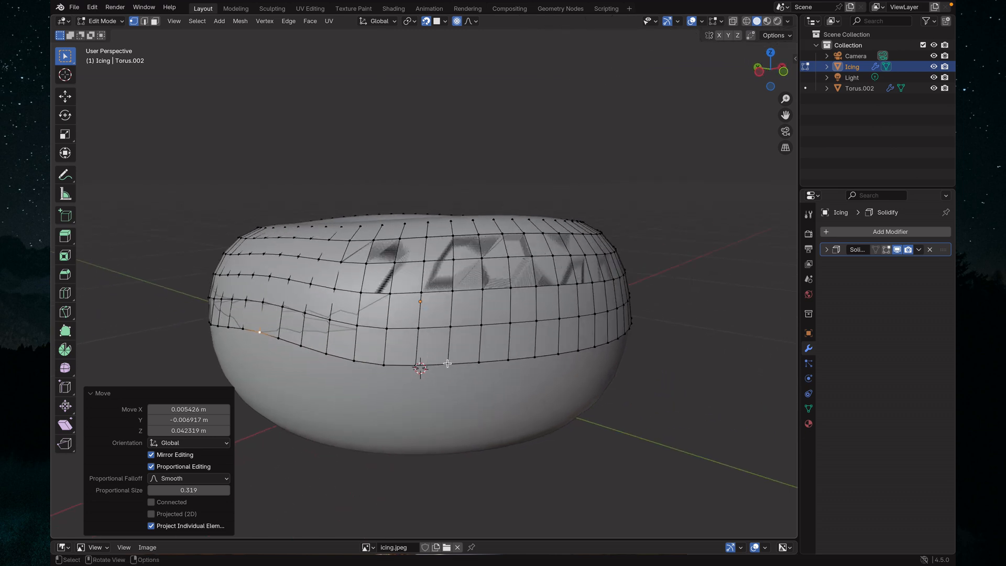
left_click(448, 363)
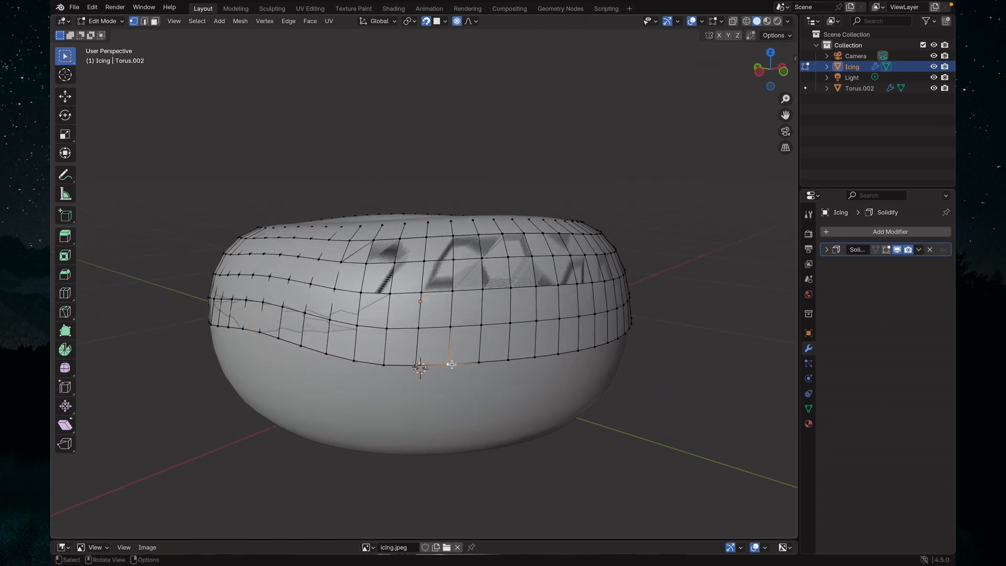
key("g")
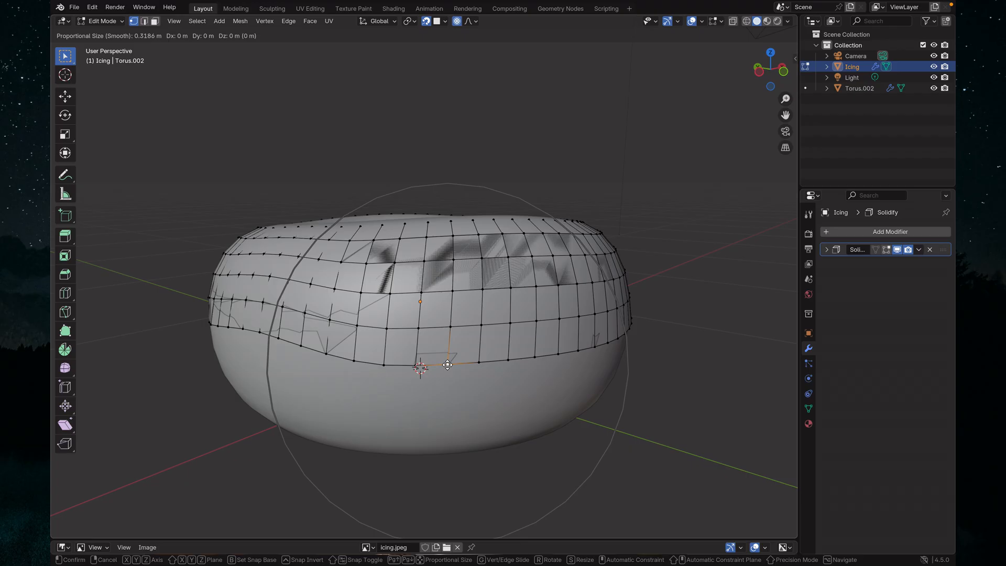
scroll(446, 366, "up", 4)
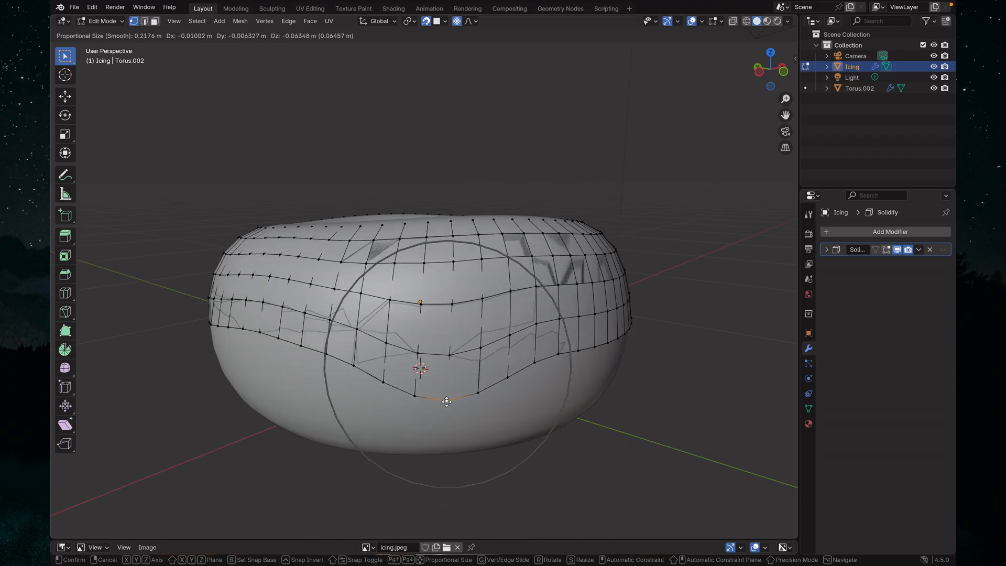
left_click(446, 402)
Raise a lower-edge vertex past the second drip about 0.03 m, with a wide proportional size of about 0.467 m.
middle_click_drag(534, 392, 452, 386)
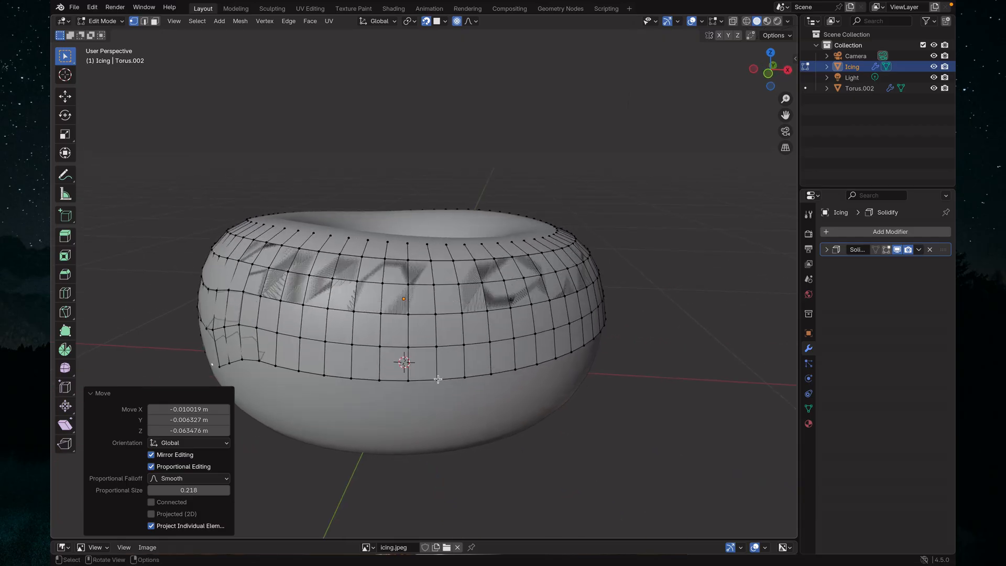
left_click(438, 378)
key("g")
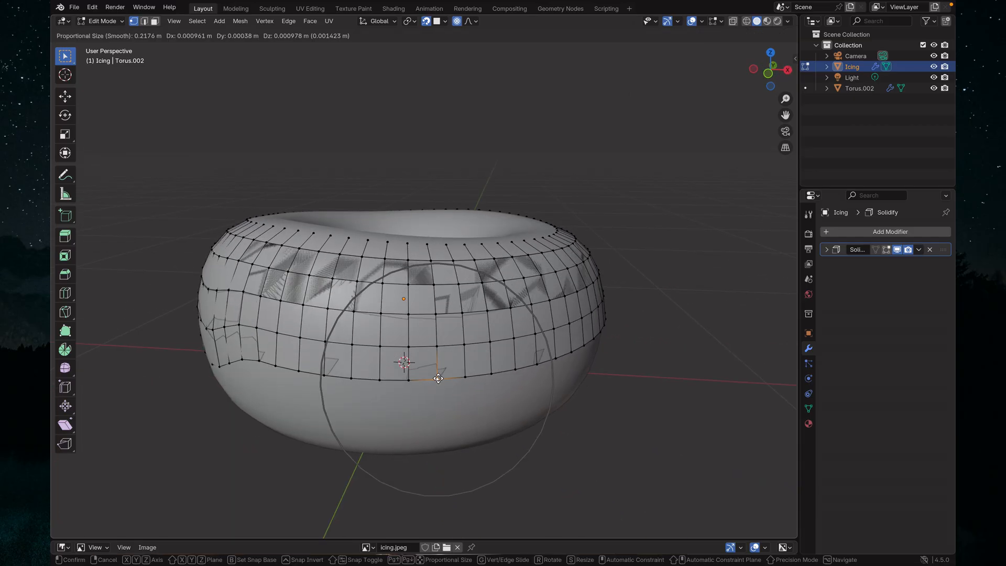
scroll(438, 378, "down", 4)
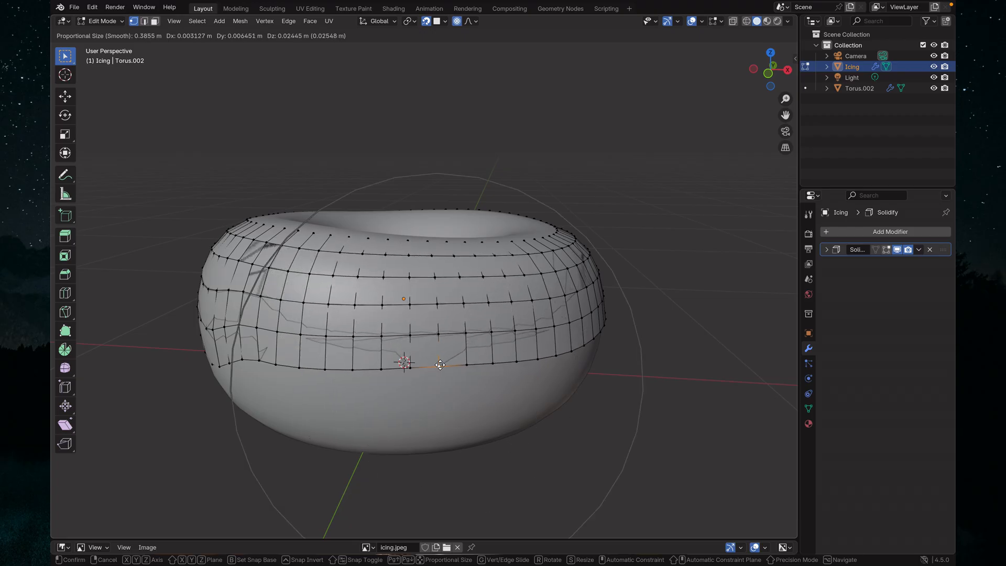
scroll(433, 363, "down", 2)
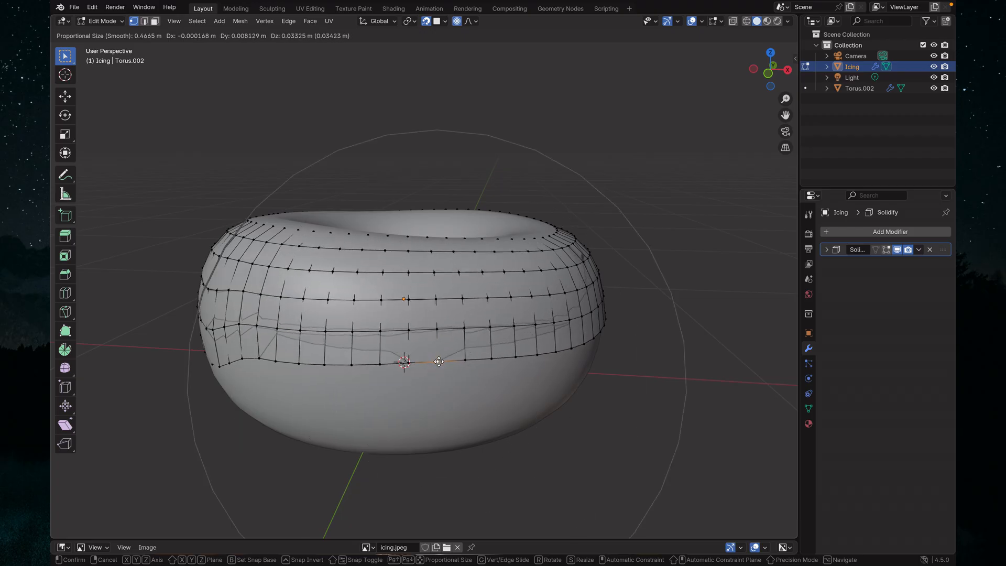
left_click(439, 362)
Try pulling the next section's lower-edge vertex straight down about 0.065 m along Z with a proportional size of about 0.239 m, then undo it.
middle_click_drag(517, 380, 472, 387)
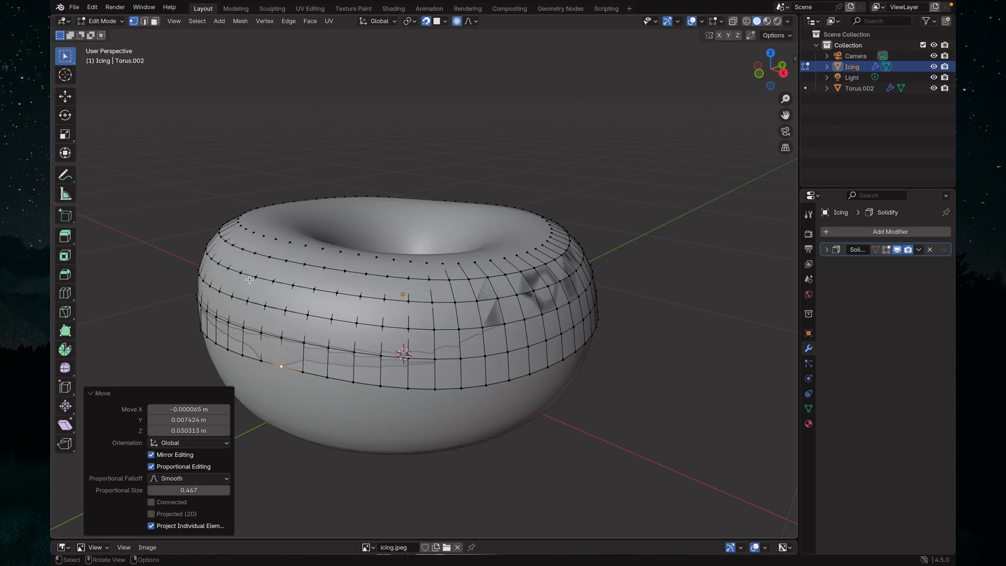
middle_click_drag(509, 392, 451, 223)
middle_click_drag(457, 388, 397, 372)
left_click(386, 353, "shift")
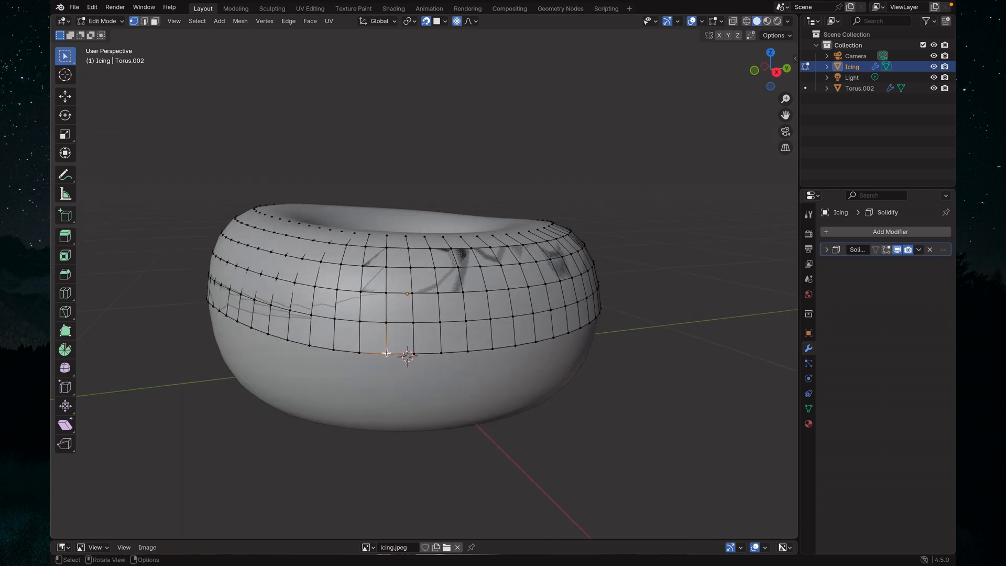
key("g")
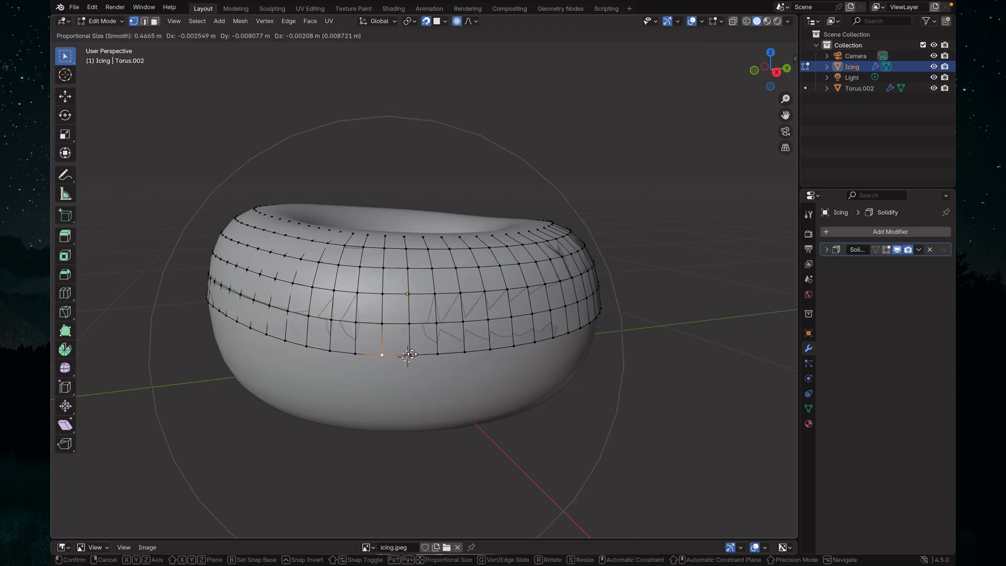
scroll(410, 355, "up", 8)
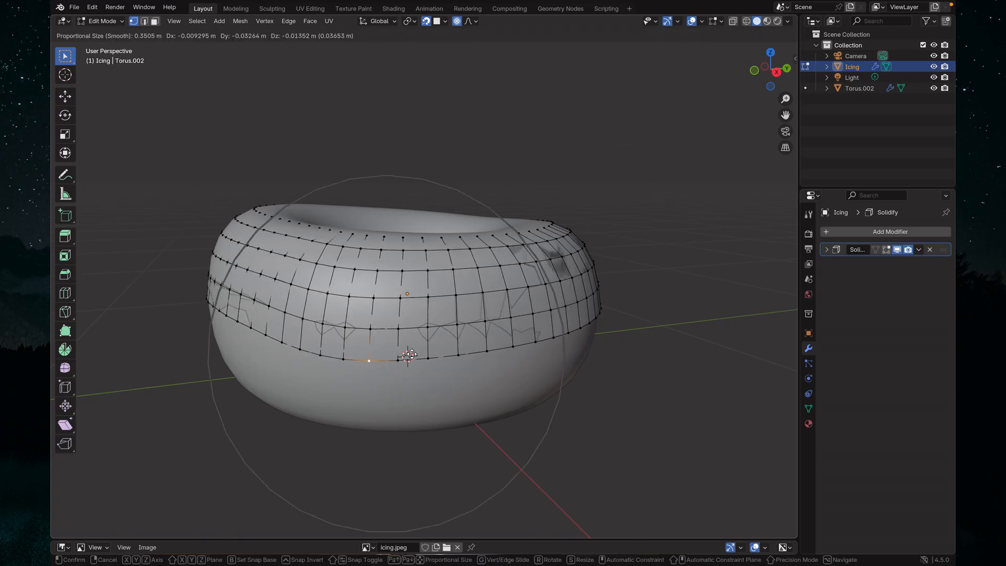
middle_click(411, 354)
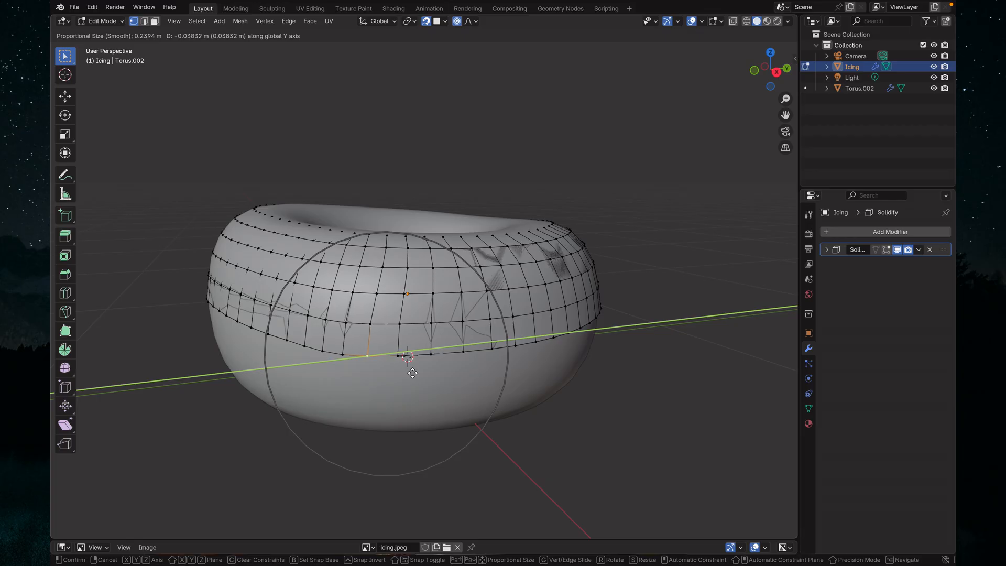
key("z")
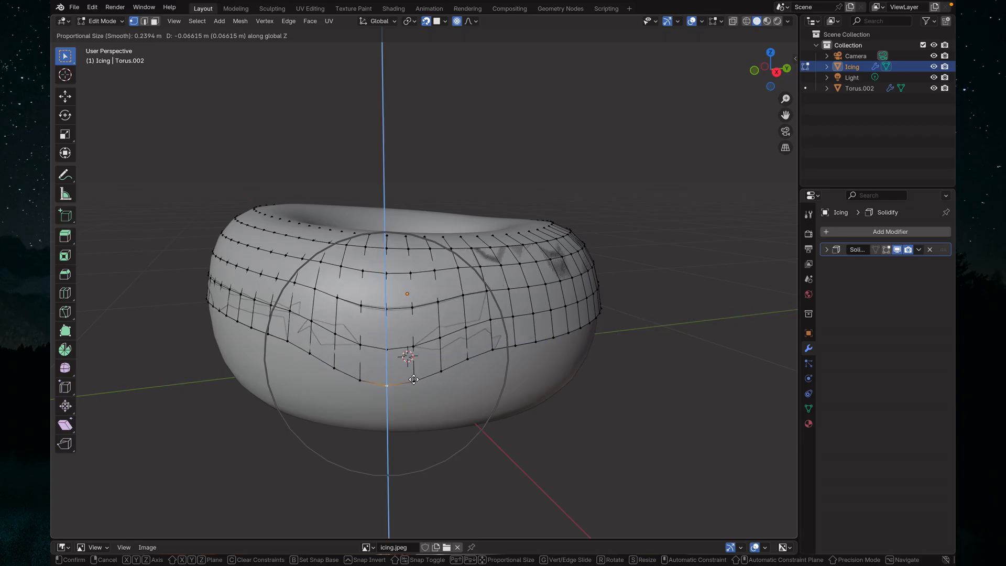
left_click(414, 378)
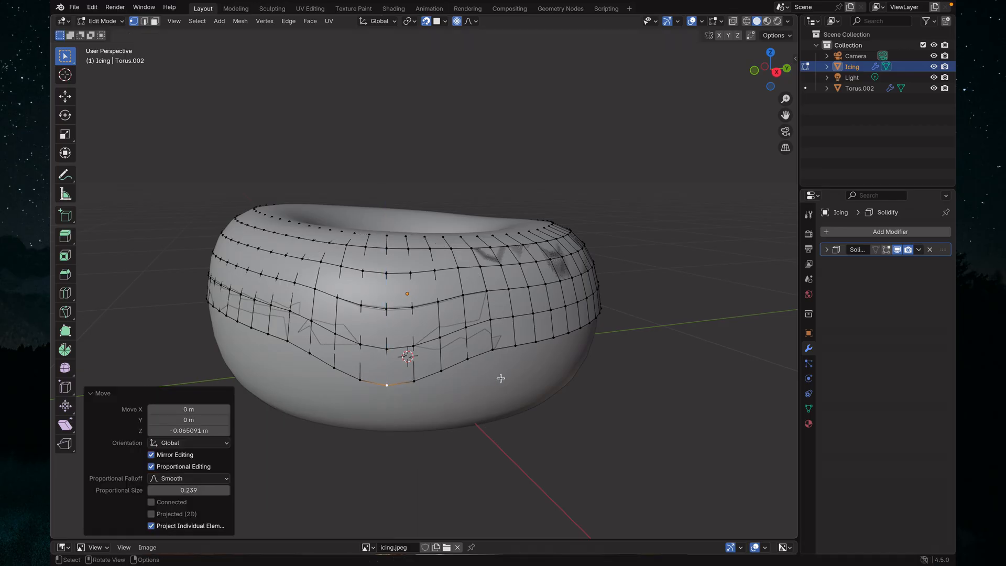
middle_click_drag(500, 379, 570, 375)
key("ctrl+z")
Shift a vertex on the raised lower edge about 0.014 m up and 0.012 m along X, with a proportional size of about 0.35 m.
middle_click_drag(404, 355, 421, 351)
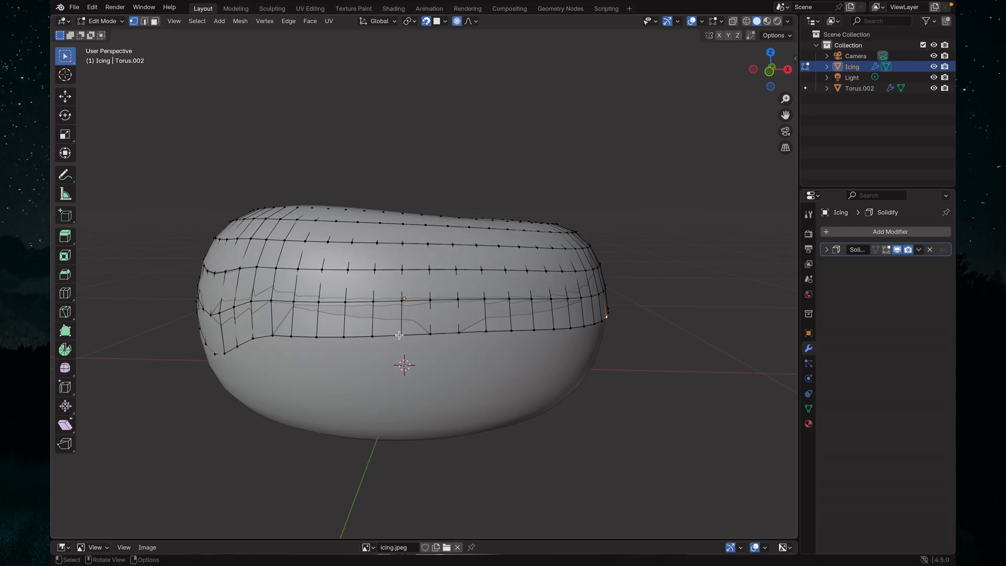
key("g")
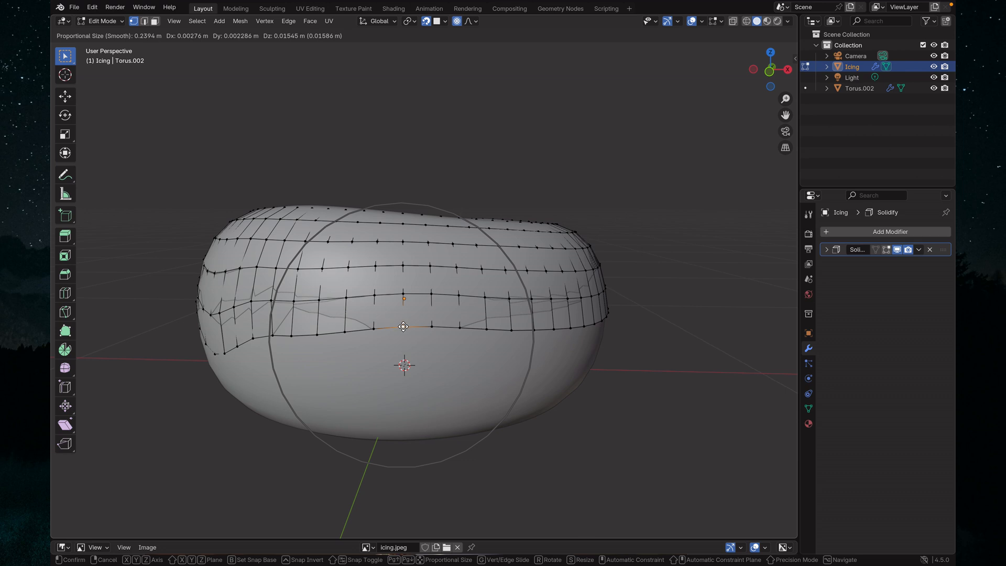
scroll(403, 325, "down", 4)
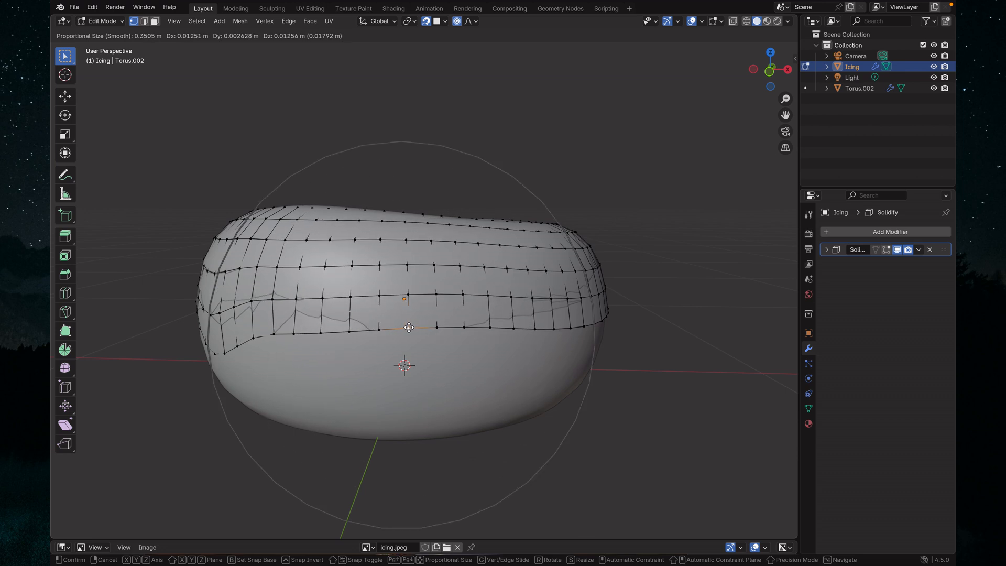
left_click(409, 327)
Pull a lower-edge vertex past the raised section down about 0.044 m as another drip, with a proportional size of about 0.263 m.
middle_click_drag(496, 342, 453, 341)
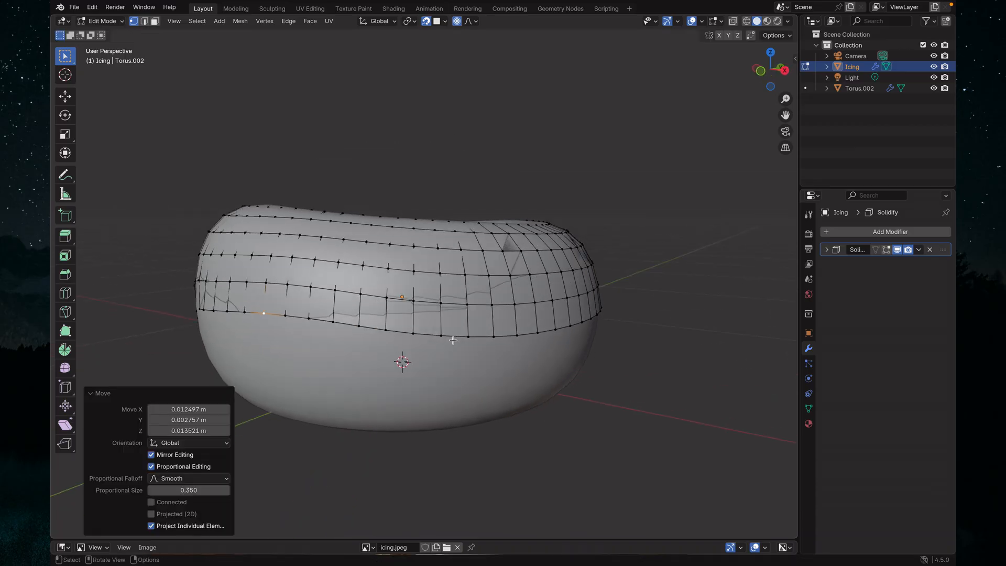
left_click(414, 333)
key("g")
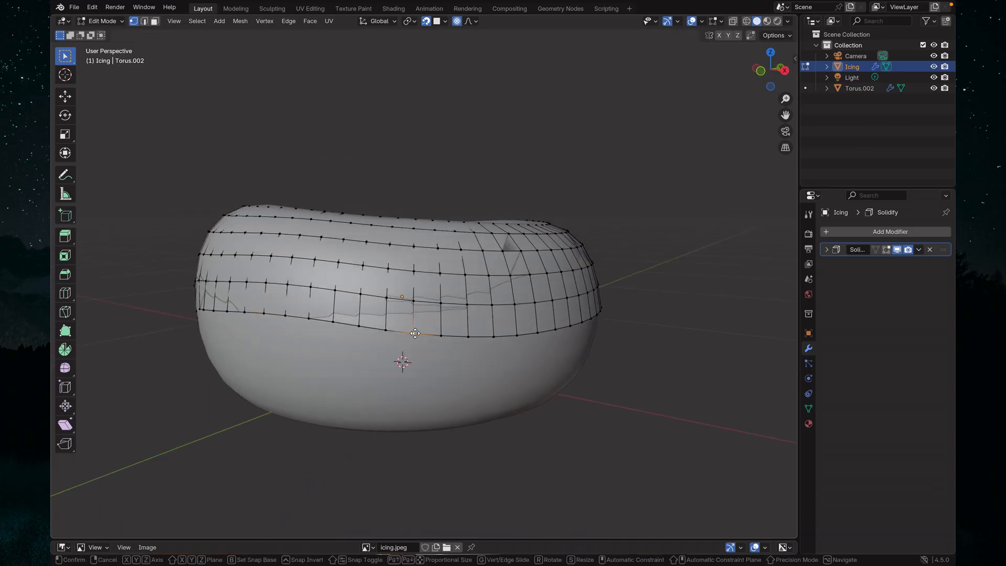
scroll(414, 333, "down", 5)
scroll(414, 333, "up", 3)
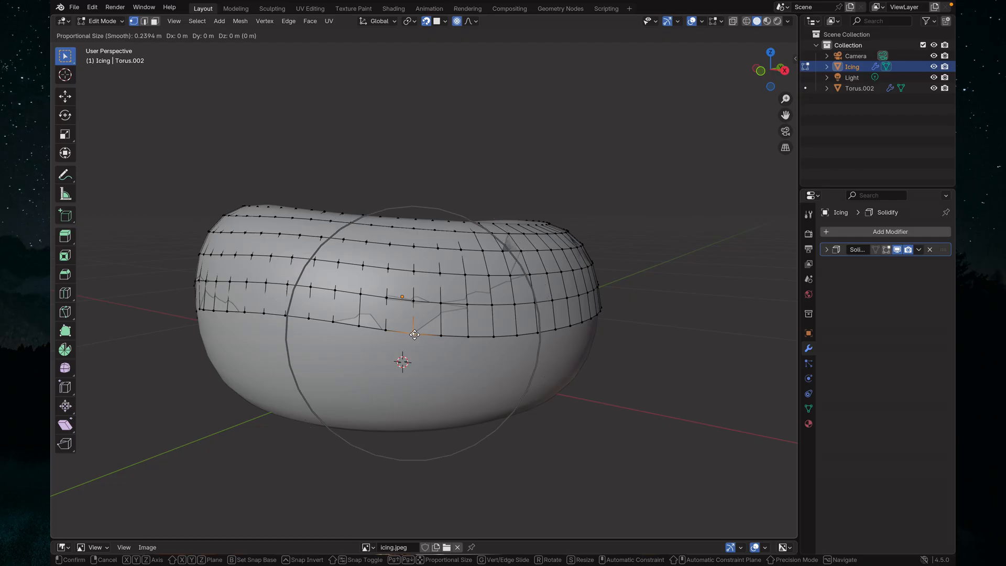
scroll(415, 352, "down", 2)
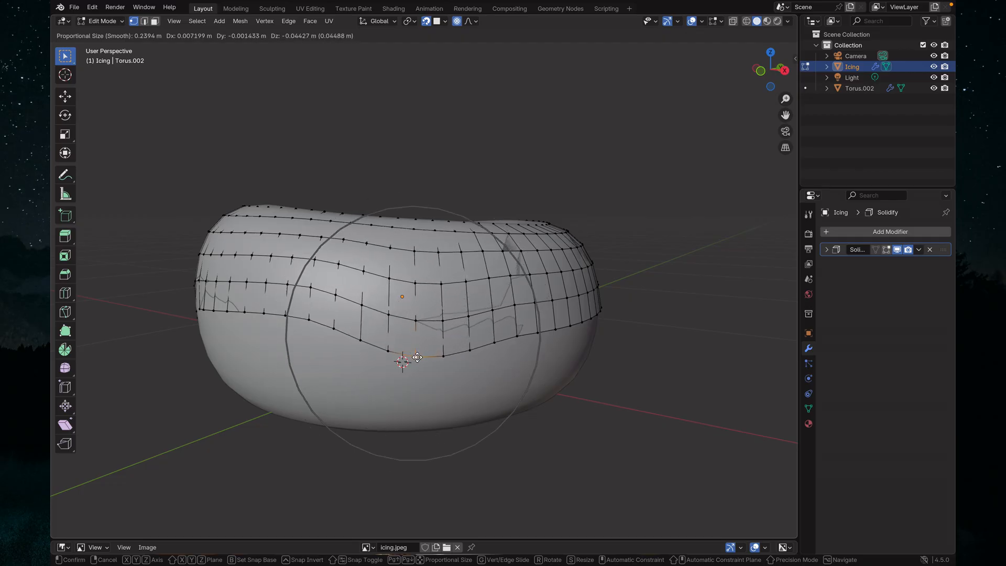
left_click(417, 357)
Try raising a lower-edge vertex beyond the new drip about 0.027 m with a proportional size of about 0.35 m, then undo it.
middle_click_drag(519, 353, 428, 351)
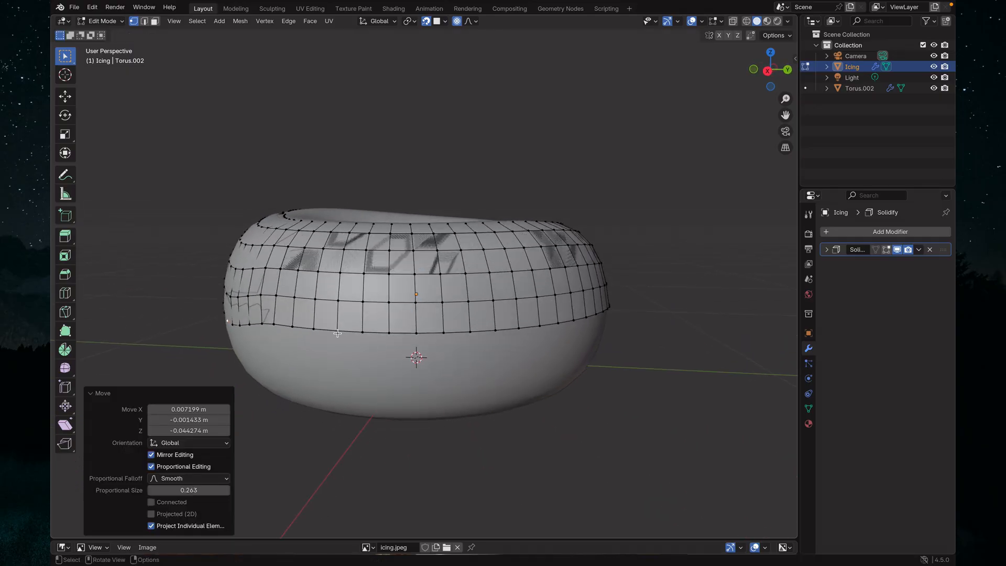
left_click(362, 332)
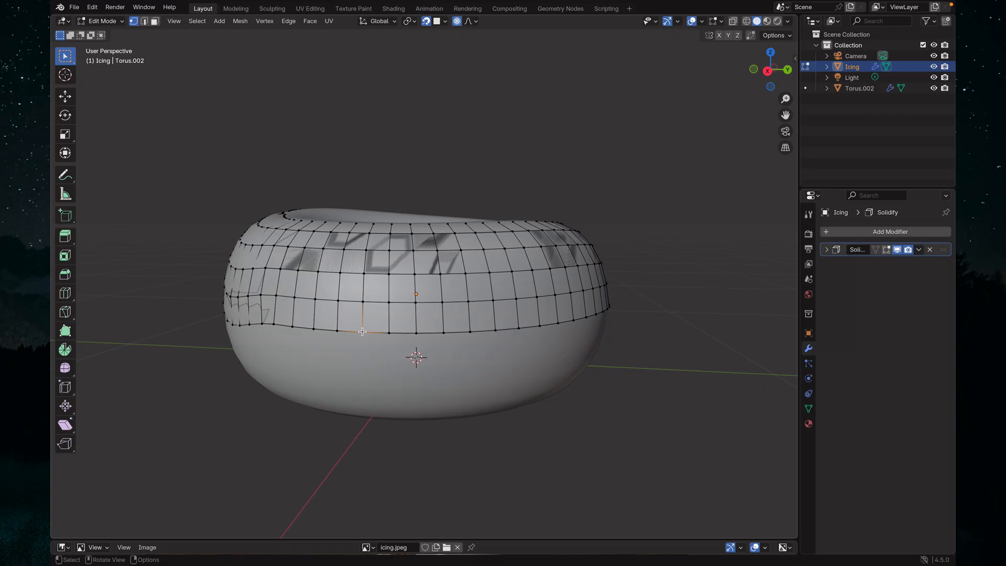
key("g")
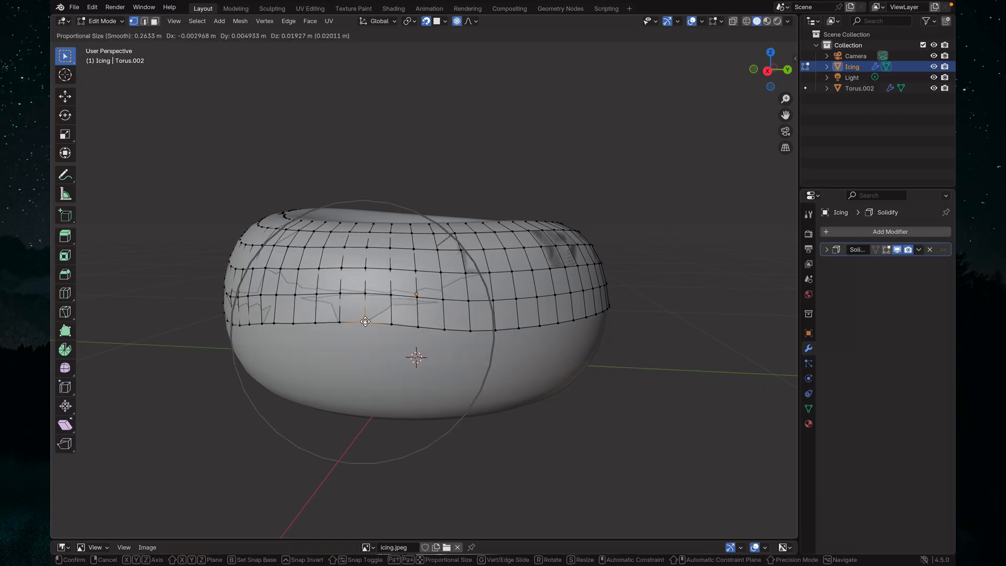
scroll(365, 321, "down", 3)
left_click(365, 318)
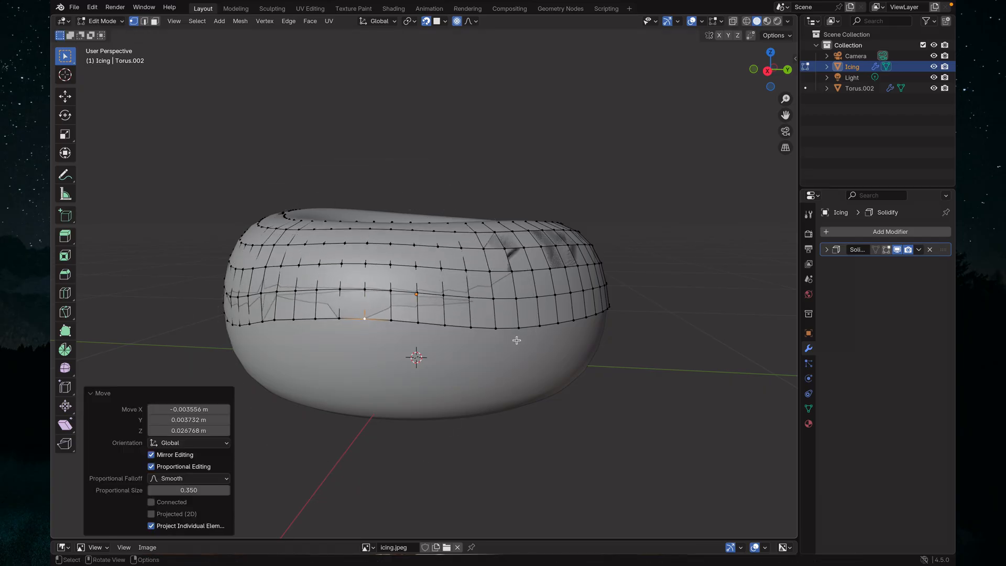
middle_click_drag(517, 340, 495, 371)
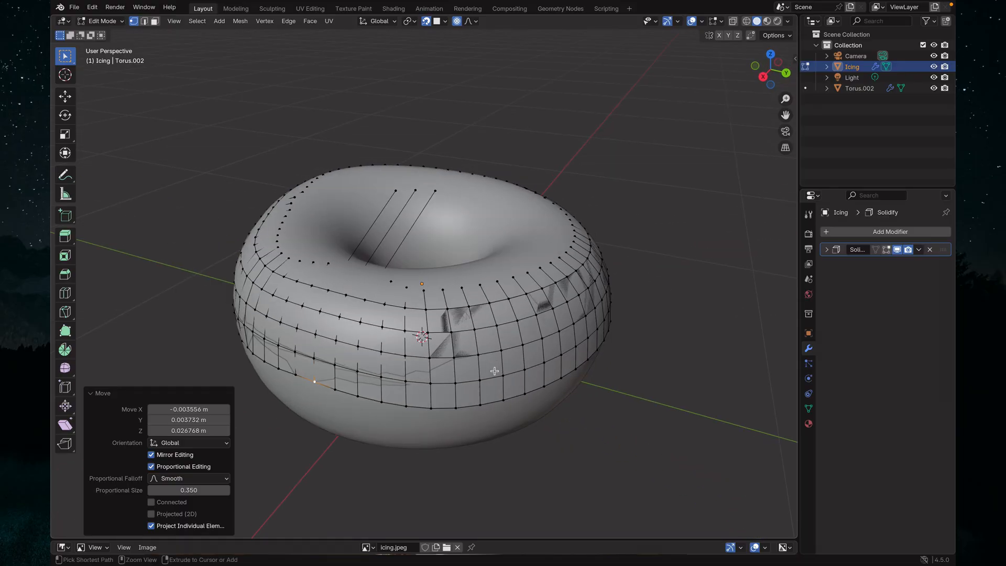
key("ctrl+z")
Raise a vertex on the flat lower edge beyond the new drip about 0.014 m, with a proportional size of about 0.218 m.
middle_click_drag(412, 342, 453, 327)
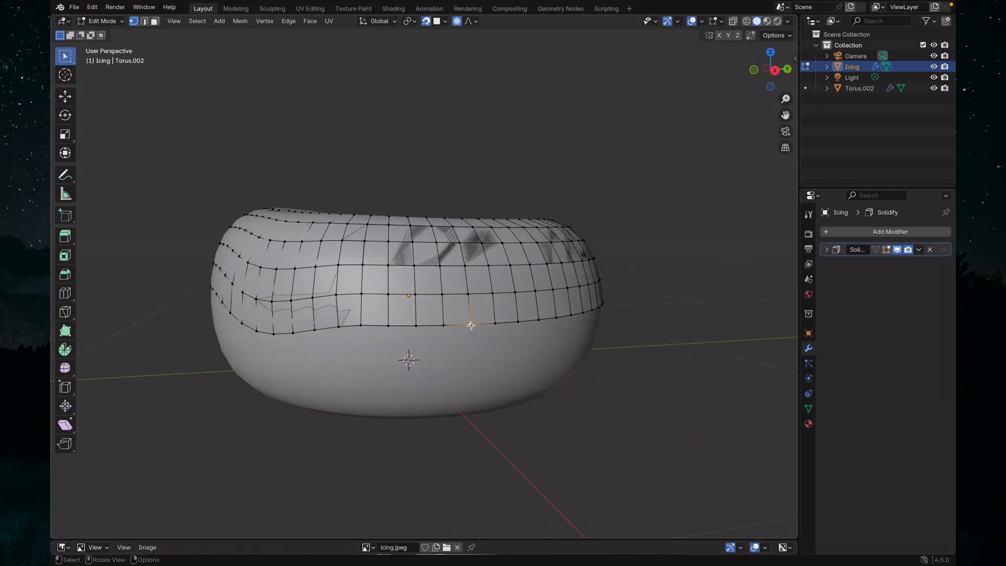
key("g")
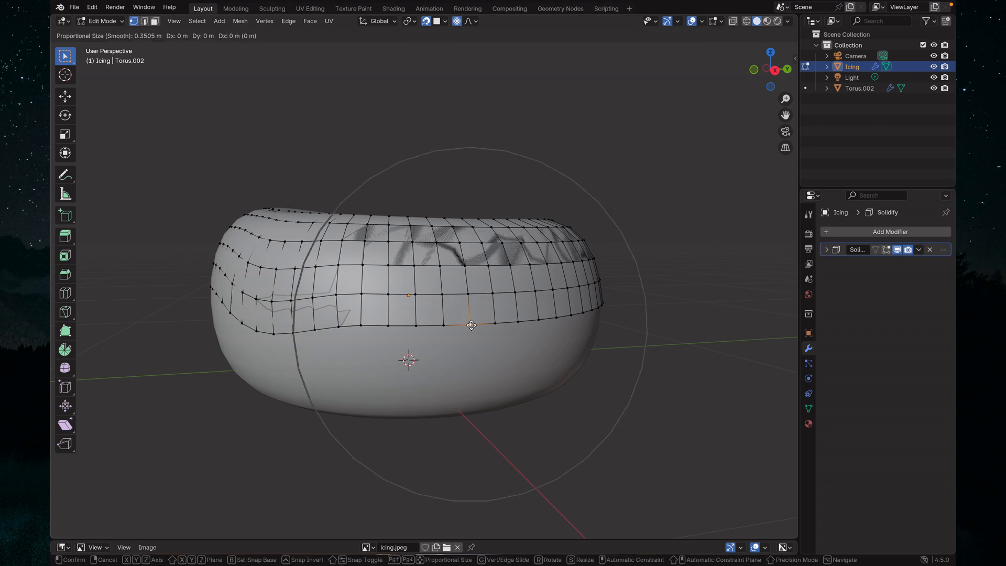
key("z")
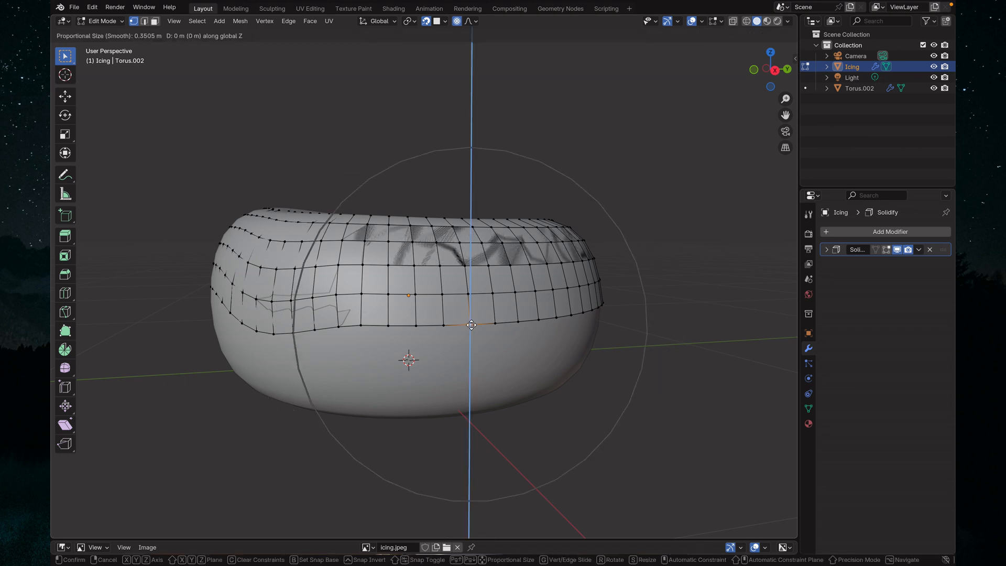
scroll(471, 324, "up", 3)
scroll(472, 323, "up", 2)
key("z")
key("z")
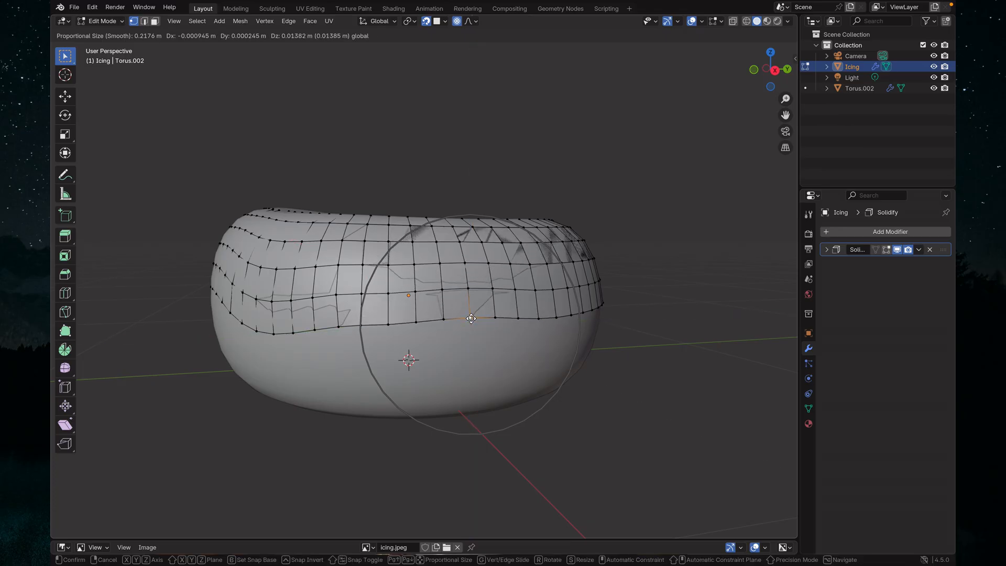
left_click(471, 317)
Nudge a lower-edge vertex farther around down about 0.001 m, then pull it down about 0.037 m more with a proportional size of about 0.386 m.
middle_click_drag(470, 318, 408, 354)
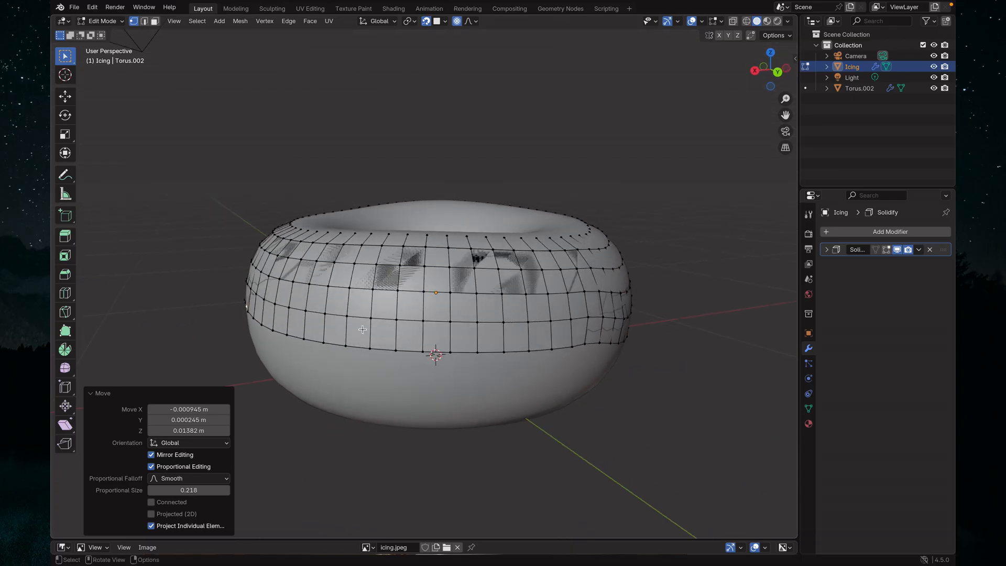
left_click(372, 348)
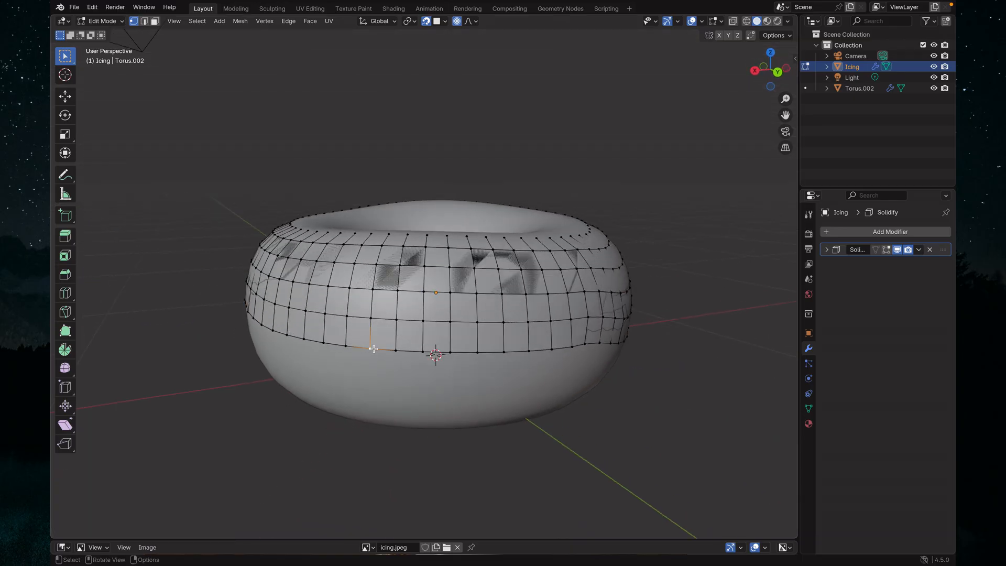
key("g")
scroll(373, 348, "down", 2)
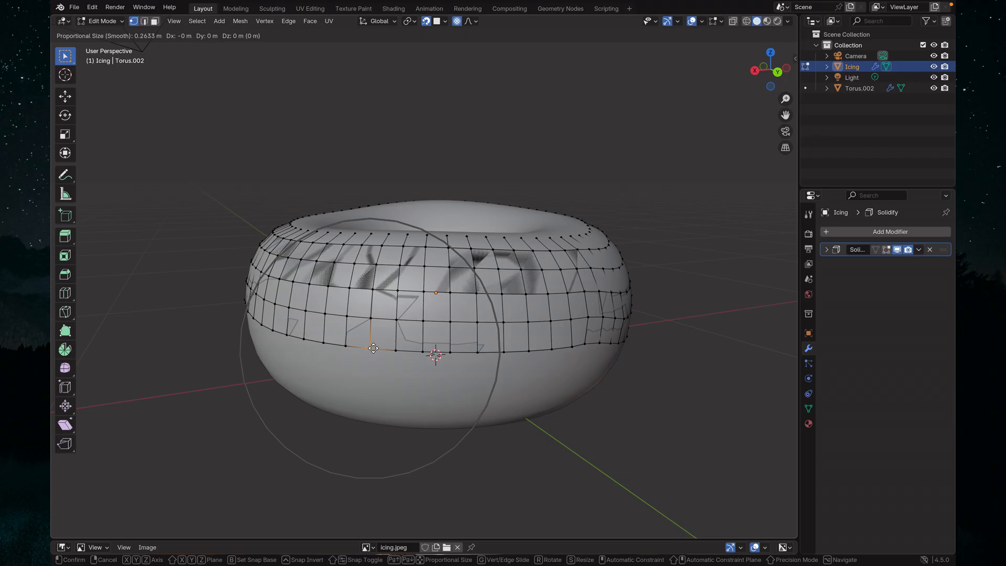
left_click(371, 357)
middle_click_drag(375, 355, 465, 350)
key("g")
scroll(463, 350, "down", 4)
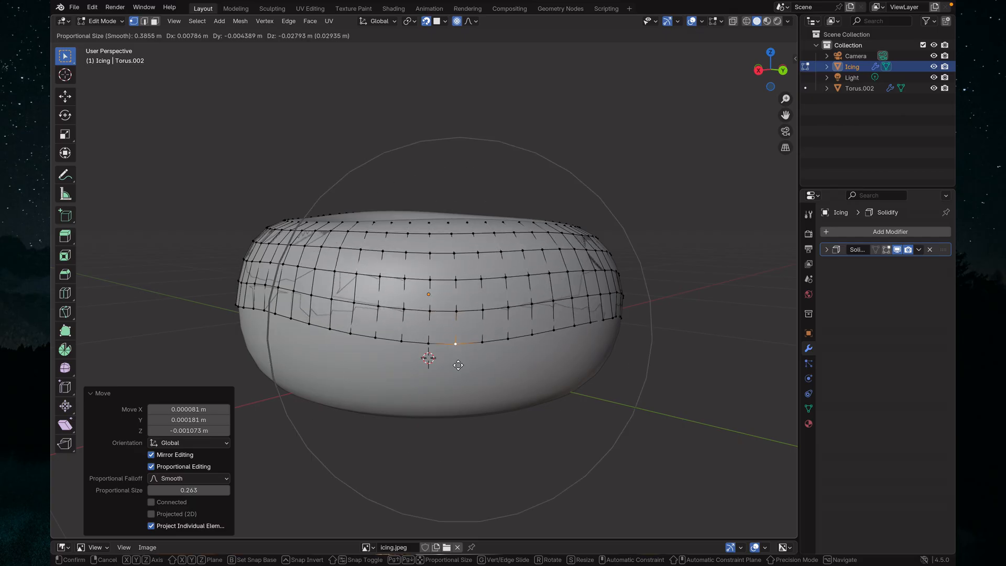
left_click(458, 367)
Deepen this wide drip by pulling its lowest vertex down about 0.019 m, with a proportional size of about 0.218 m.
middle_click_drag(547, 345, 444, 334)
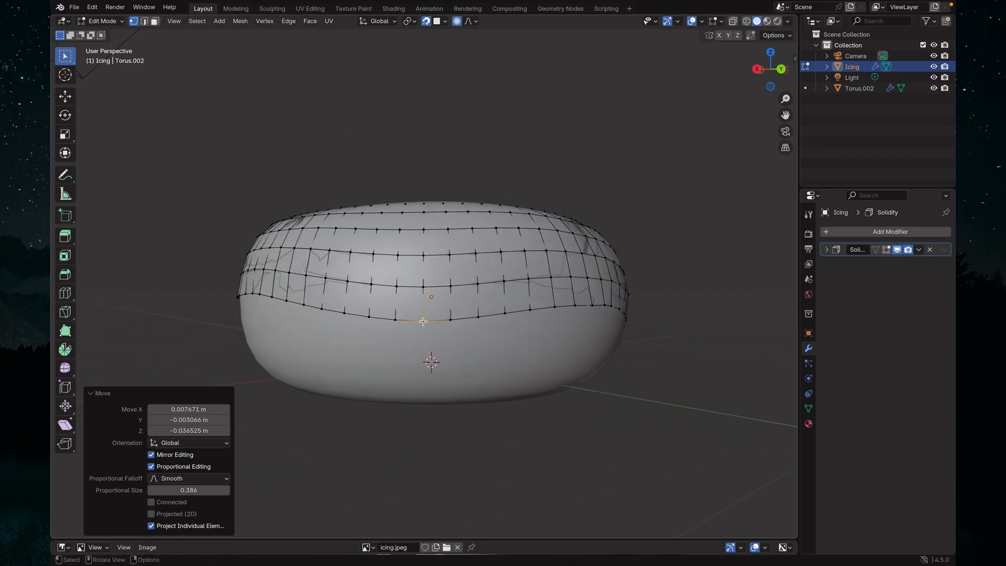
key("g")
scroll(423, 320, "up", 5)
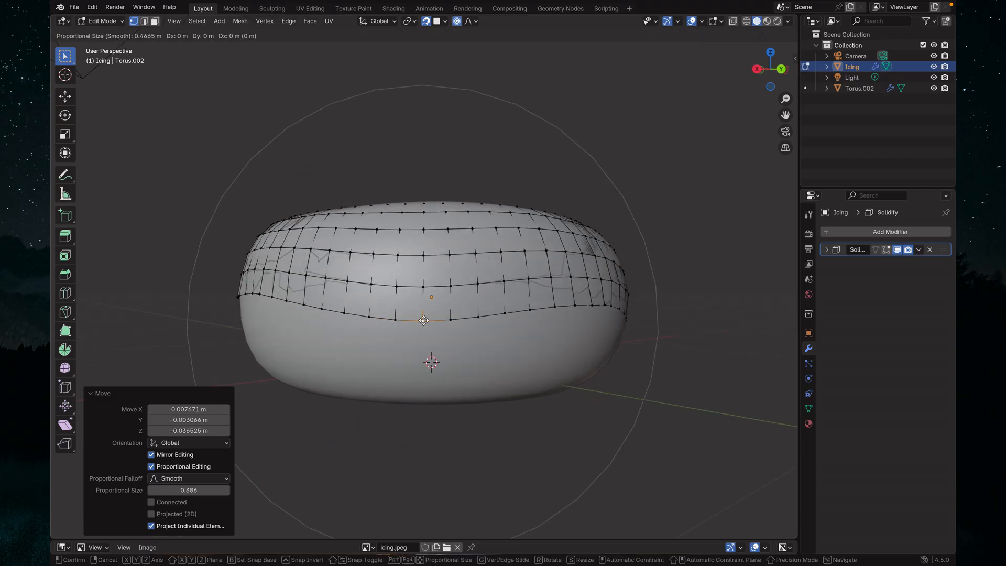
scroll(424, 320, "up", 1)
left_click(423, 323)
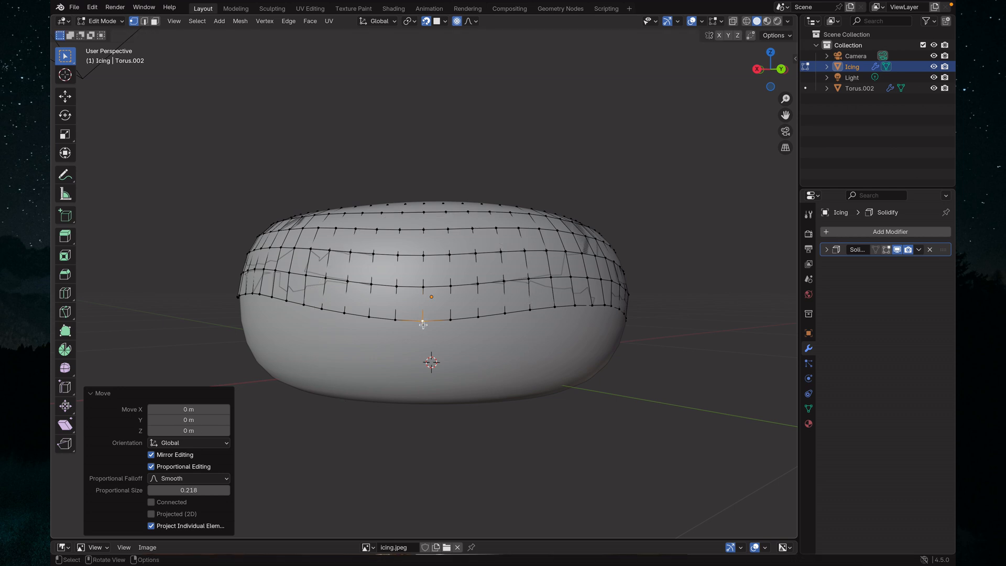
key("g")
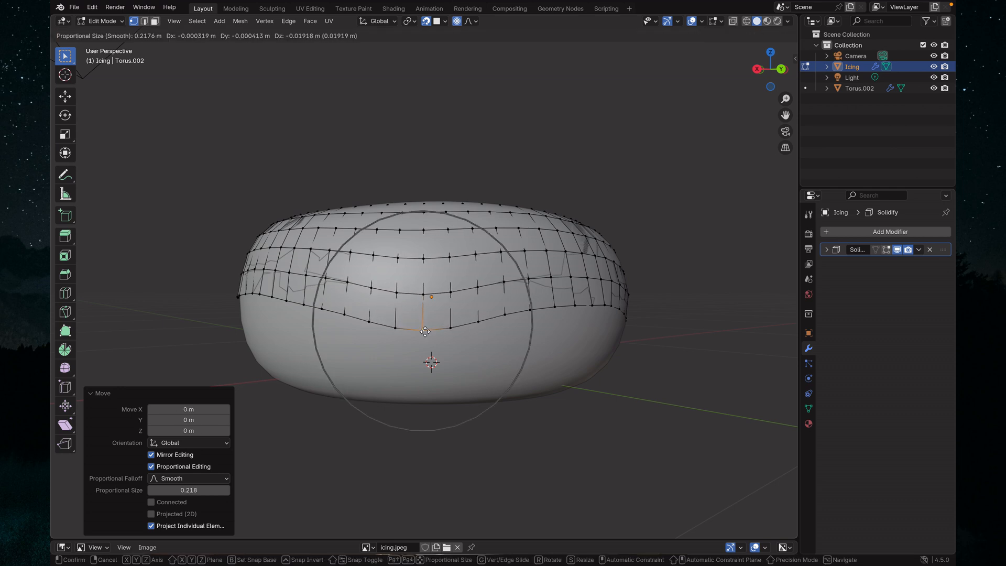
left_click(425, 331)
Switch from Edit Mode to Object Mode, make the doughnut body the active object and clear the selection.
middle_click_drag(425, 331, 382, 331)
middle_click_drag(612, 324, 455, 348)
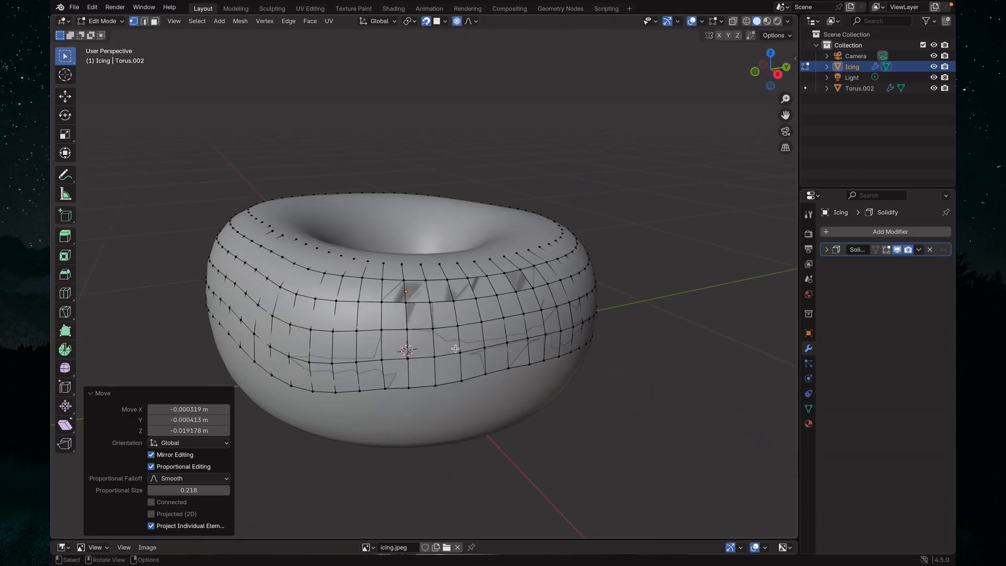
left_click(102, 21)
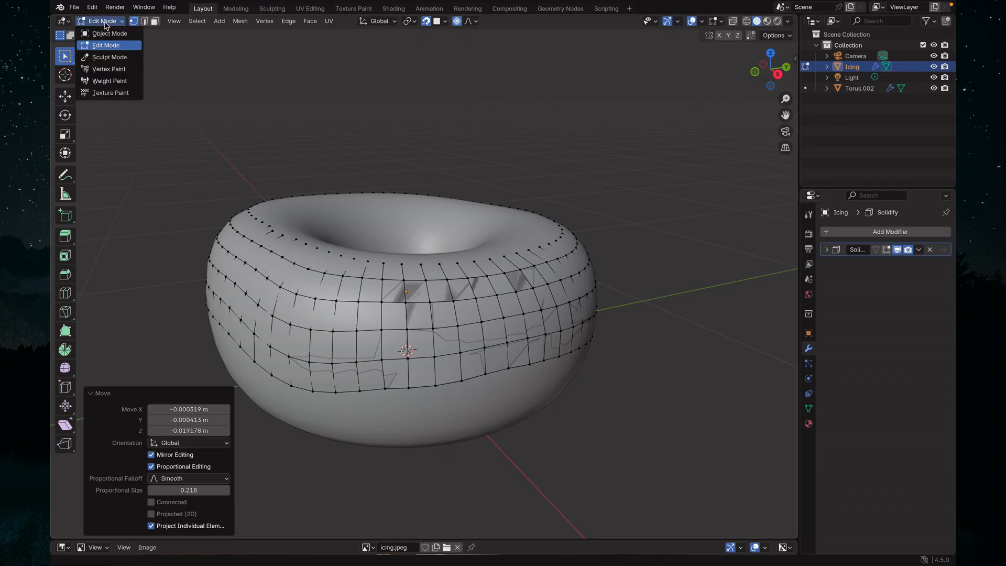
scroll(371, 339, "down", 4)
left_click(373, 344)
middle_click_drag(446, 354, 530, 361)
left_click(524, 380)
Enlarge the image editor area holding the icing.jpeg reference so that part of the picture shows beneath the 3D view.
middle_click_drag(439, 381, 649, 364)
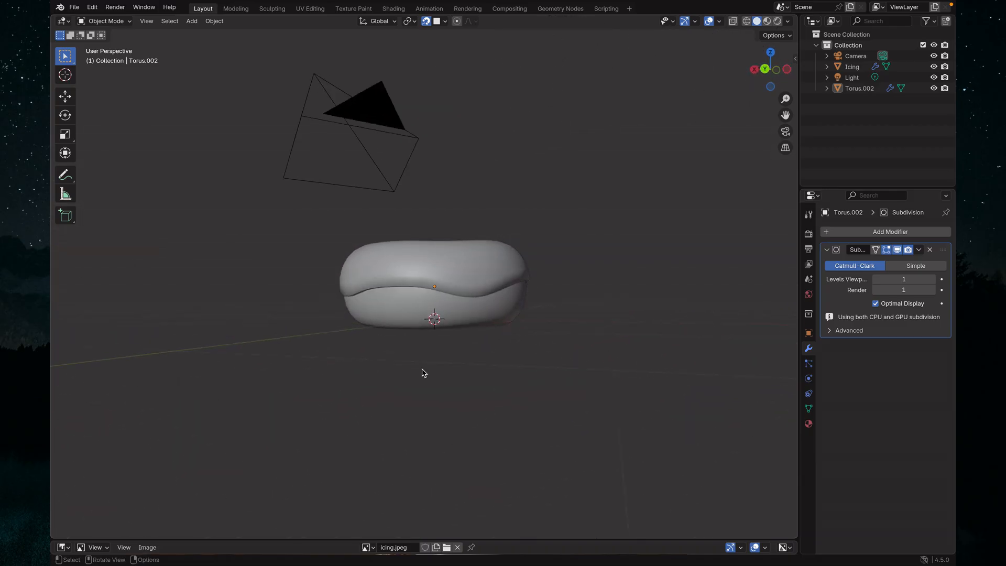
middle_click_drag(422, 373, 539, 364)
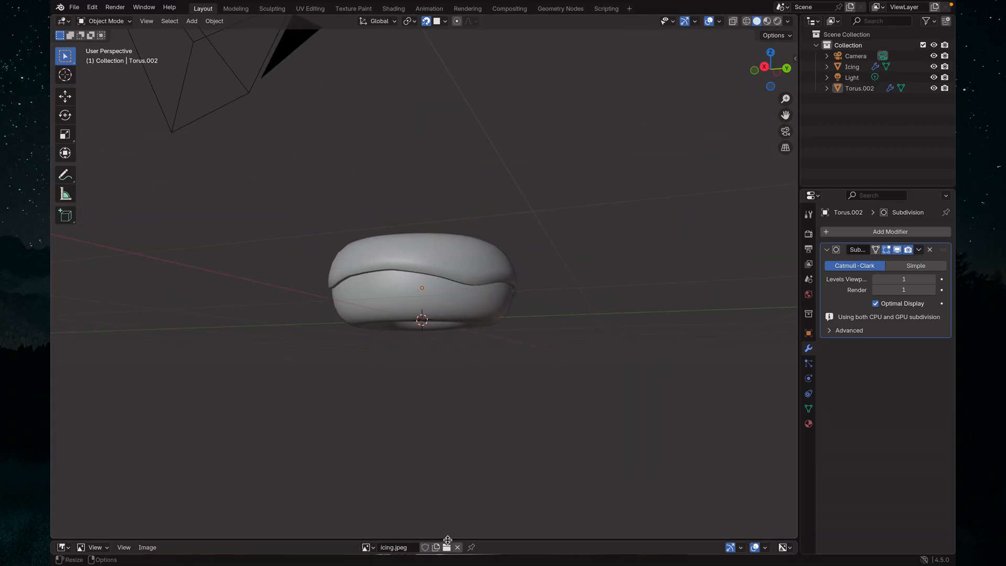
left_click_drag(449, 539, 489, 483)
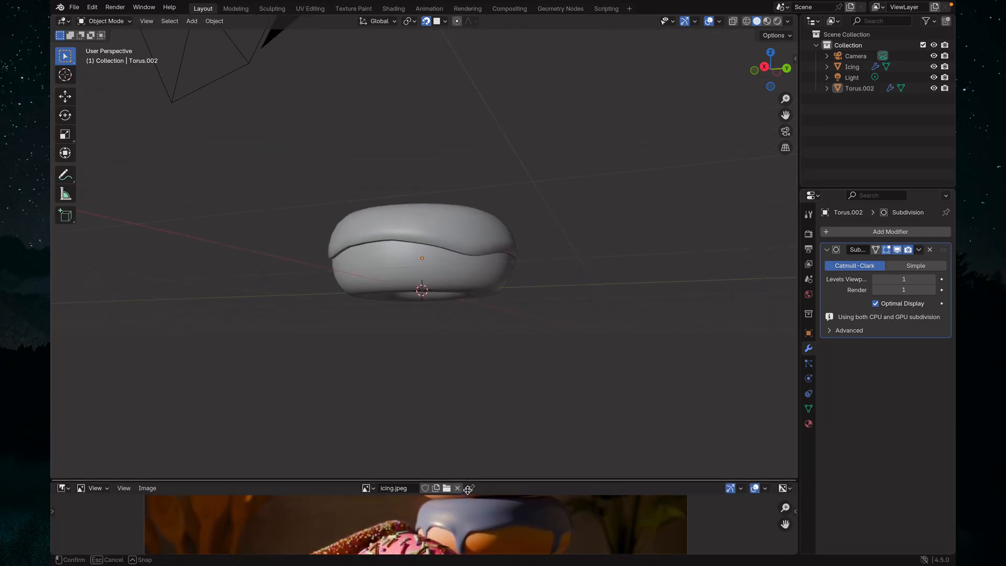
Examine the icing's lower rim up close, checking its thickness and how sharply its edge meets the doughnut body.
middle_click_drag(503, 312, 532, 354)
scroll(420, 319, "up", 5)
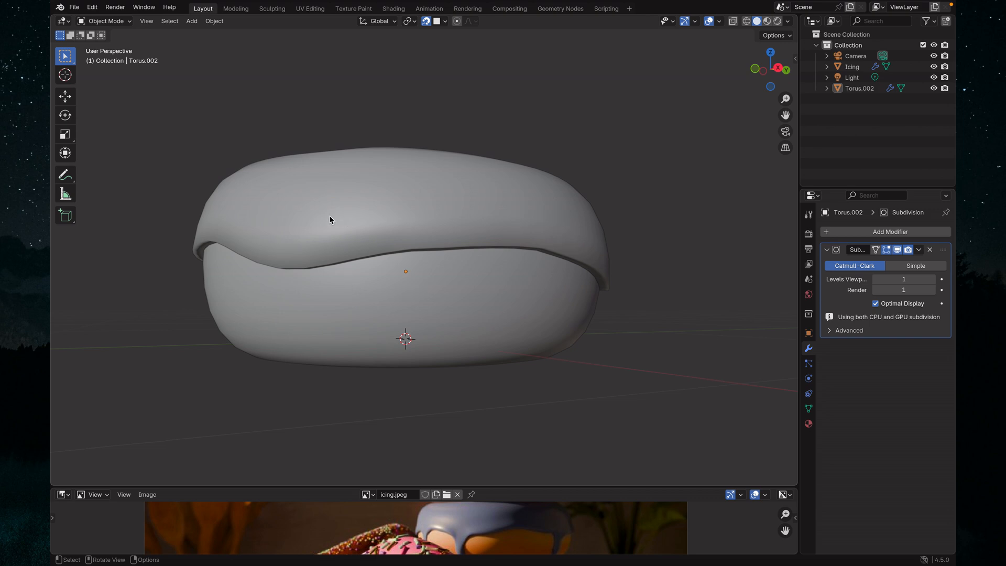
scroll(293, 219, "up", 3)
middle_click_drag(412, 245, 353, 262)
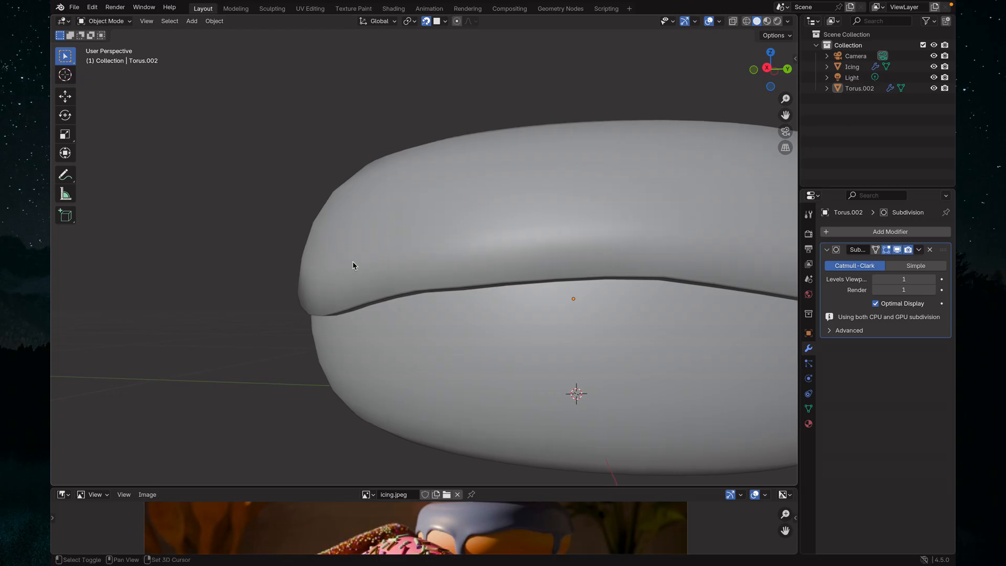
scroll(353, 261, "up", 3)
mouse_move(255, 316)
middle_mouse_down()
mouse_move(263, 294)
mouse_move(246, 310)
middle_mouse_up()
scroll(246, 310, "up", 2)
mouse_move(118, 320)
middle_mouse_down()
mouse_move(156, 318)
mouse_move(132, 313)
middle_mouse_up()
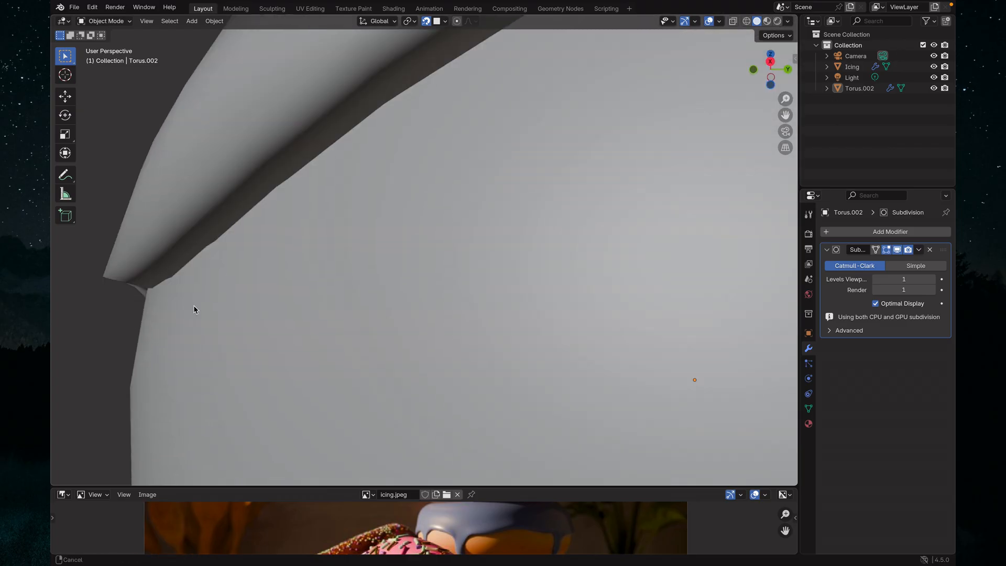
middle_click_drag(194, 309, 400, 335)
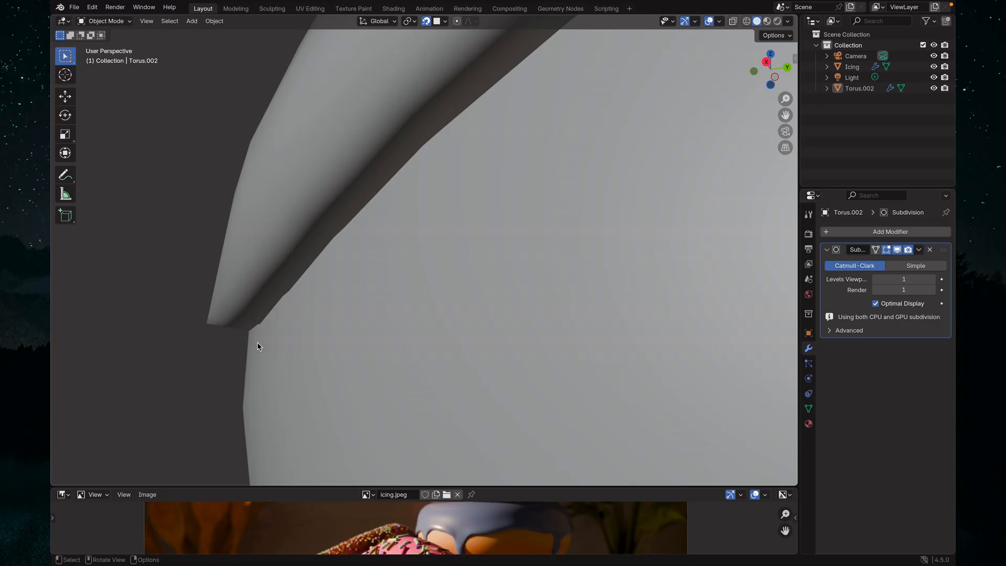
Try adding a second Subdivision Surface modifier to the doughnut body Torus.002, then undo it.
left_click(827, 250)
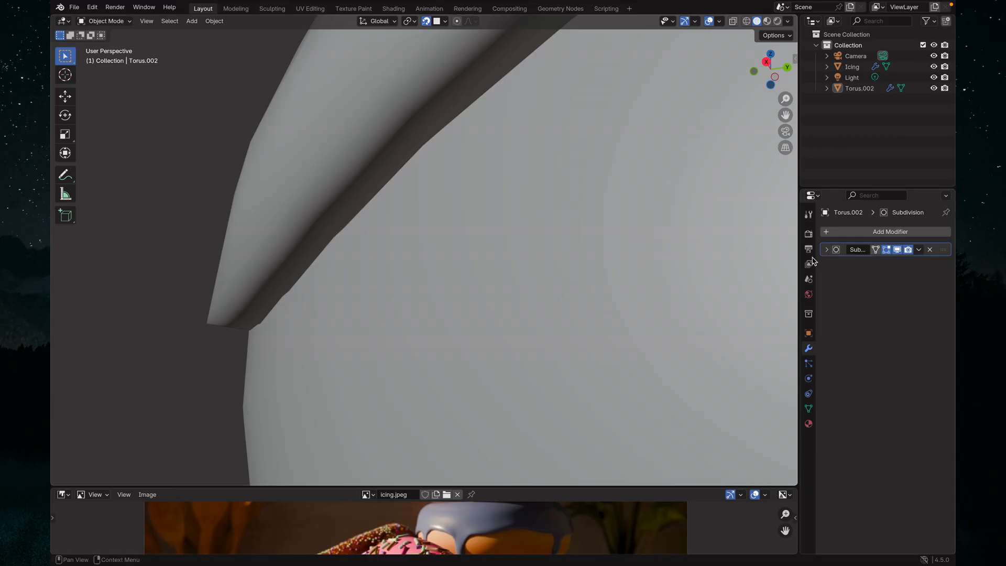
left_click(899, 234)
mouse_move(898, 231)
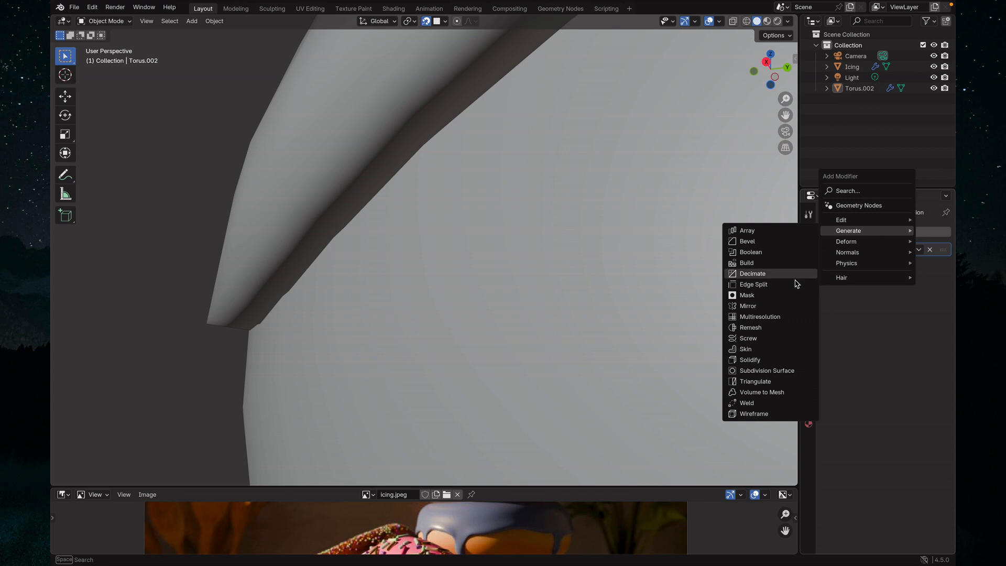
left_click(767, 370)
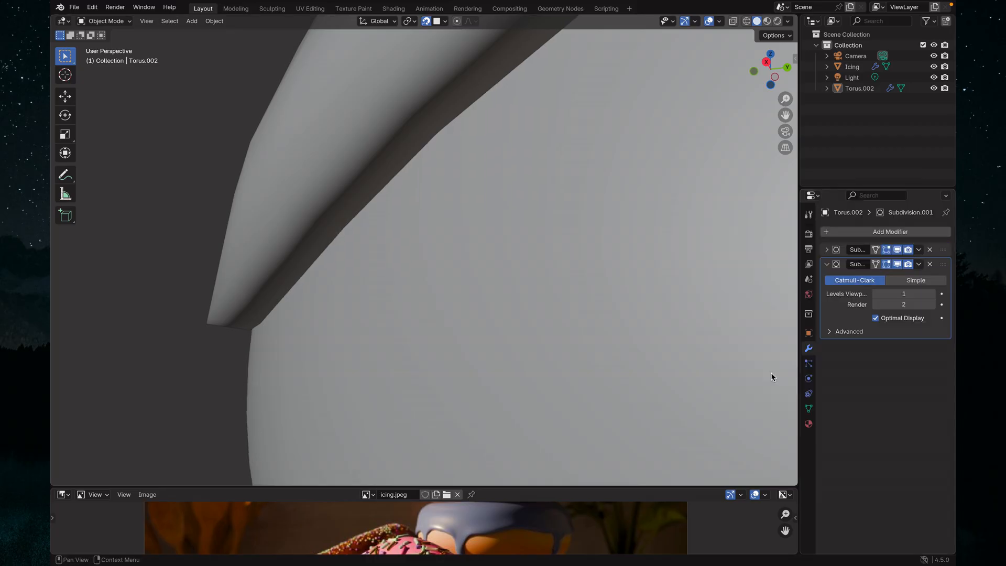
key("ctrl+z")
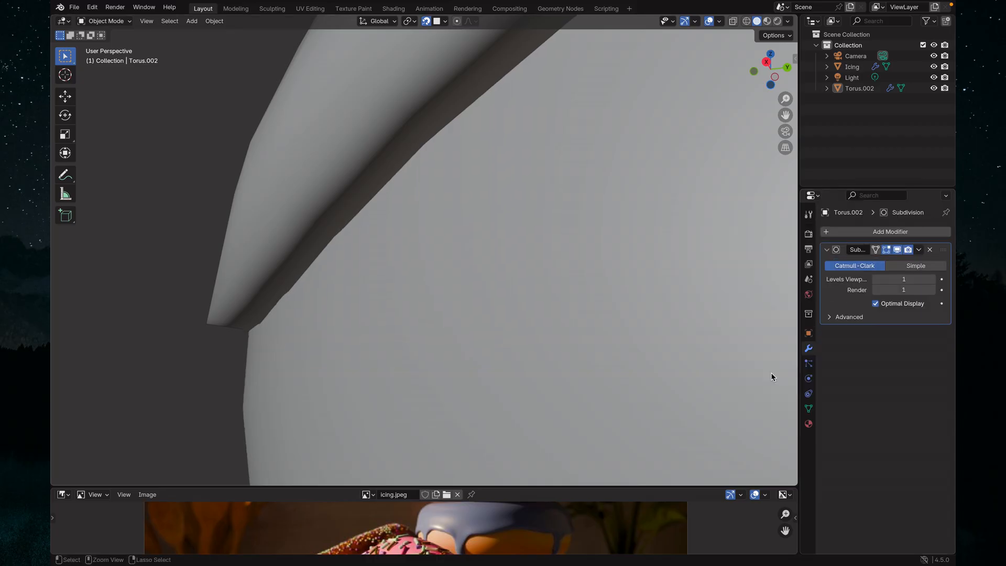
Add a Subdivision Surface modifier to the Icing object, after its Solidify modifier.
left_click(852, 67)
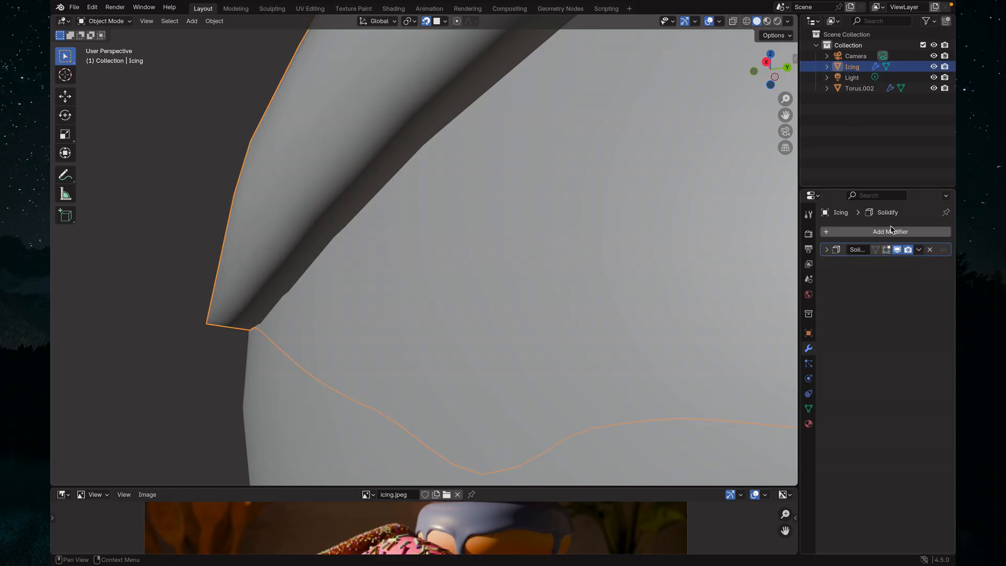
left_click(890, 232)
mouse_move(890, 233)
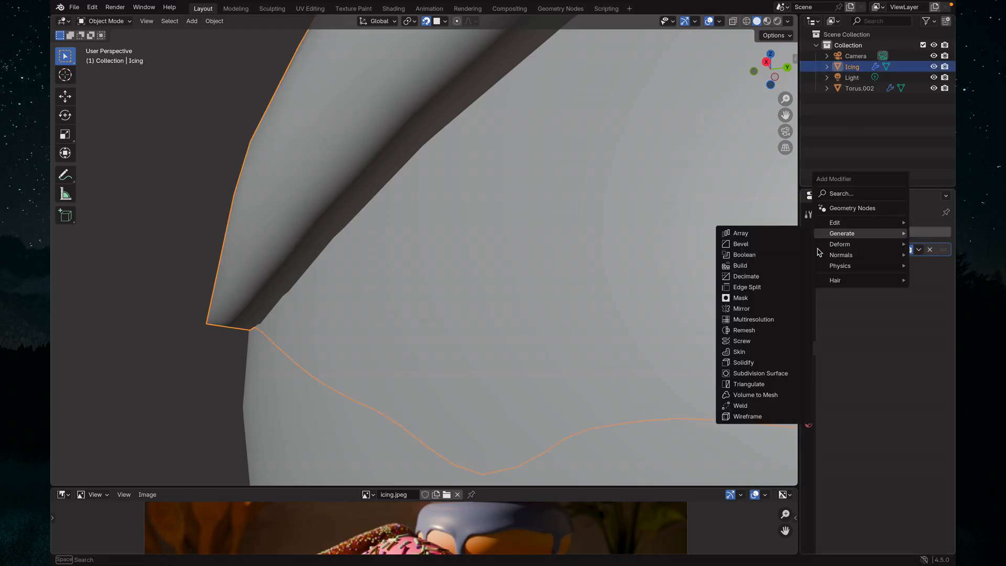
left_click(756, 373)
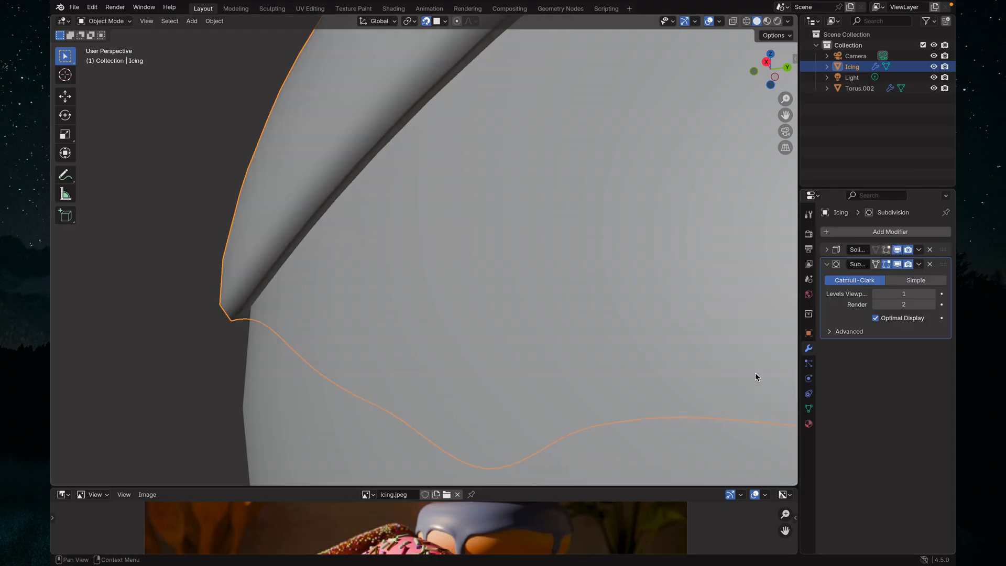
scroll(312, 329, "up", 2)
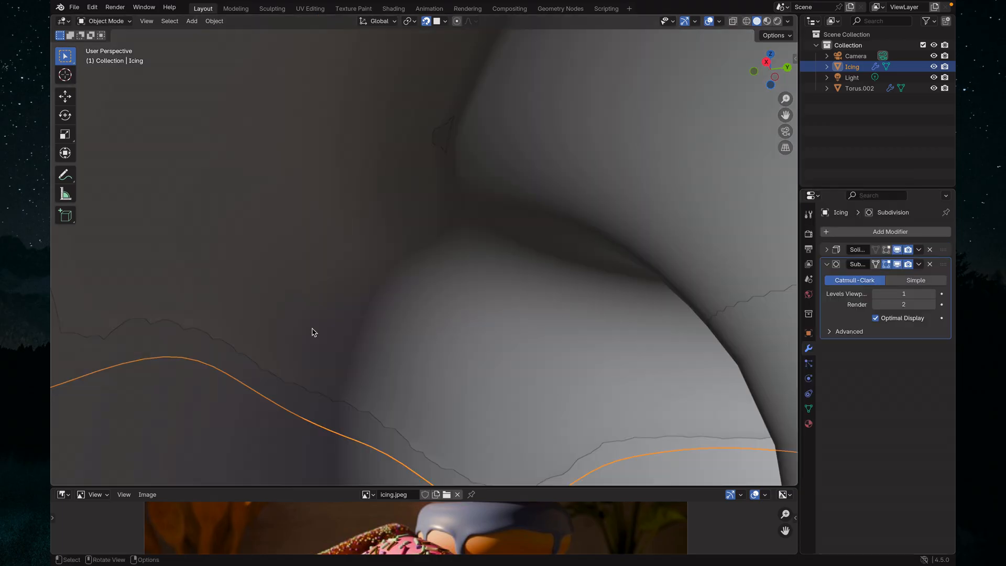
scroll(312, 328, "down", 2)
scroll(312, 328, "up", 1)
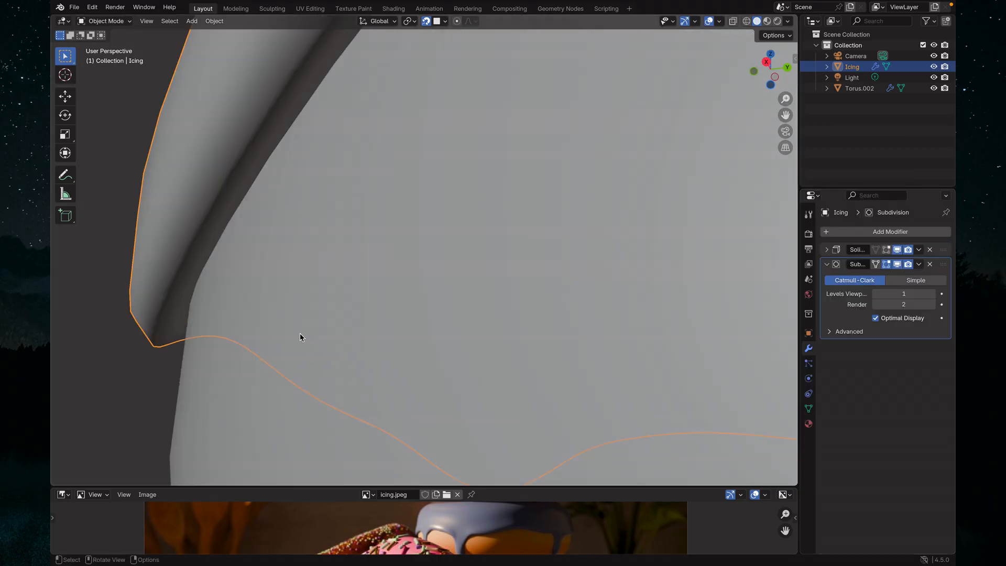
Clear the selection and set the inner crease in the Edge Data of the icing's Solidify modifier to 1.000.
left_click(136, 378)
middle_click_drag(250, 366, 293, 348)
scroll(374, 352, "up", 1)
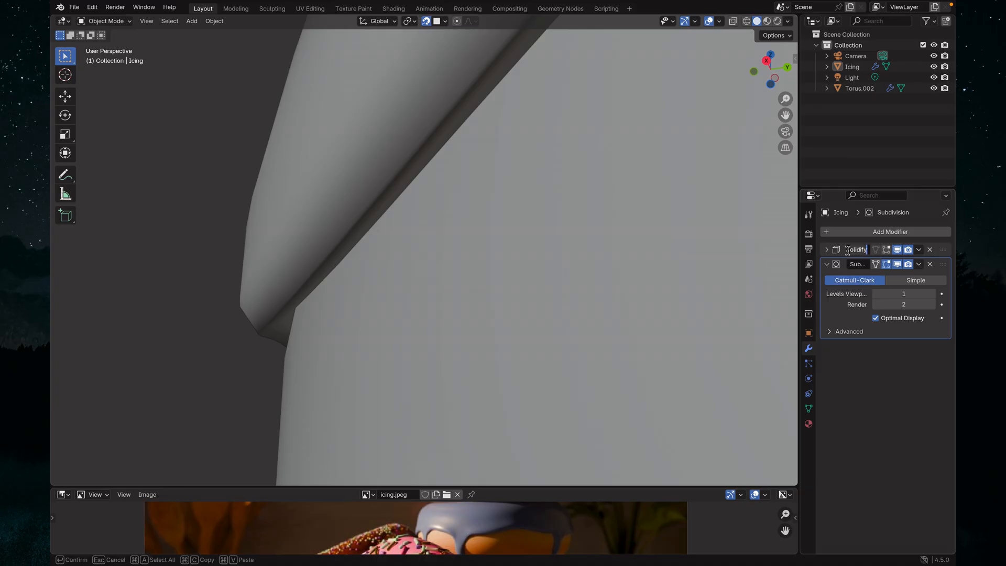
left_click(827, 250)
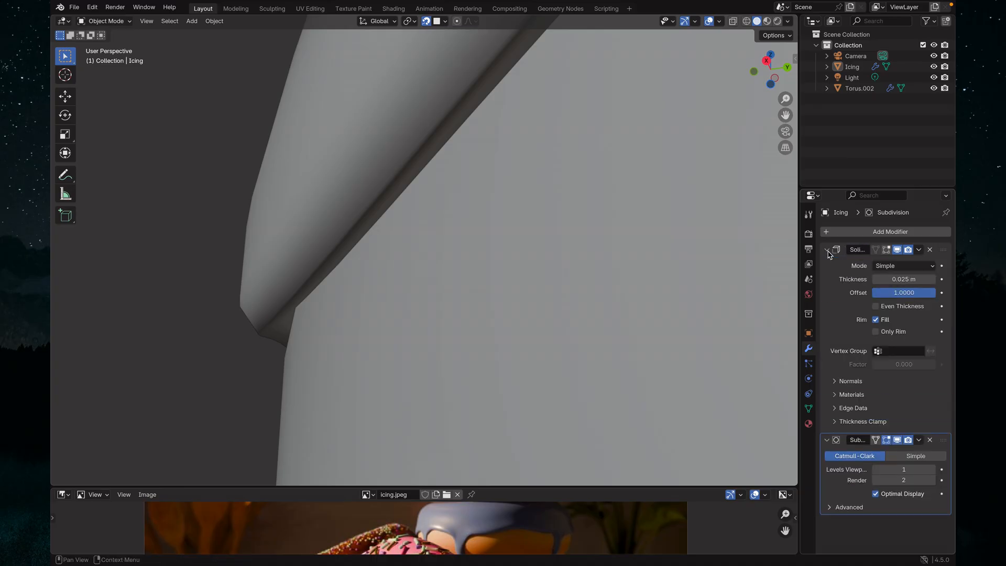
left_click(835, 410)
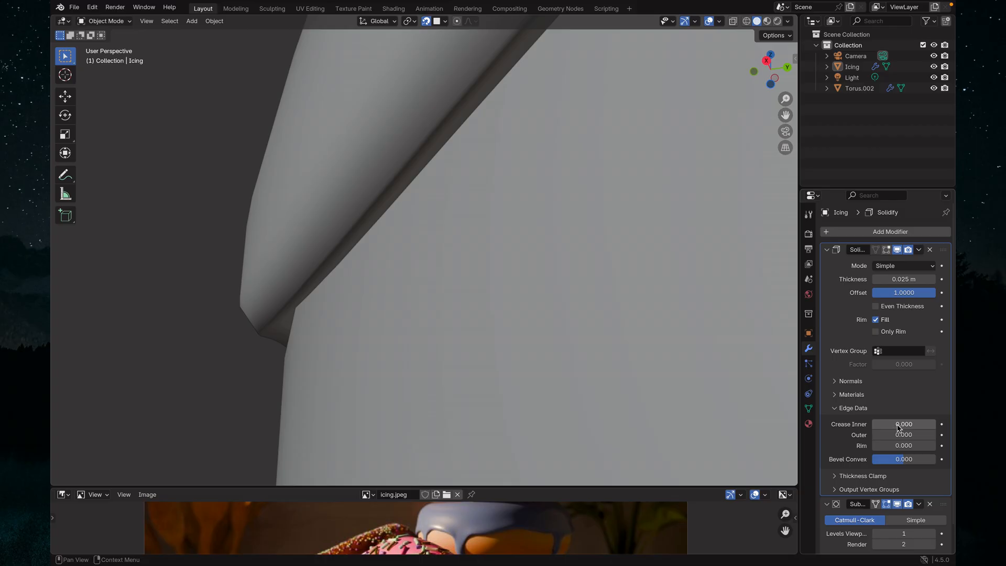
left_click_drag(898, 427, 938, 427)
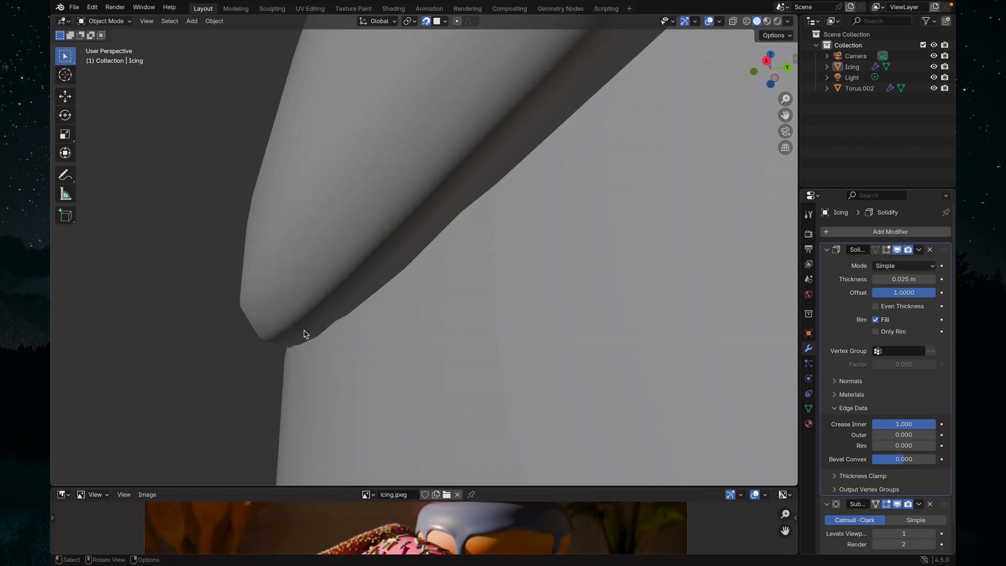
Examine the icing's rim around the whole doughnut, checking how its creased edge meets the body.
scroll(519, 360, "down", 5)
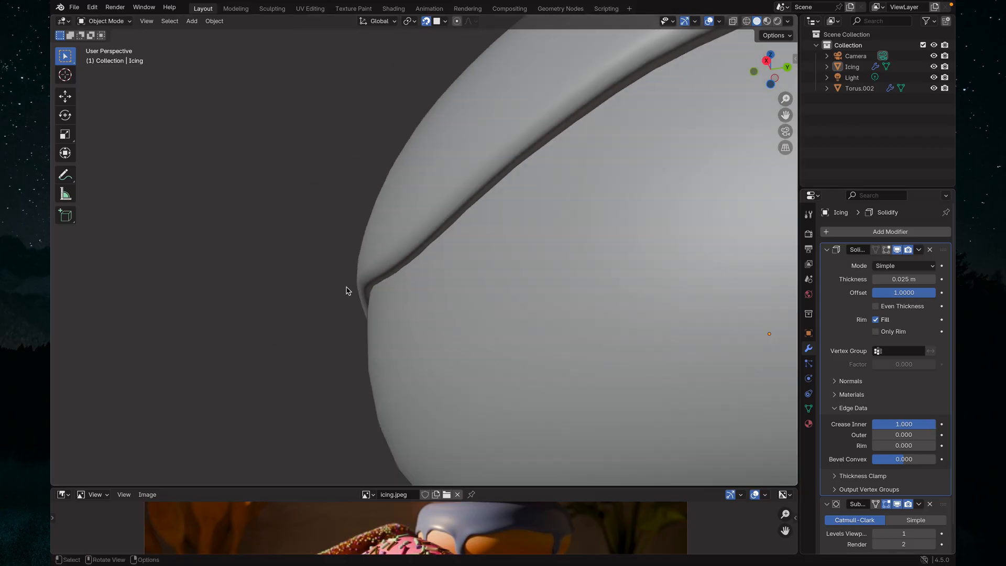
middle_click_drag(349, 288, 306, 293)
scroll(370, 313, "down", 4)
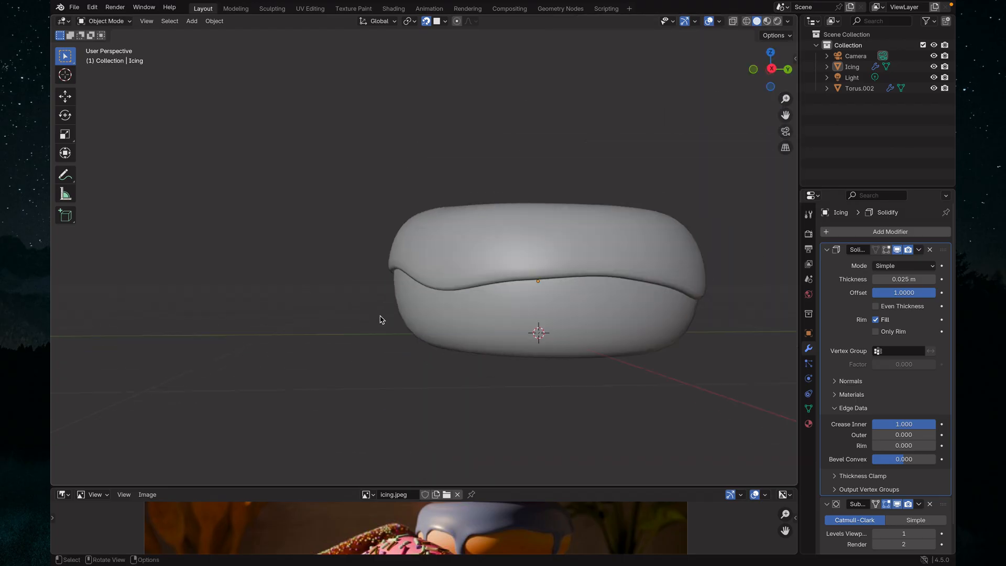
middle_click_drag(379, 315, 402, 333)
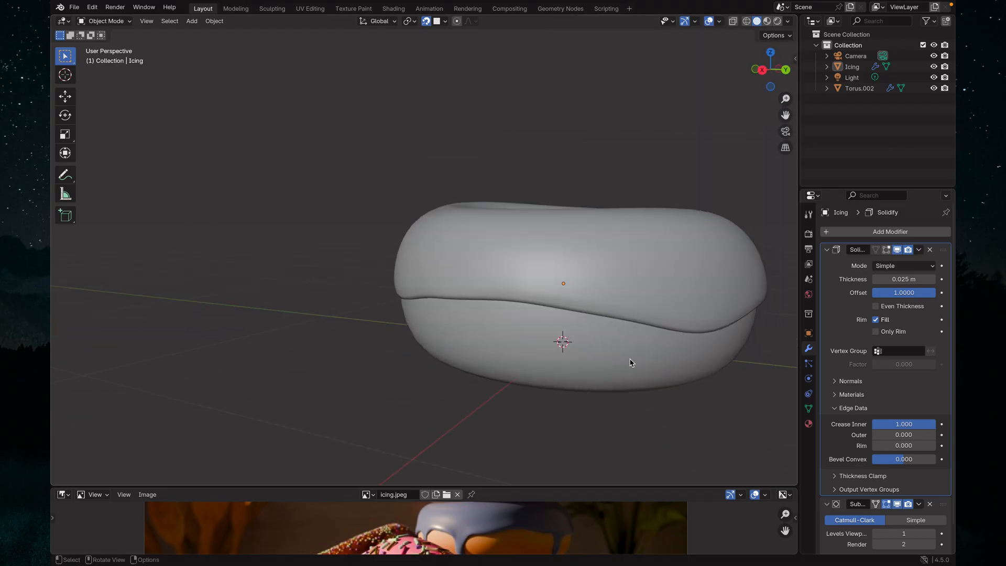
middle_click_drag(633, 362, 432, 337)
middle_click_drag(534, 361, 508, 366)
scroll(431, 357, "down", 5)
middle_click_drag(429, 358, 462, 297)
scroll(461, 296, "up", 3)
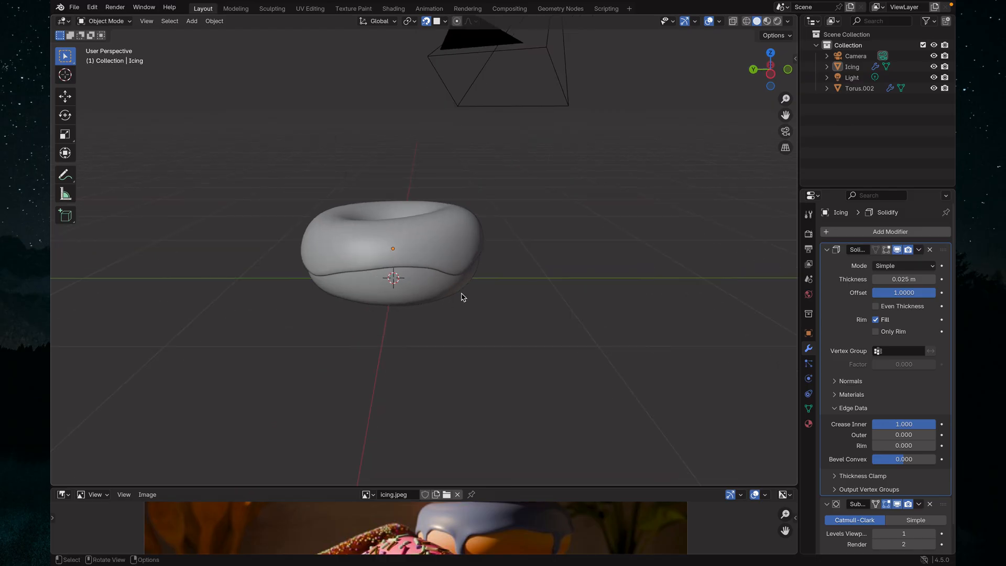
middle_click_drag(516, 321, 474, 398)
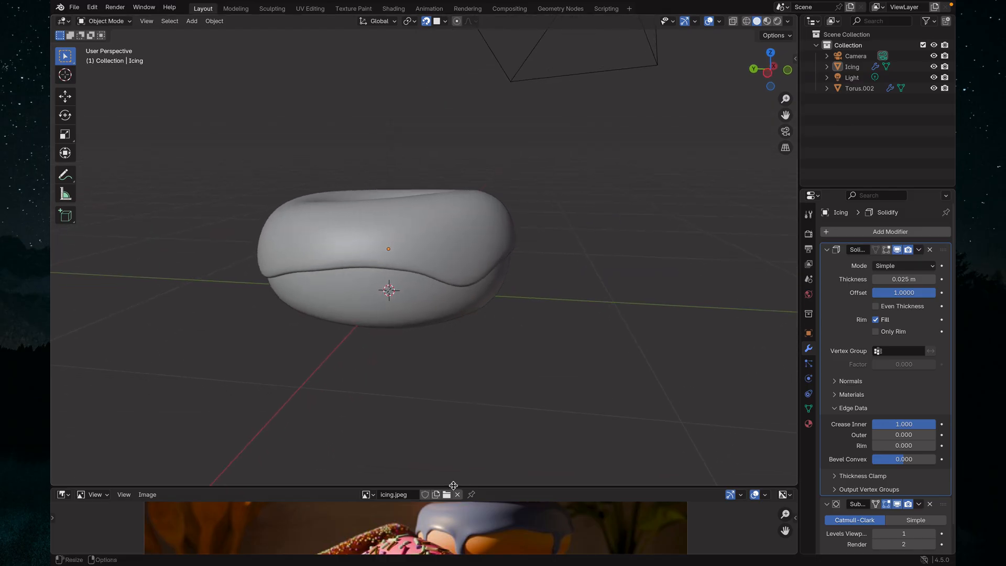
Examine the icing drips on the stacked doughnuts in an enlarged icing.jpeg reference, and shrink the image area again.
left_click_drag(452, 486, 492, 179)
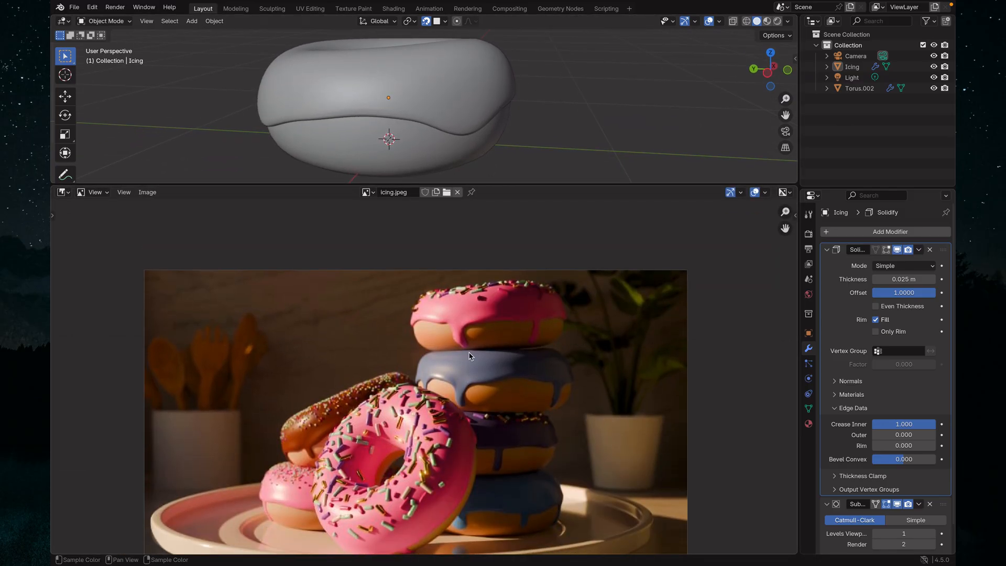
scroll(476, 360, "up", 2)
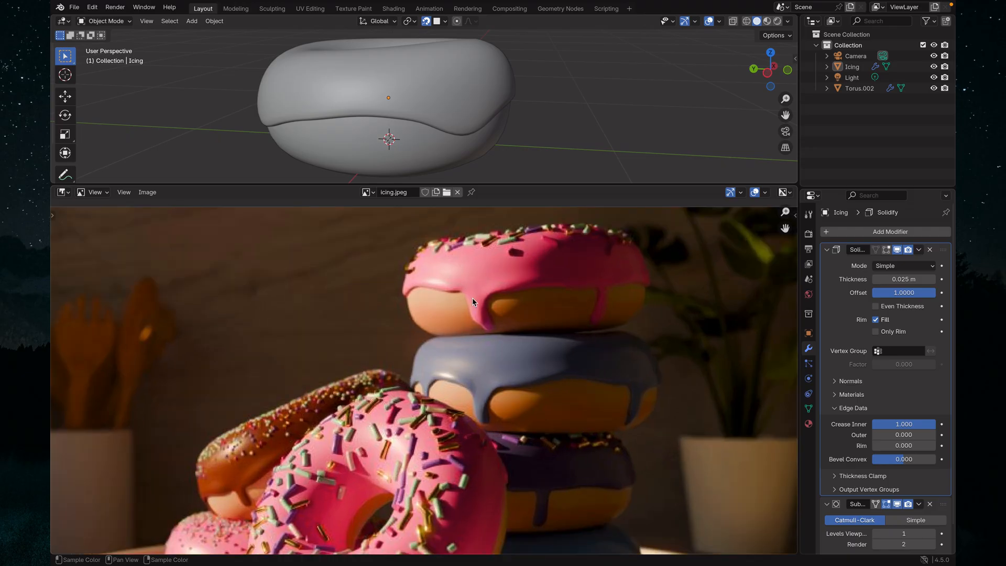
scroll(482, 320, "up", 2)
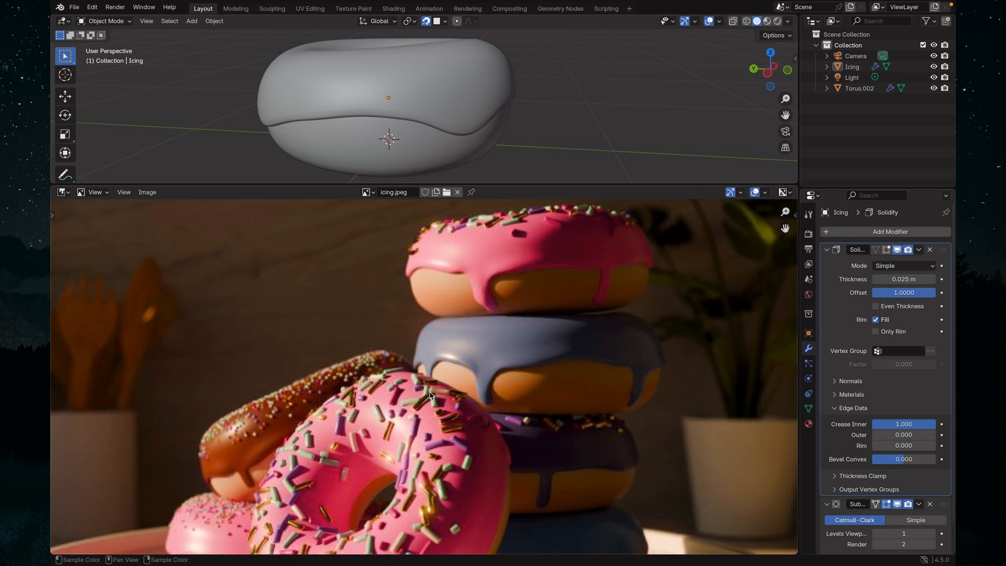
left_click_drag(492, 184, 501, 539)
Select the Icing object and enter Edit Mode with edge selection, facing a low dip in its rim.
middle_click_drag(501, 365, 501, 306)
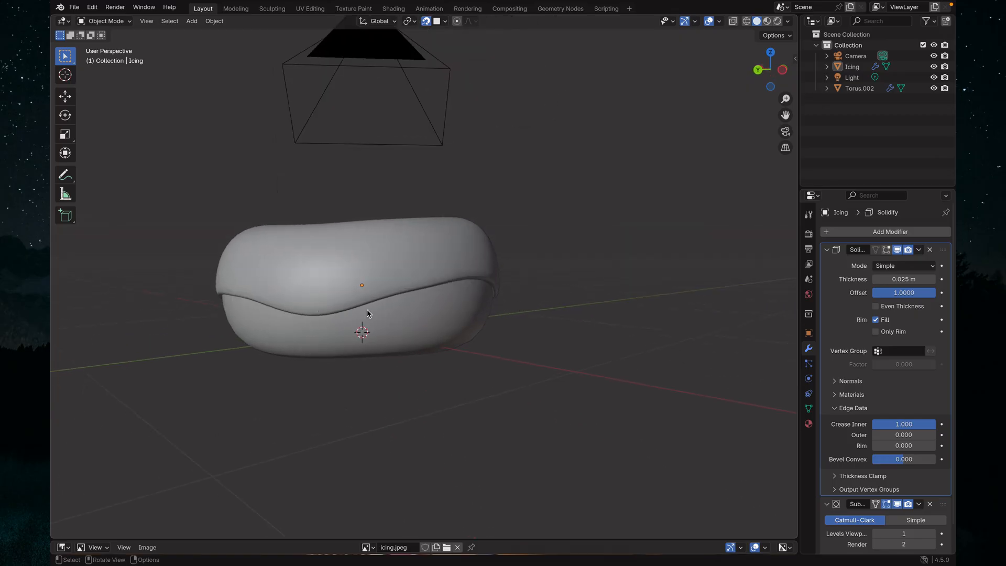
mouse_move(367, 313)
middle_mouse_down()
mouse_move(288, 309)
mouse_move(401, 313)
mouse_move(386, 313)
middle_mouse_up()
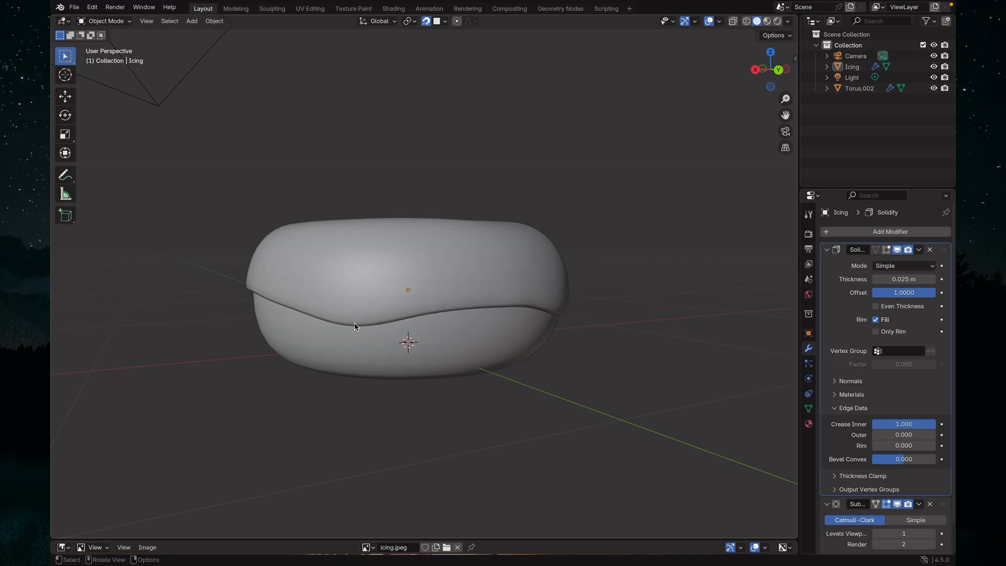
middle_click_drag(359, 307, 413, 324)
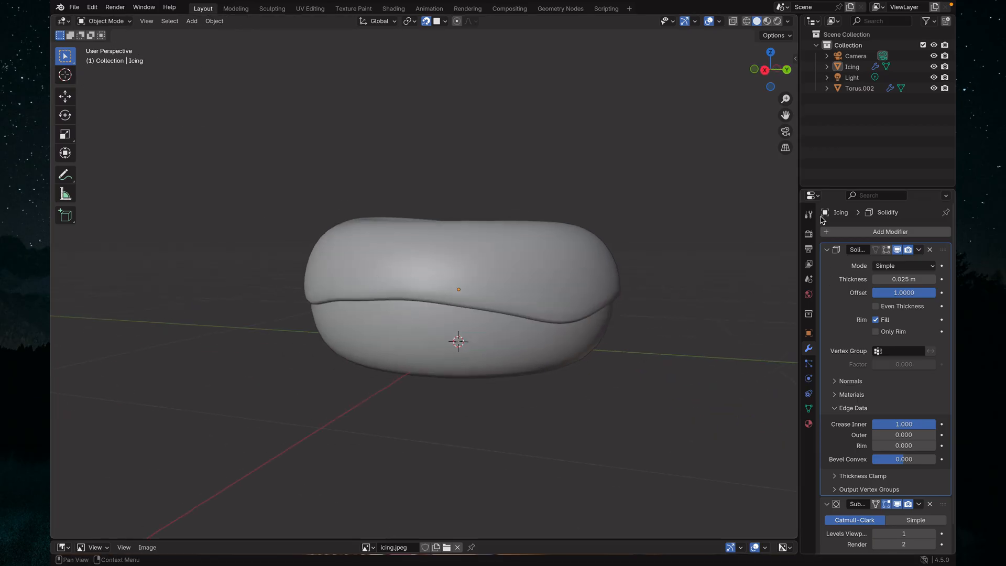
left_click(859, 66)
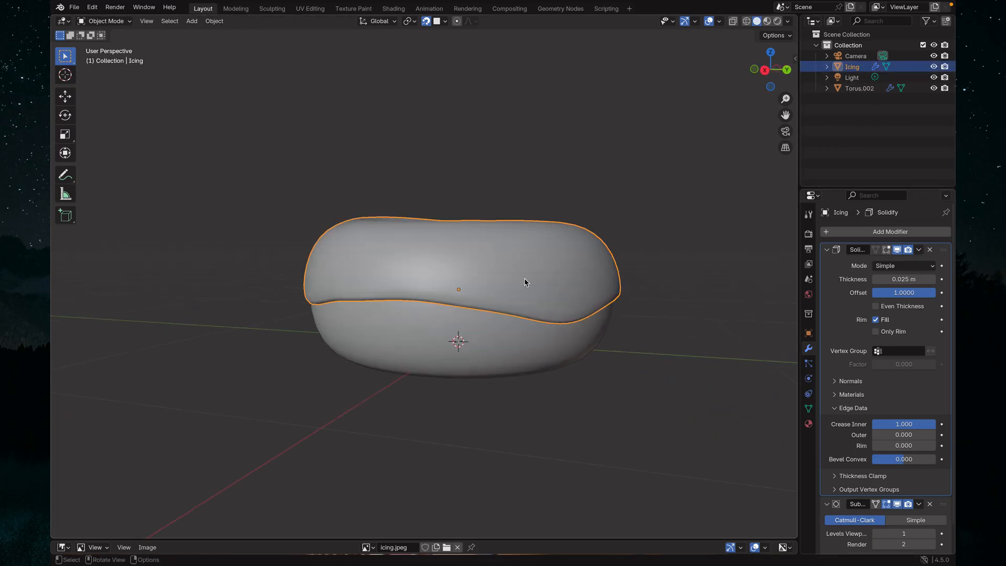
left_click(105, 21)
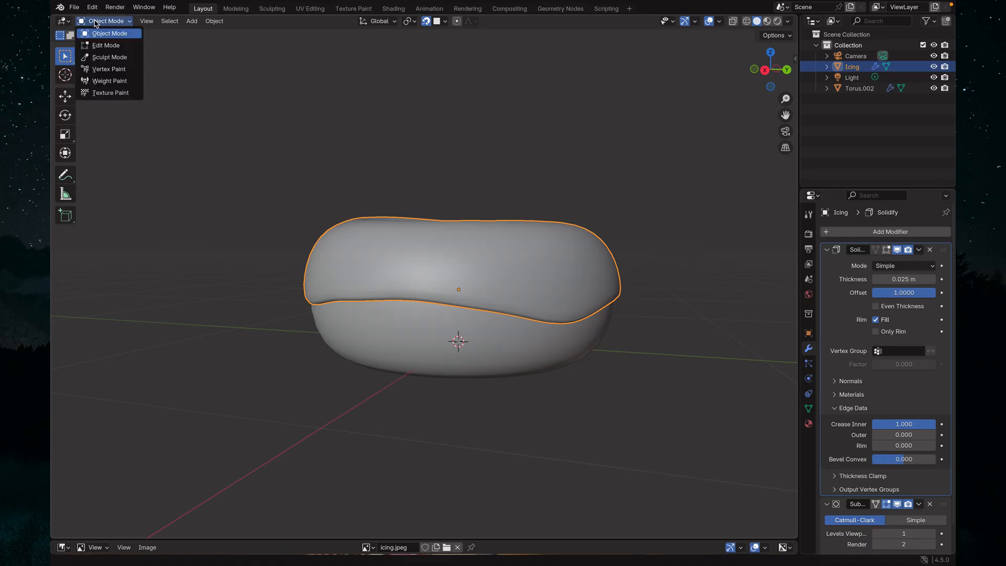
left_click(114, 46)
middle_click_drag(686, 278, 637, 271)
scroll(348, 267, "up", 4)
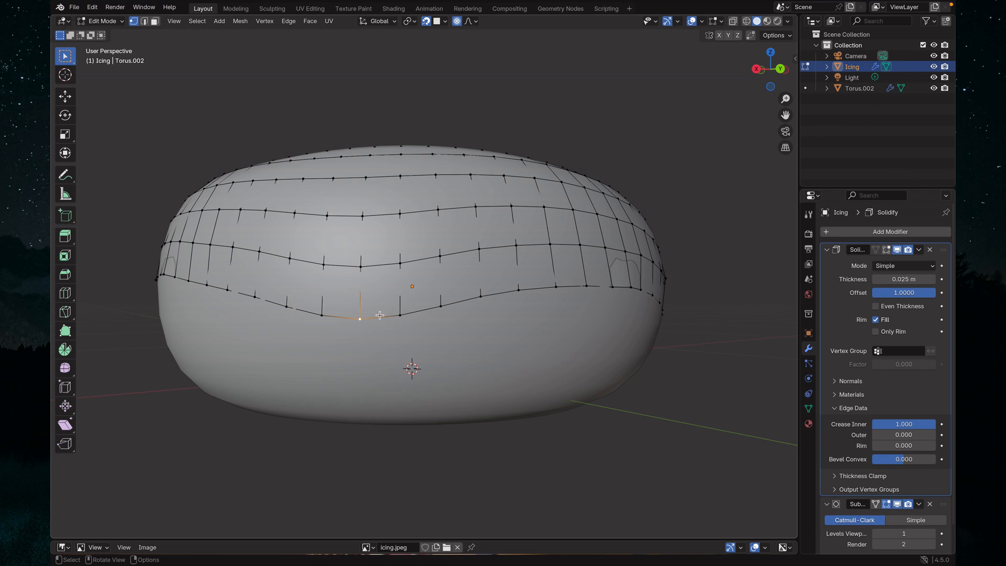
middle_click_drag(301, 368, 313, 366)
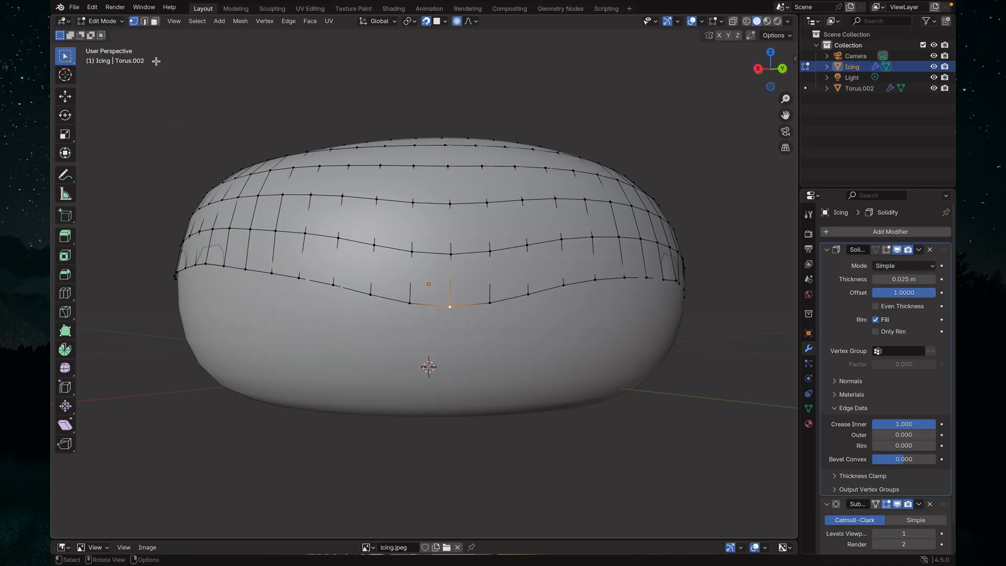
left_click(145, 23)
Extrude the edge at the rim's lowest dip three times to form a drip, about 0.037, 0.032 and 0.034 m down.
key("g")
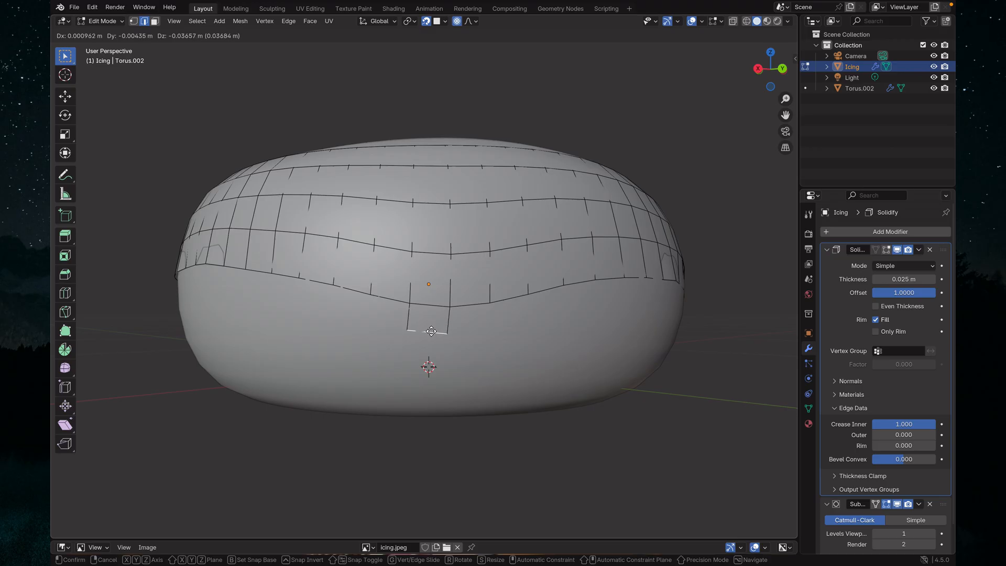
left_click(430, 330)
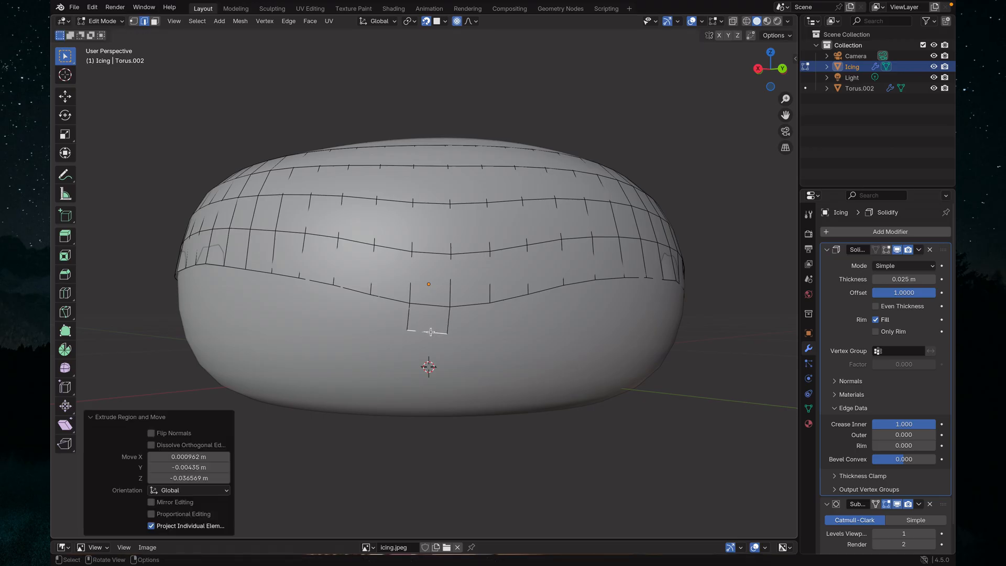
key("g")
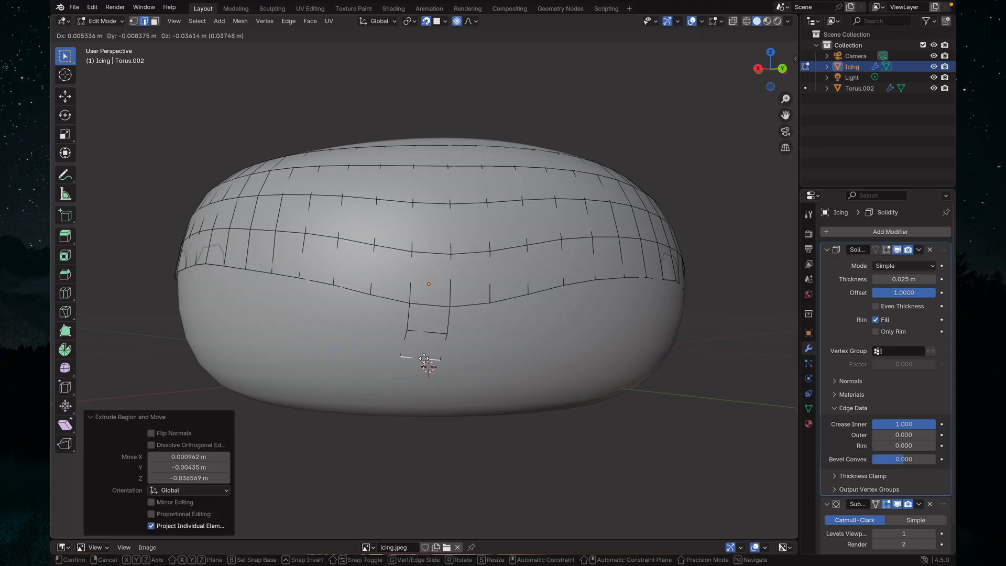
left_click(424, 355)
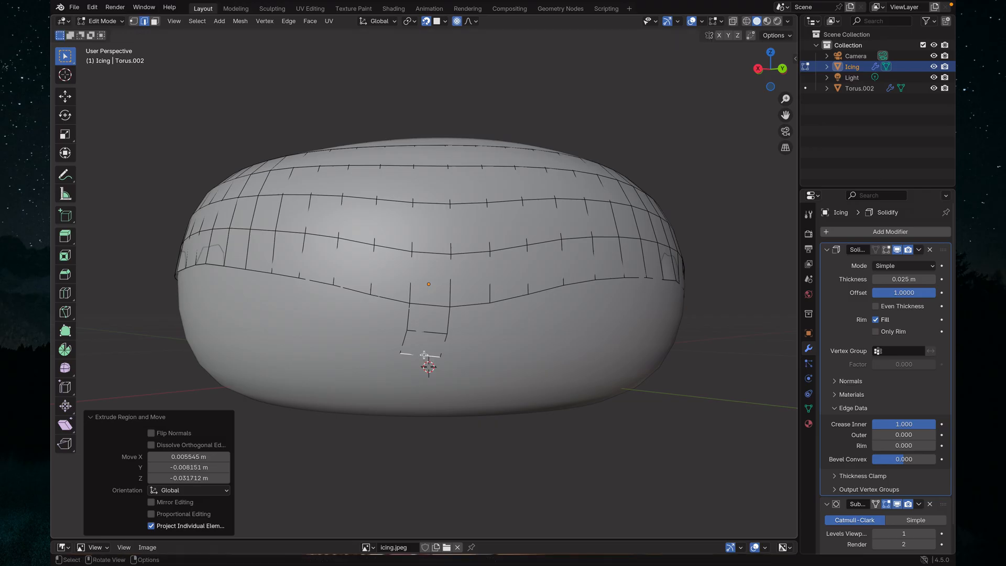
key("e")
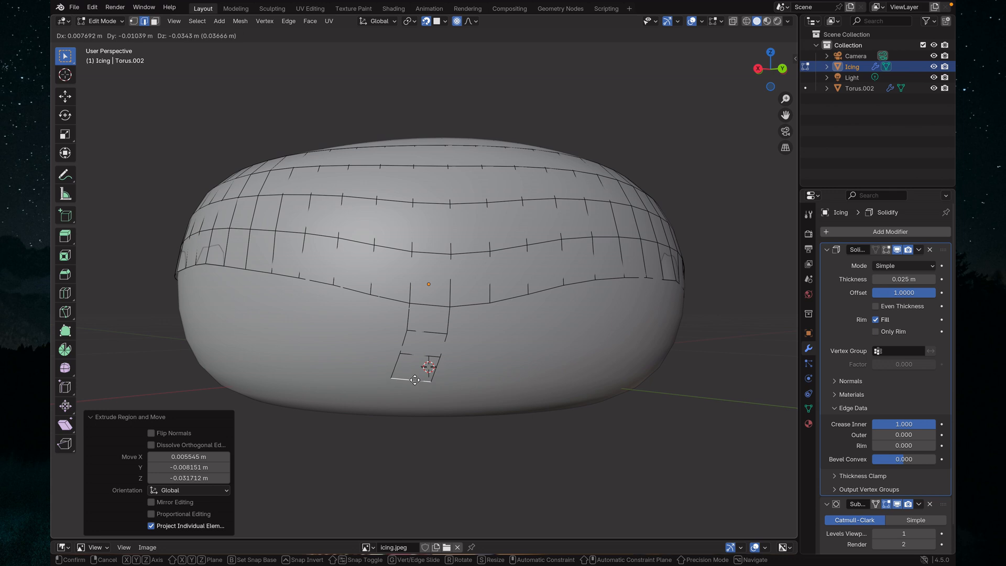
left_click(414, 380)
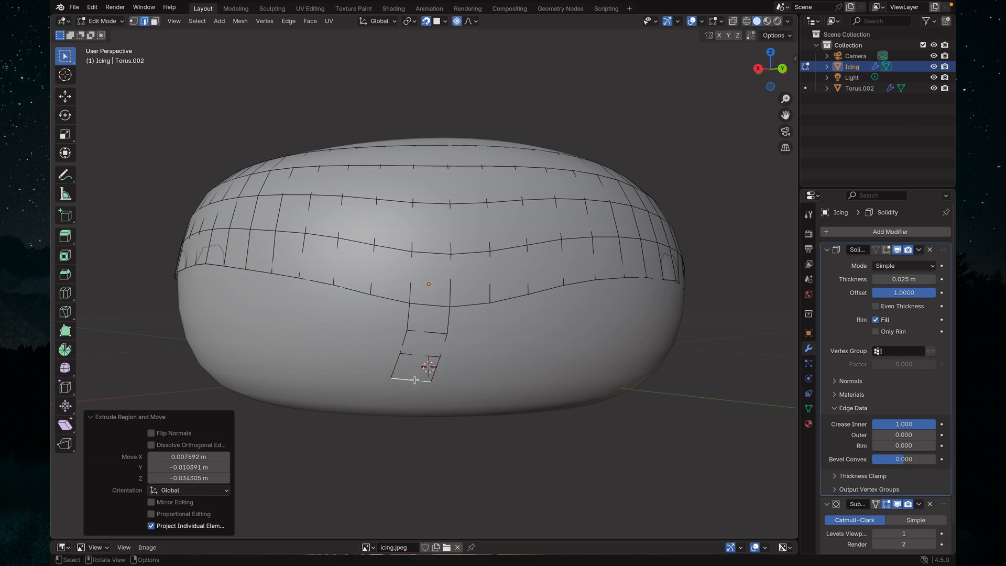
Switch to Object Mode and examine the smoothed shape of the new icing drip.
left_click(101, 21)
left_click(105, 34)
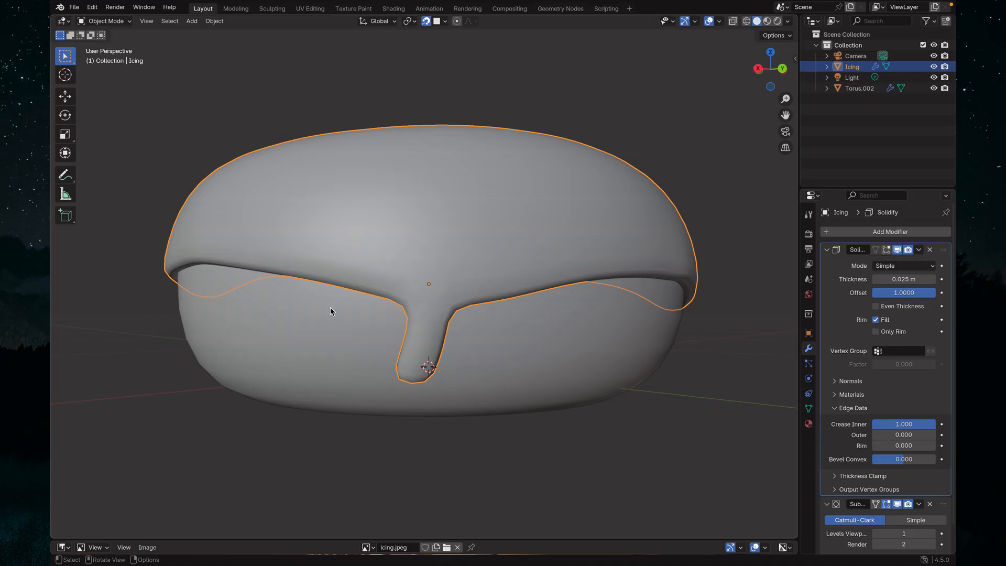
middle_click_drag(331, 308, 319, 352)
Return to Edit Mode and extrude the drip's end edge again, about 0.04 m down and -0.028 m in Y, following the doughnut's underside.
left_click(101, 22)
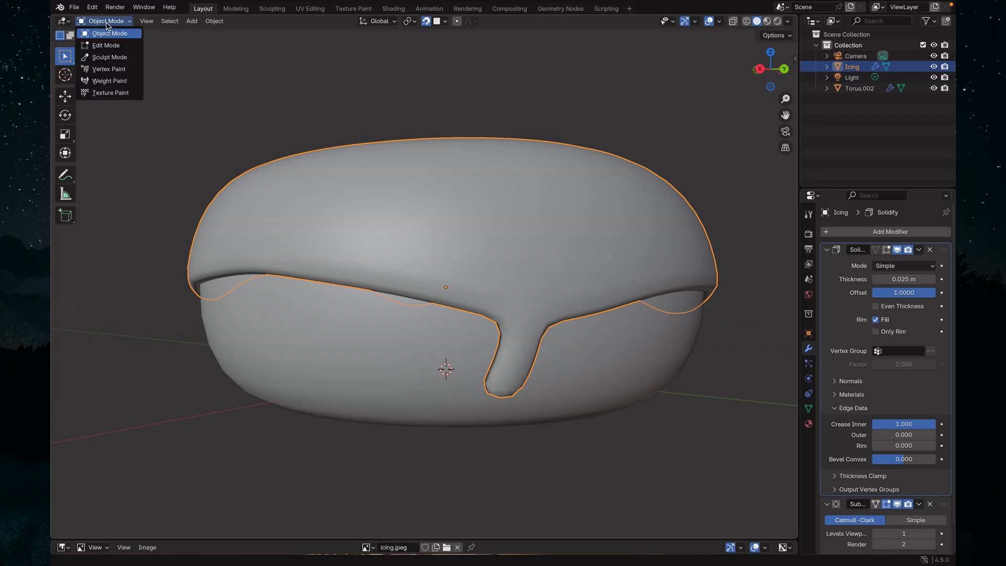
left_click(112, 46)
middle_click_drag(584, 329, 556, 307)
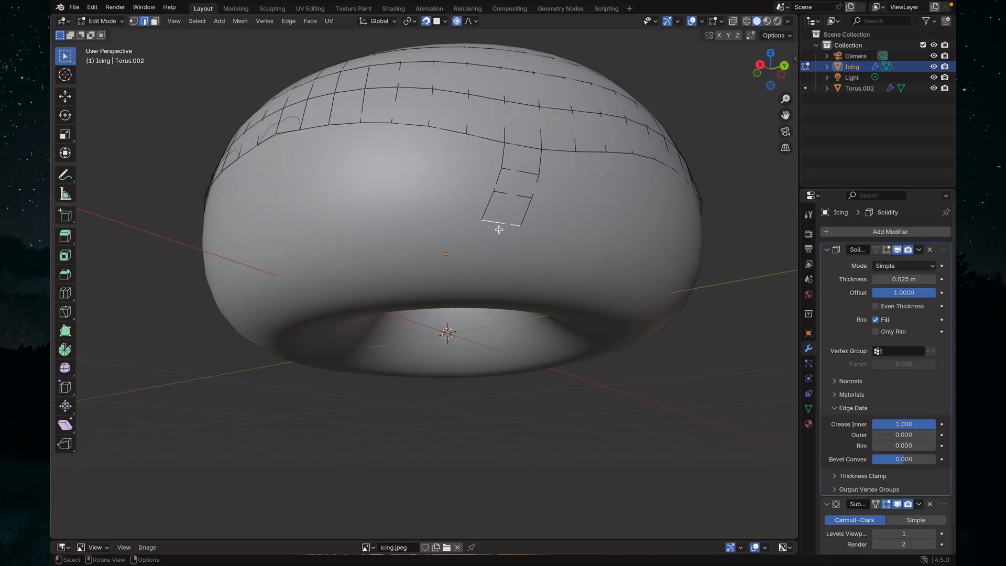
key("g")
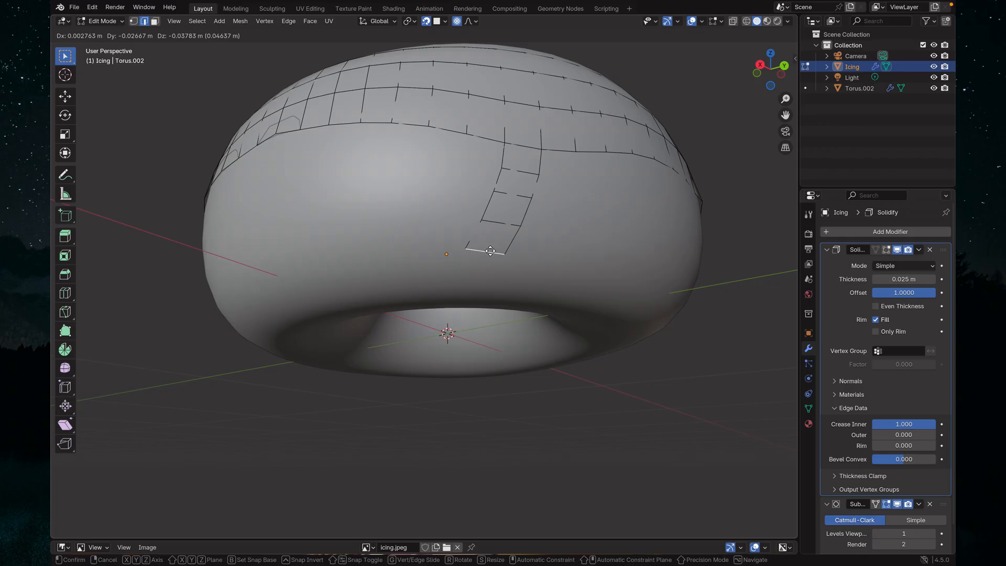
left_click(489, 251)
mouse_move(403, 247)
middle_mouse_down()
mouse_move(325, 245)
mouse_move(429, 248)
mouse_move(375, 244)
mouse_move(401, 237)
middle_mouse_up()
middle_click_drag(284, 208, 387, 232)
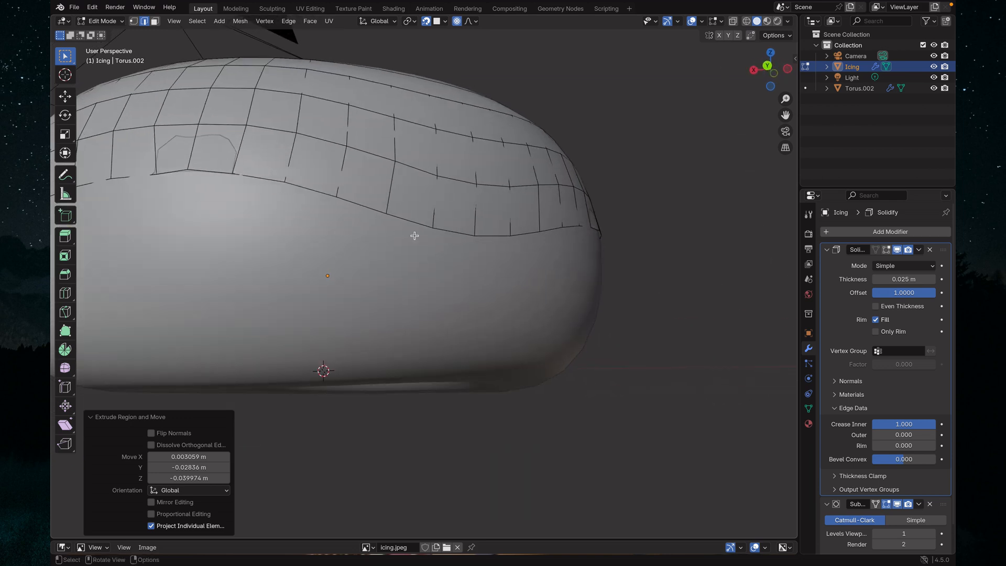
Extrude the edge at the icing rim's next low dip three times to form a drip, the first two about 0.042 and 0.033 m down.
left_click(446, 231)
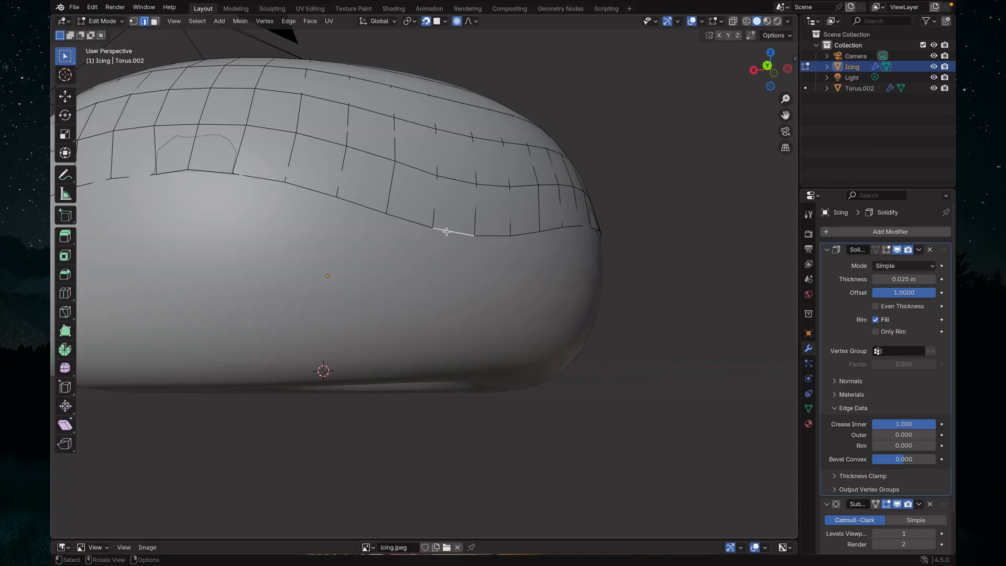
key("g")
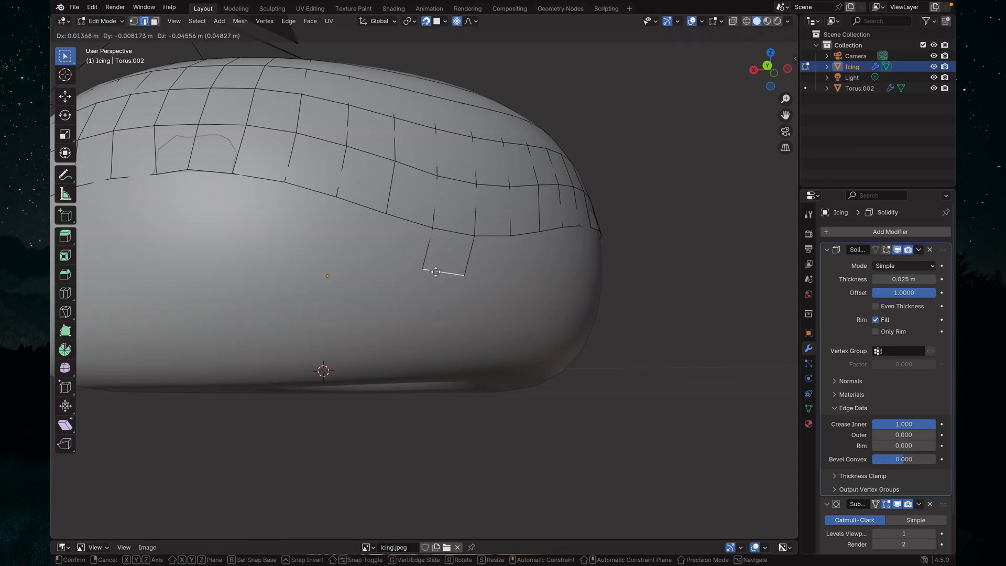
left_click(433, 269)
middle_click_drag(497, 271, 500, 261)
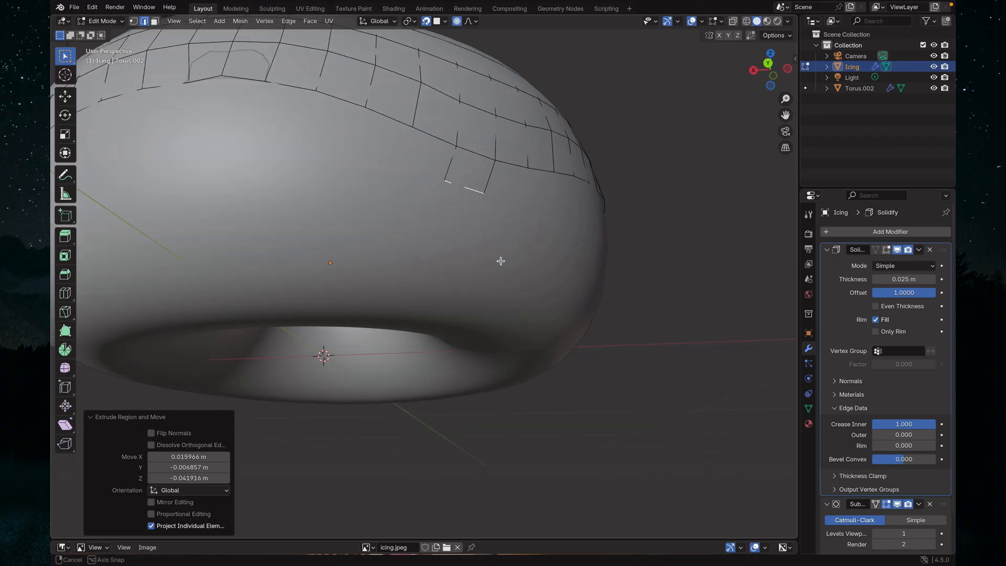
key("e")
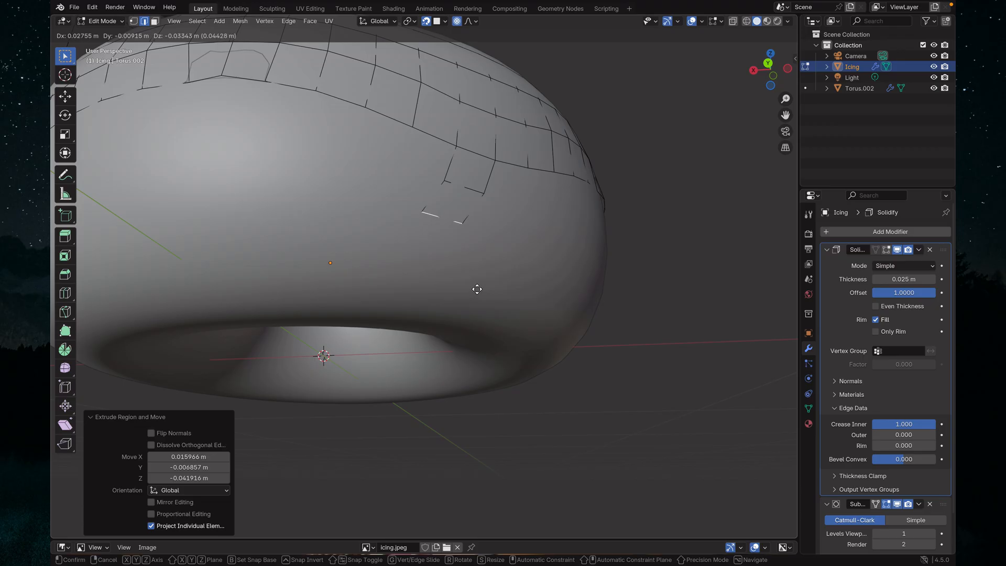
left_click(476, 289)
key("e")
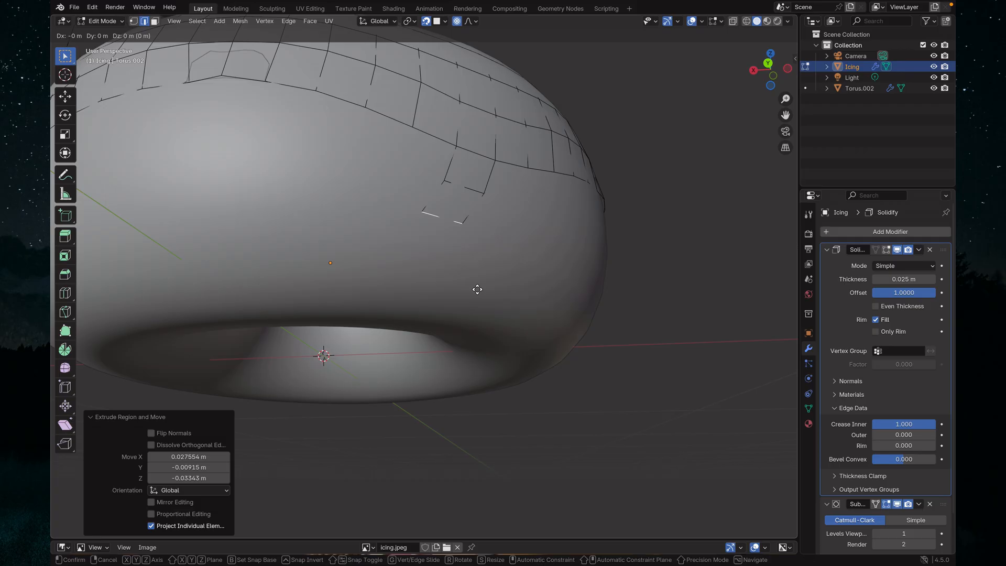
left_click(454, 316)
Form a third drip by extruding the edge at another low dip in the rim three times, about 0.043, 0.044 and 0.036 m down.
middle_click_drag(602, 293, 455, 276)
left_click(398, 241)
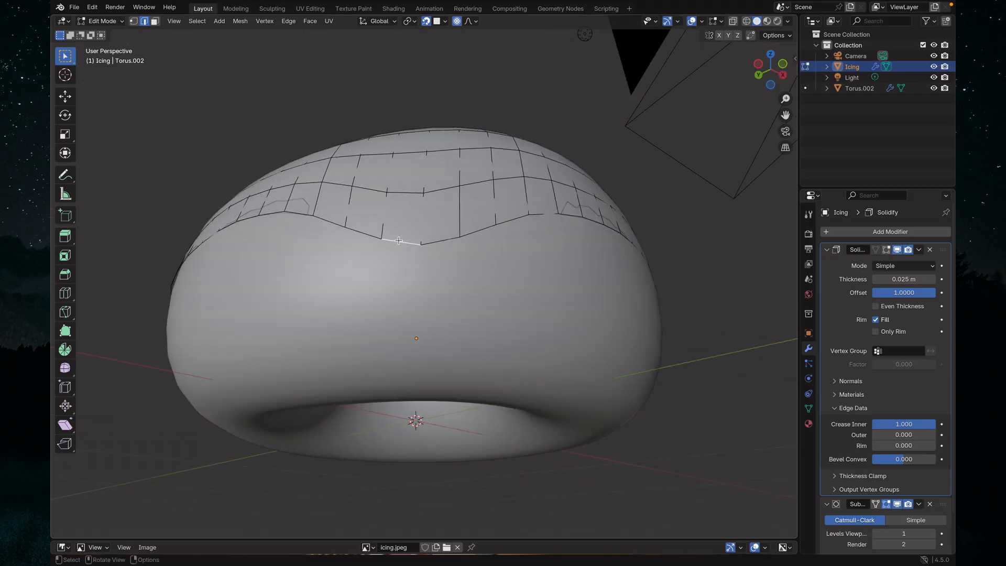
key("e")
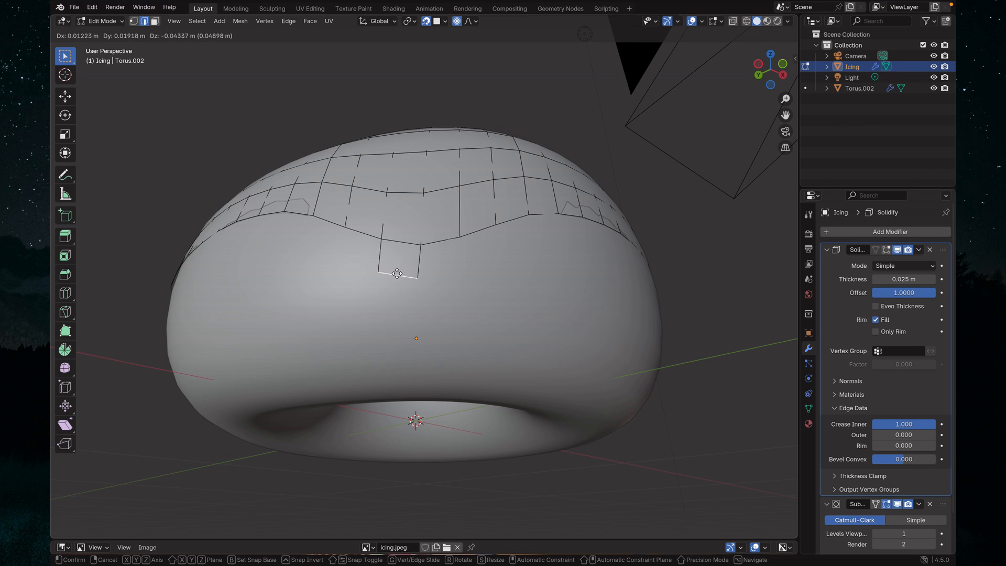
left_click(397, 273)
key("e")
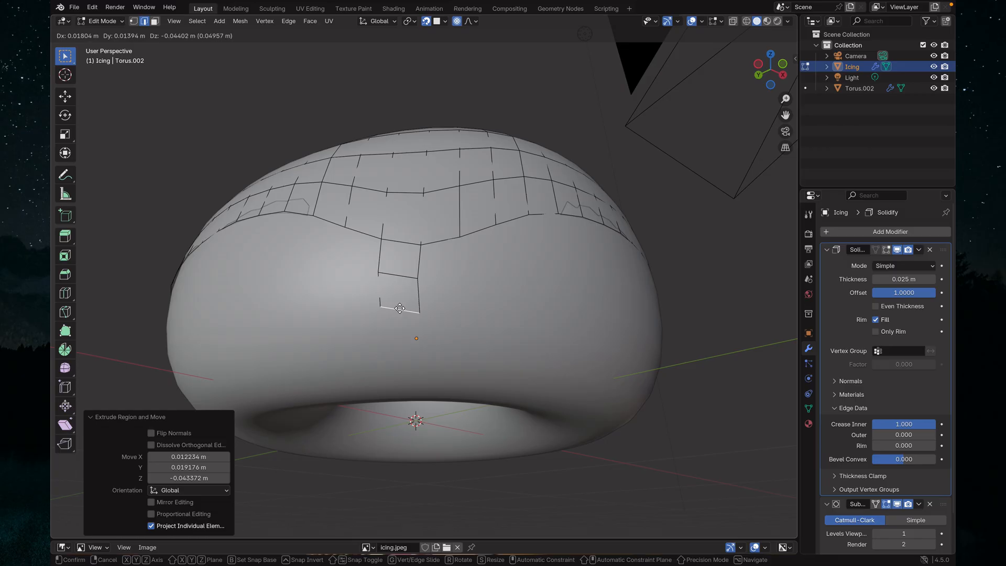
left_click(391, 308)
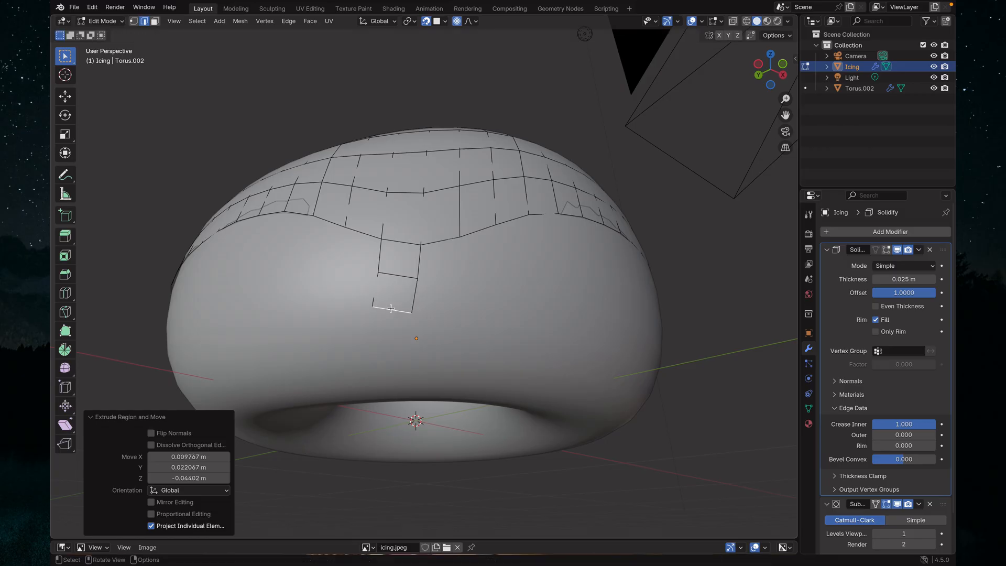
scroll(439, 311, "up", 2)
middle_click_drag(439, 311, 429, 330)
key("e")
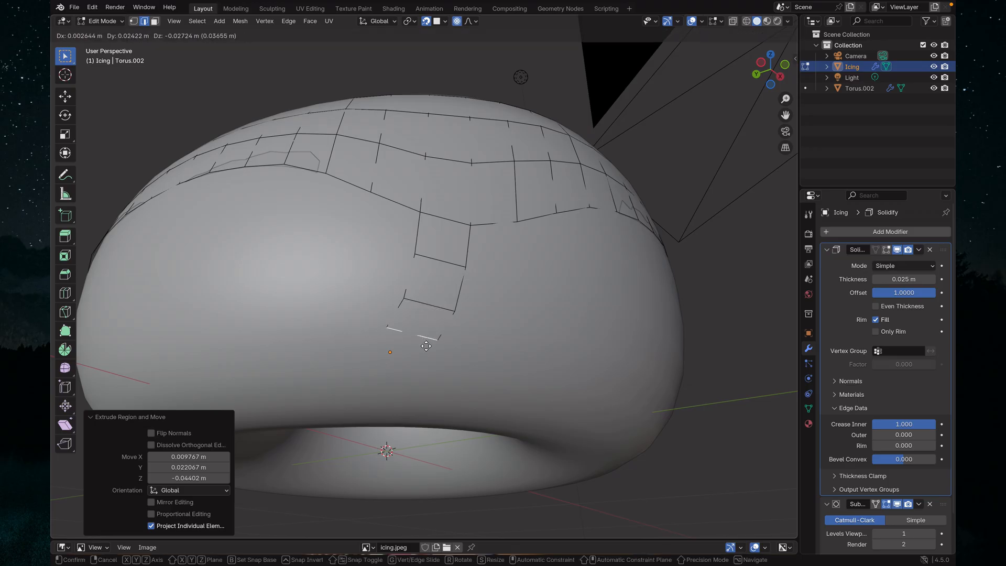
left_click(425, 348)
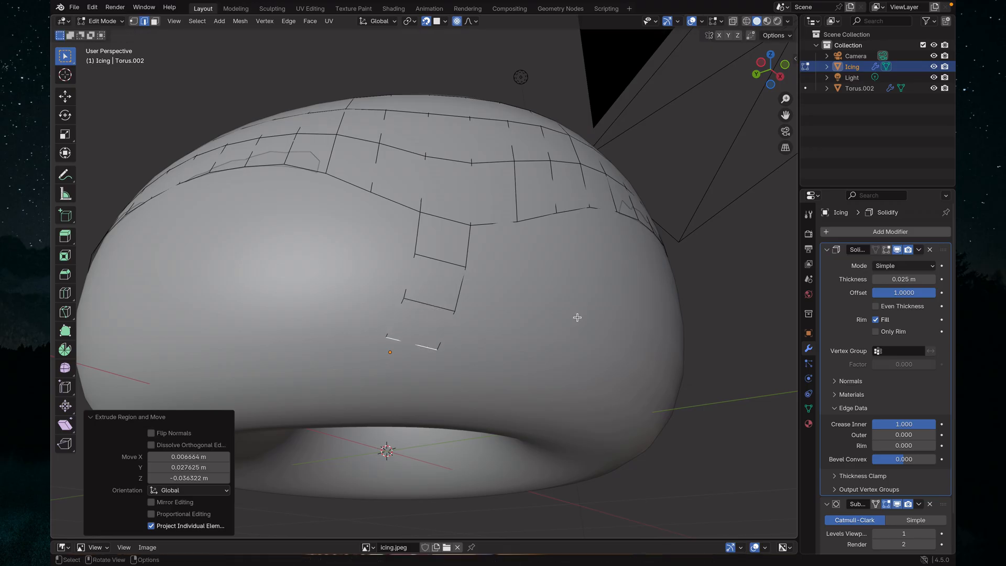
Extrude the edge at the remaining low dip four times into a slanted drip, about 0.035, 0.038, 0.037 and 0.02 m down.
middle_click_drag(577, 318, 482, 329)
middle_click_drag(580, 312, 550, 309)
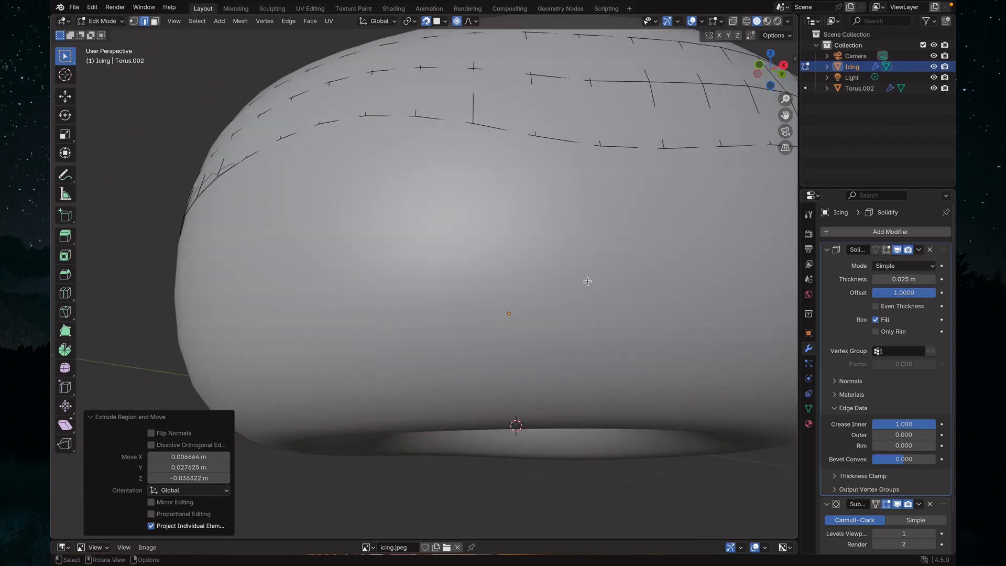
middle_click_drag(587, 281, 515, 276)
scroll(527, 308, "down", 3)
scroll(534, 310, "up", 3)
left_click(507, 225)
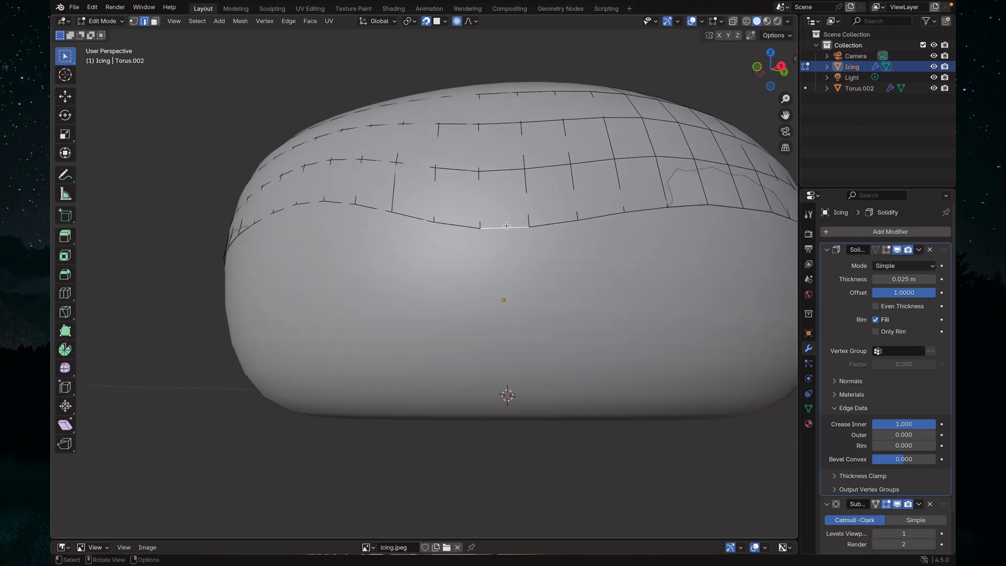
key("e")
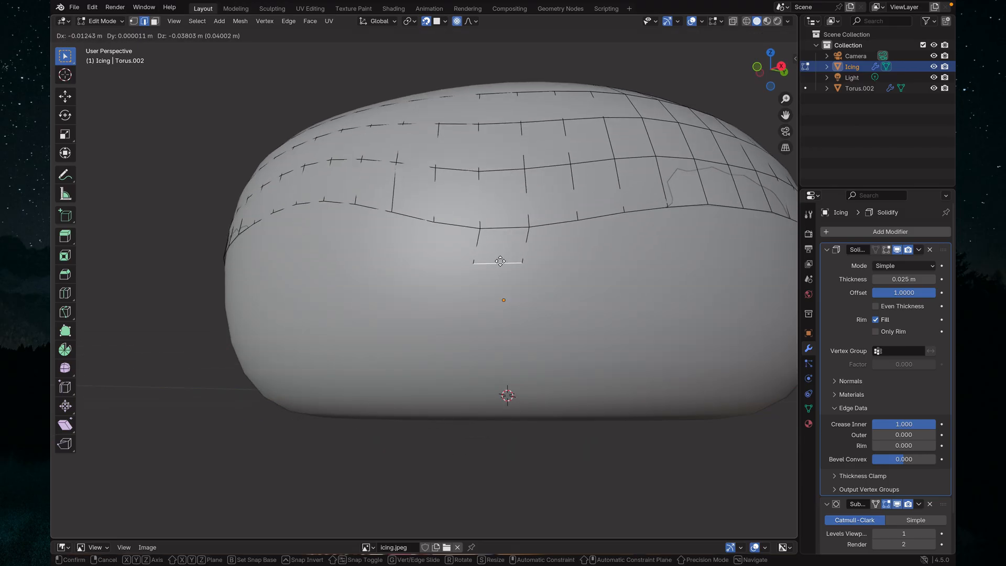
left_click(501, 259)
key("e")
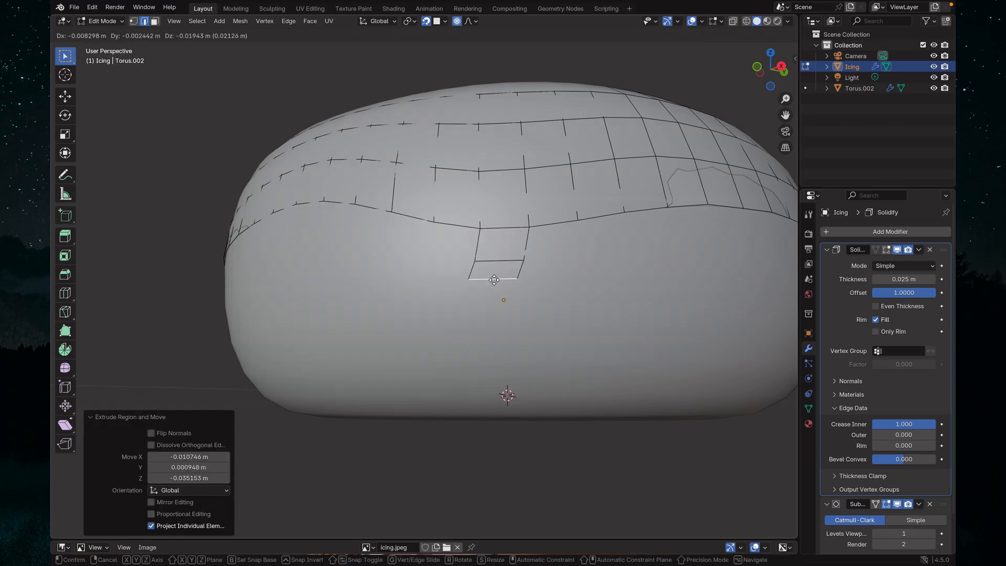
left_click(492, 294)
key("e")
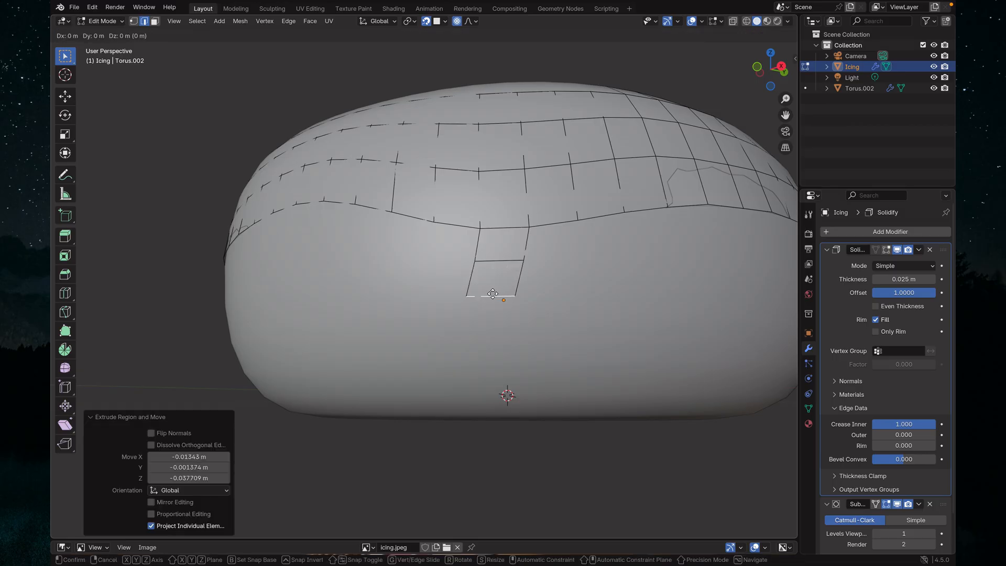
left_click(478, 328)
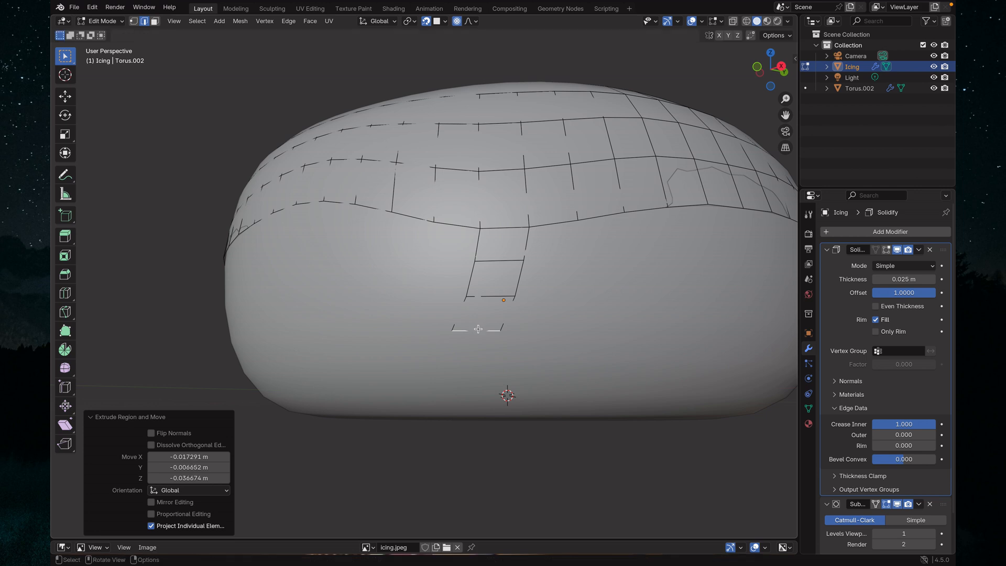
key("e")
left_click(470, 348)
Switch to Object Mode, clear the selection and examine the smoothed icing drips all around the doughnut.
middle_click_drag(597, 303, 550, 302)
middle_click_drag(689, 300, 534, 319, "shift")
middle_click_drag(650, 320, 536, 310)
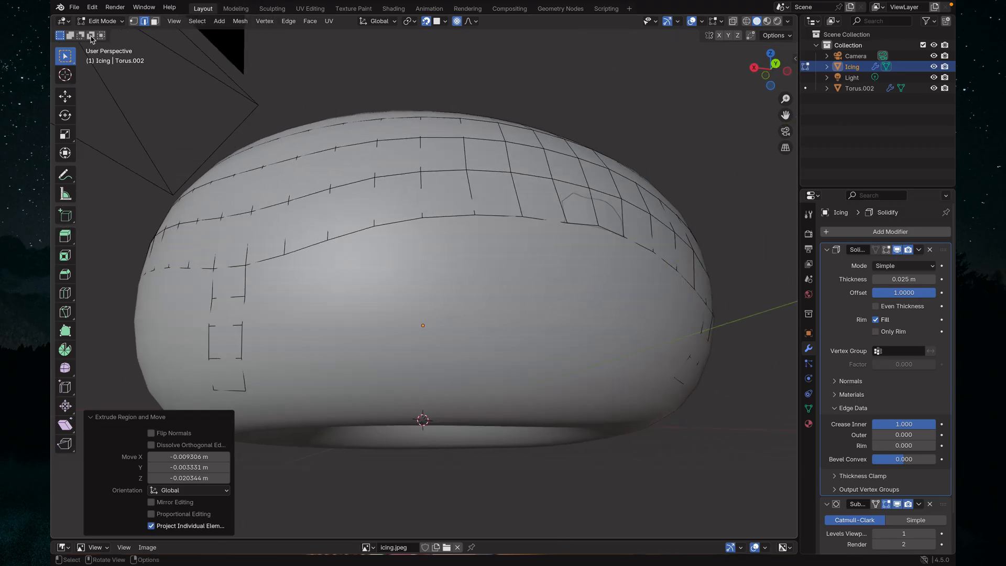
left_click(102, 21)
left_click(105, 30)
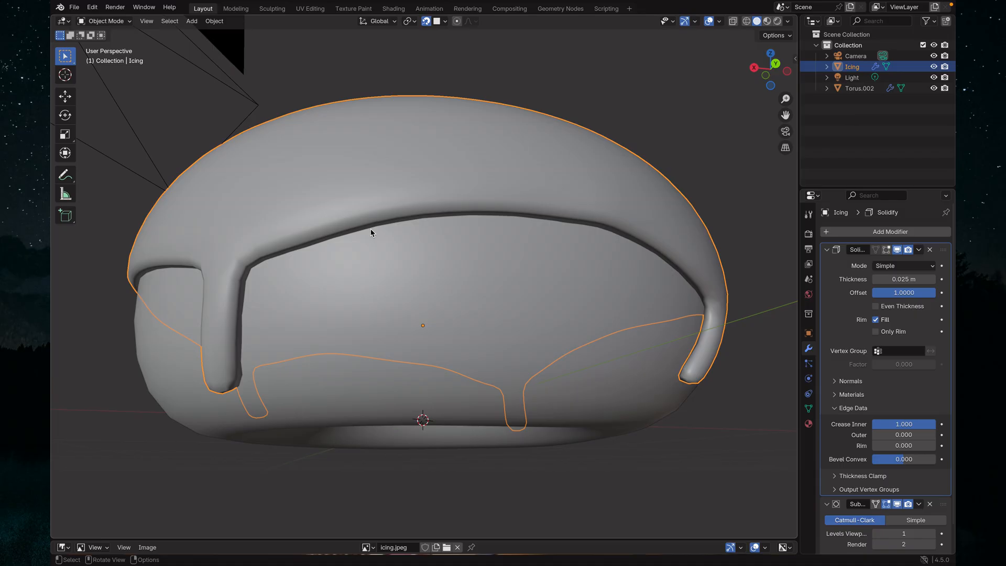
scroll(370, 232, "down", 4)
left_click(472, 332)
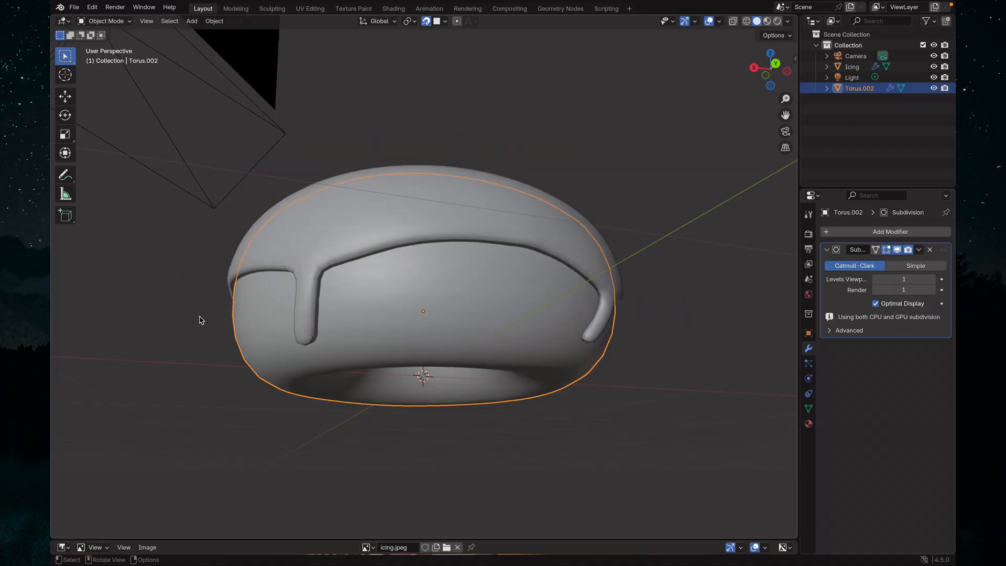
middle_click_drag(199, 319, 422, 367)
left_click(123, 291)
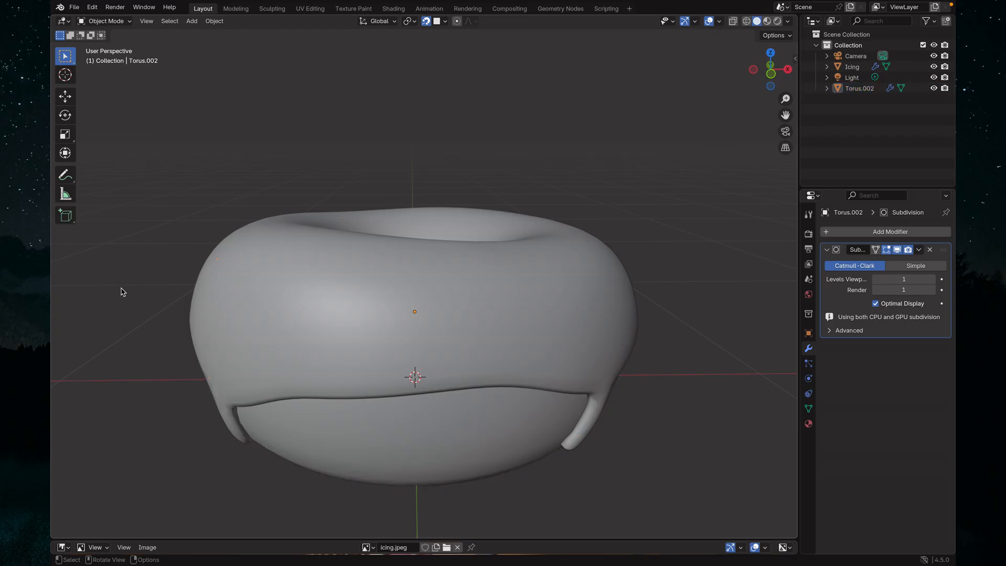
scroll(123, 289, "down", 5)
middle_click_drag(150, 301, 352, 292)
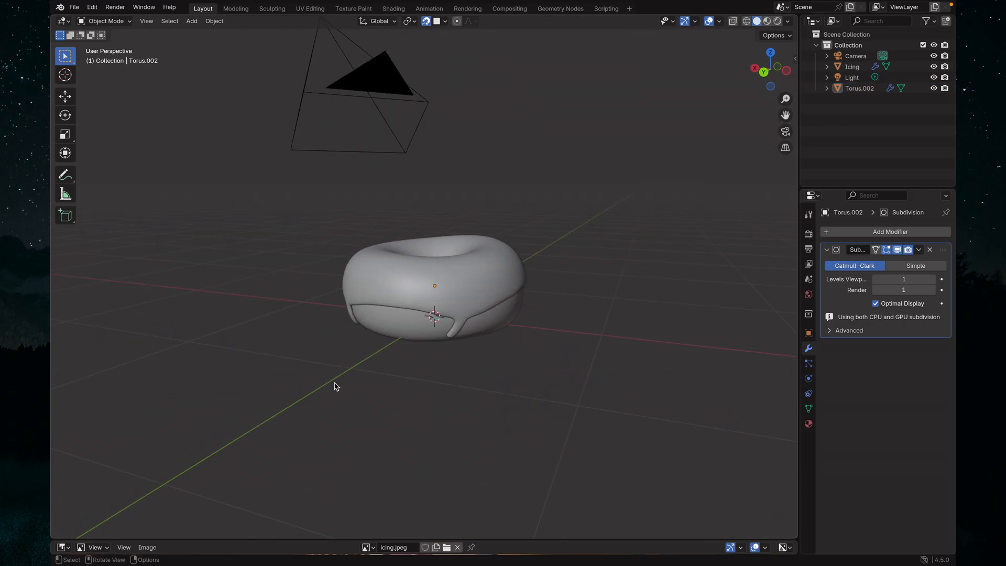
middle_click_drag(333, 383, 371, 382)
Enlarge the icing.jpeg reference view to study its drips, restore the larger 3D view and compare the modelled drips from several sides.
left_click_drag(482, 536, 459, 137)
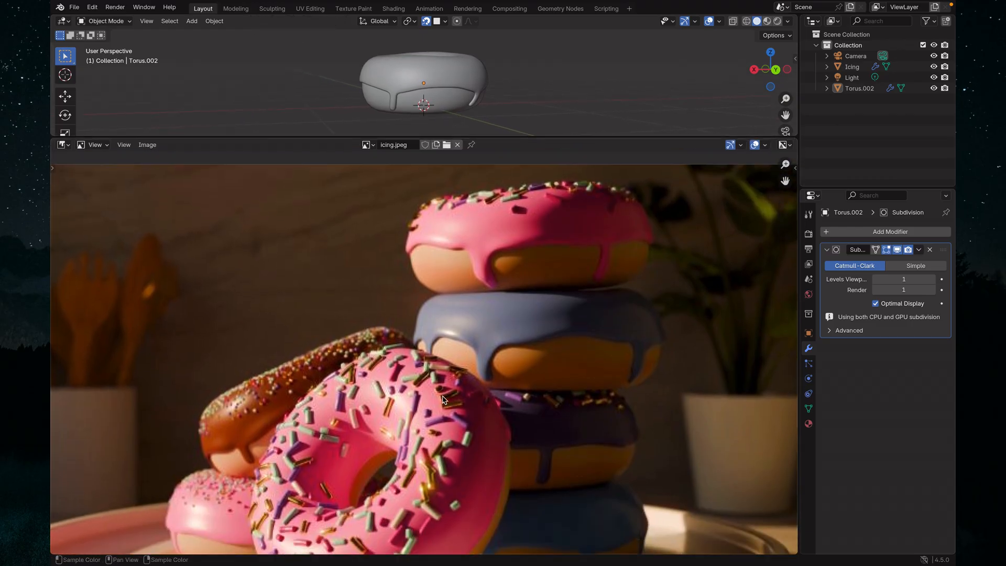
middle_click_drag(444, 401, 448, 334)
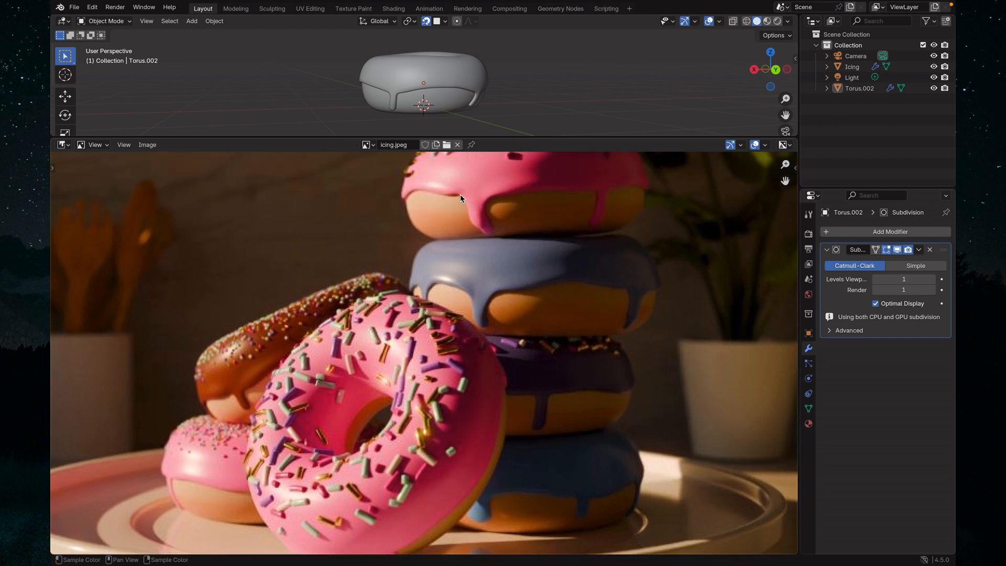
left_click_drag(510, 138, 510, 448)
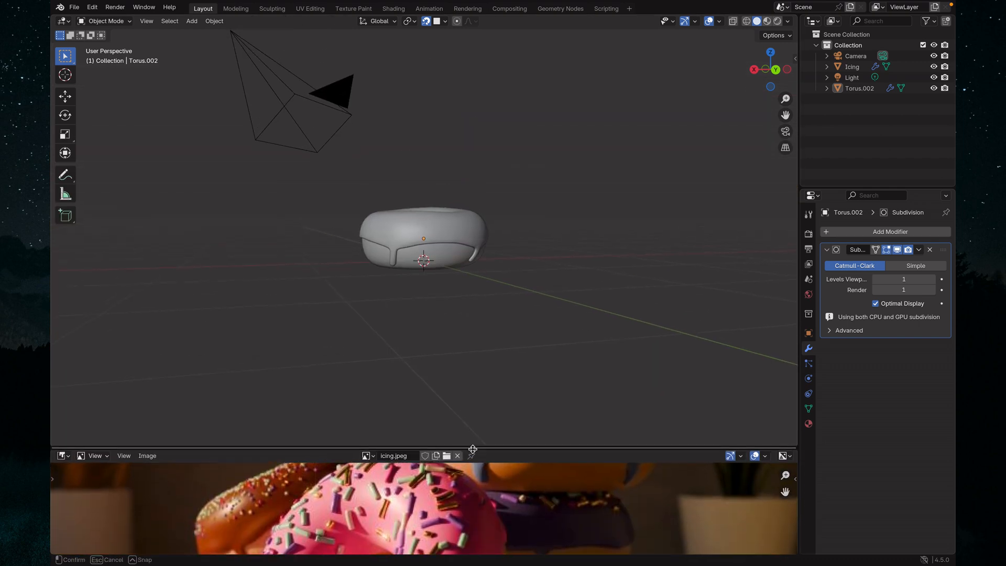
middle_click_drag(504, 314, 537, 324)
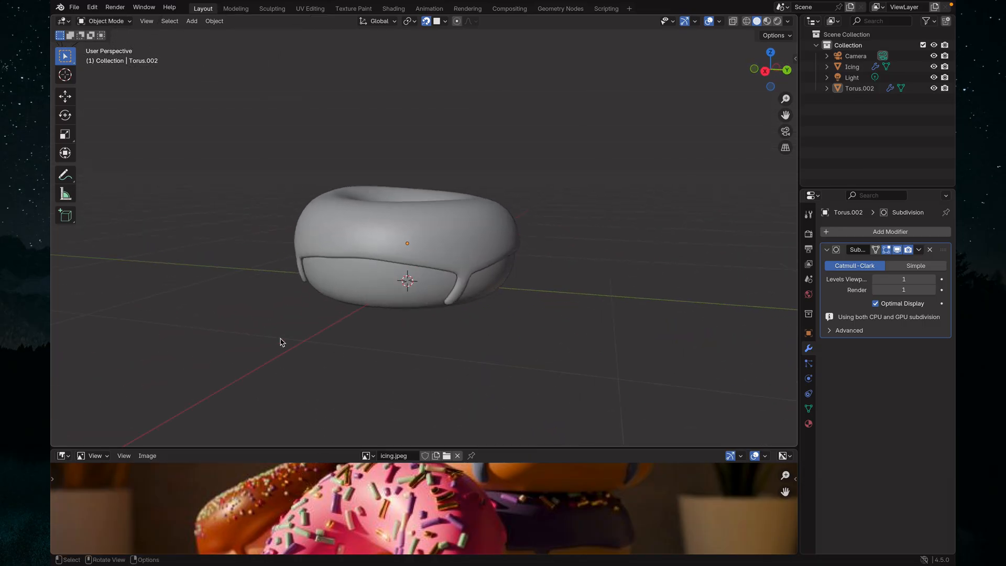
scroll(257, 305, "up", 2)
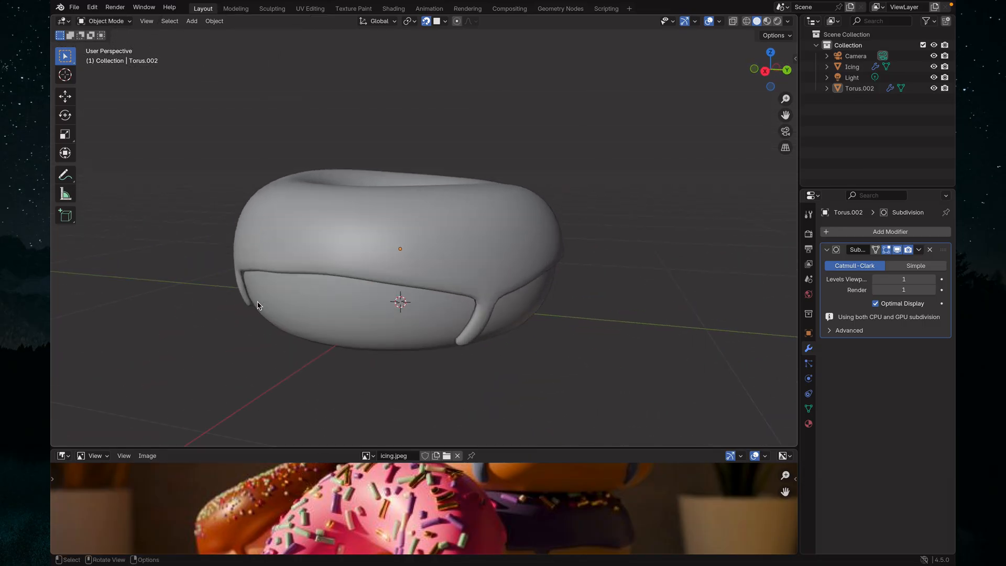
left_click_drag(514, 449, 519, 542)
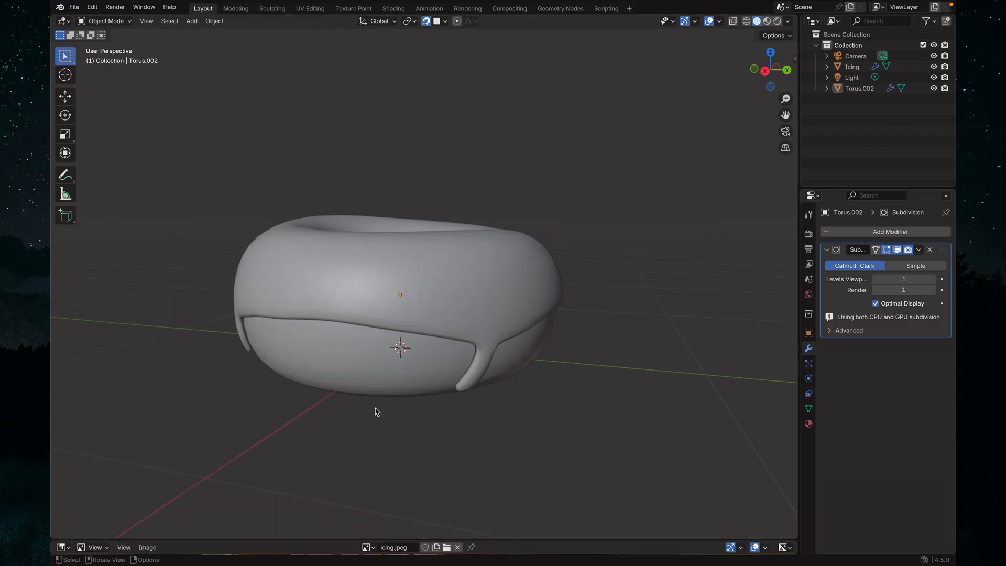
middle_click_drag(262, 368, 525, 359)
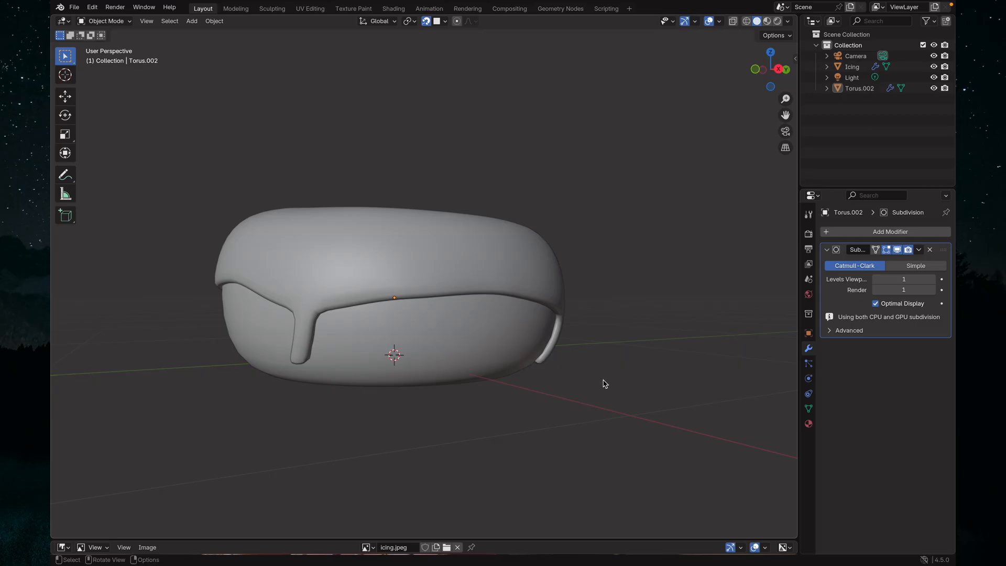
middle_click_drag(603, 383, 632, 377)
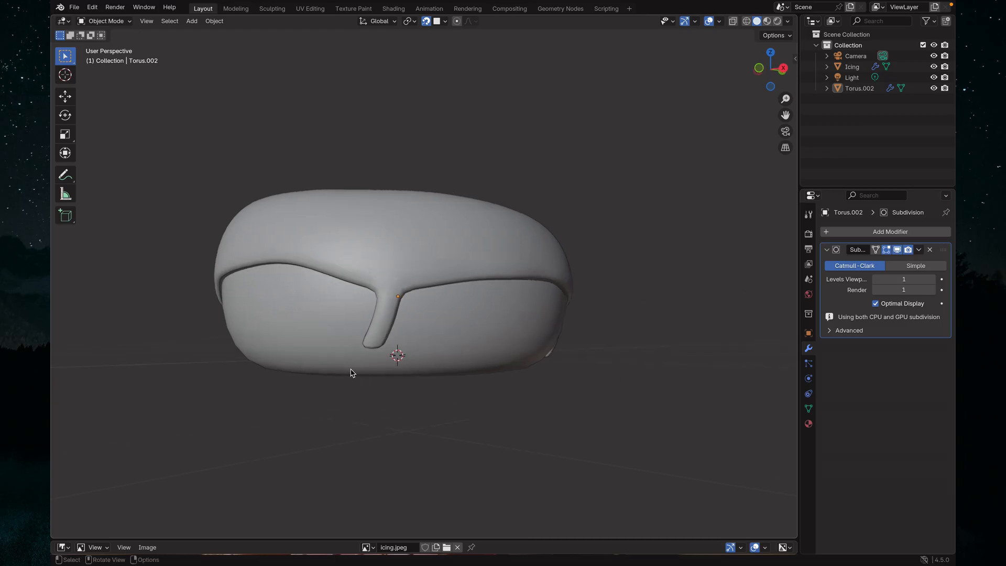
middle_click_drag(332, 378, 591, 392)
left_click(106, 22)
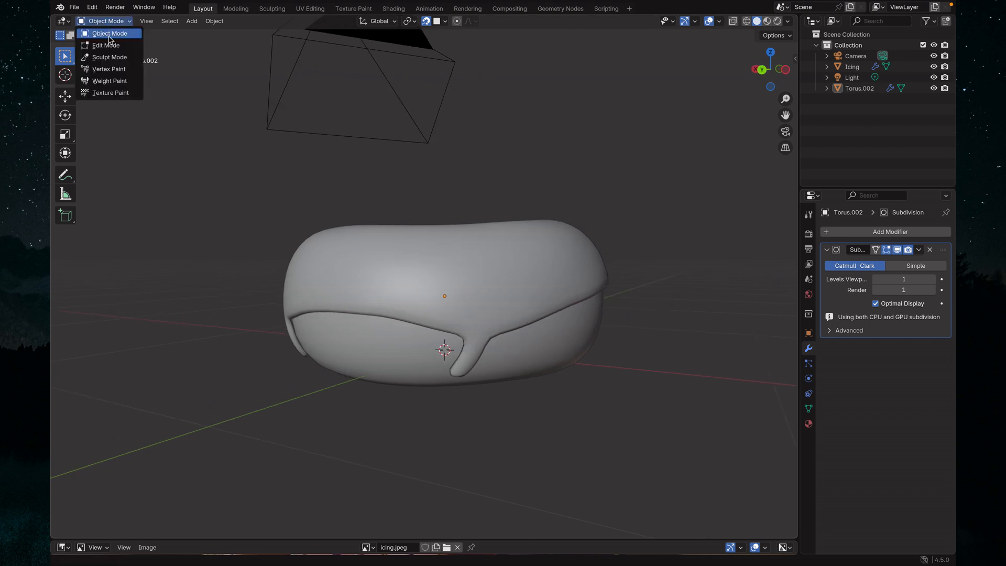
left_click(108, 46)
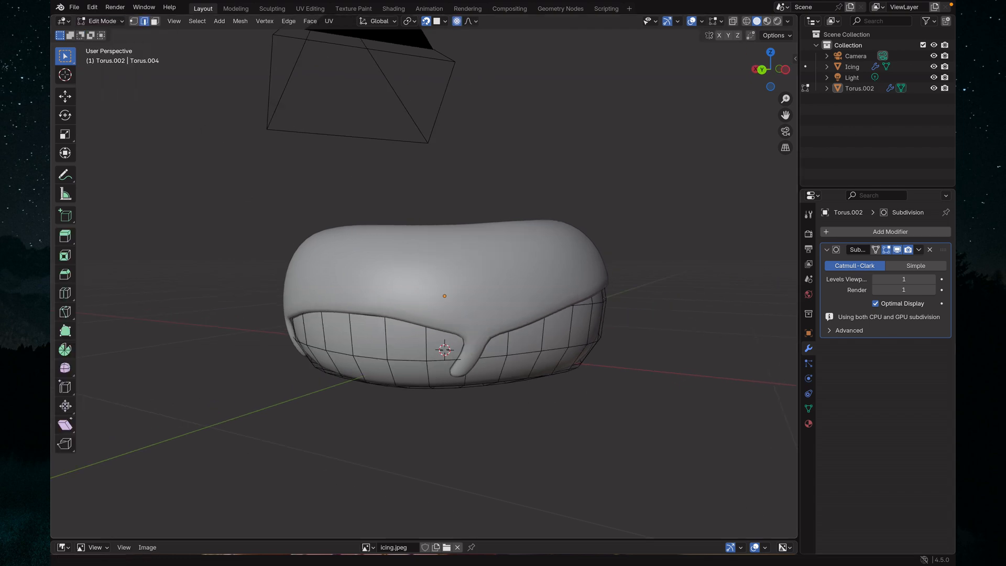
left_click(852, 67)
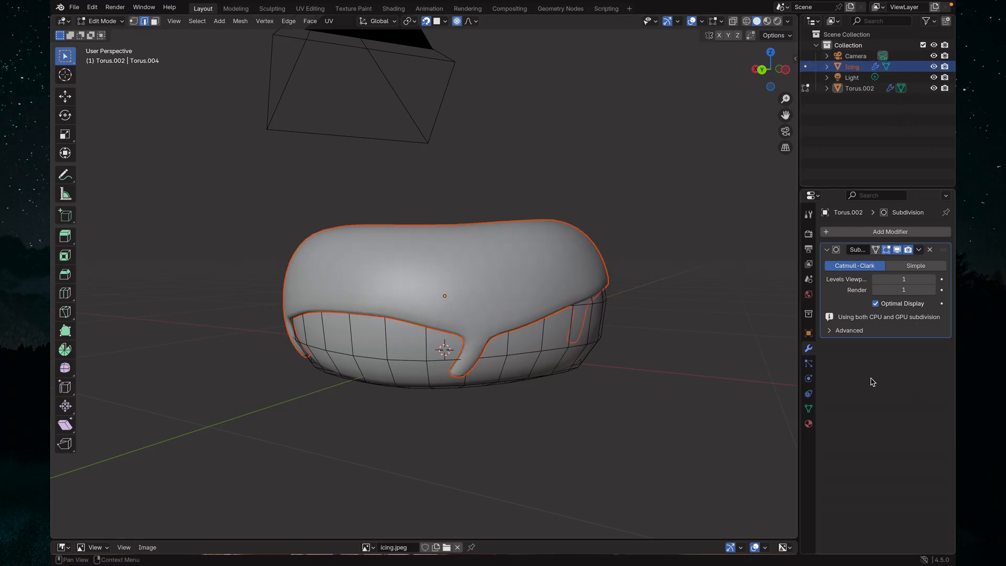
left_click(102, 22)
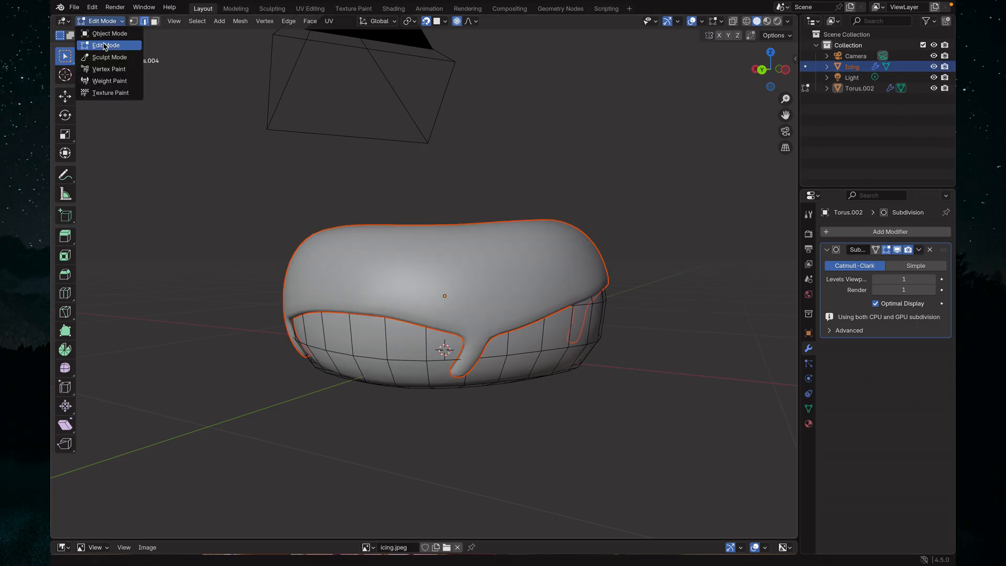
left_click(110, 33)
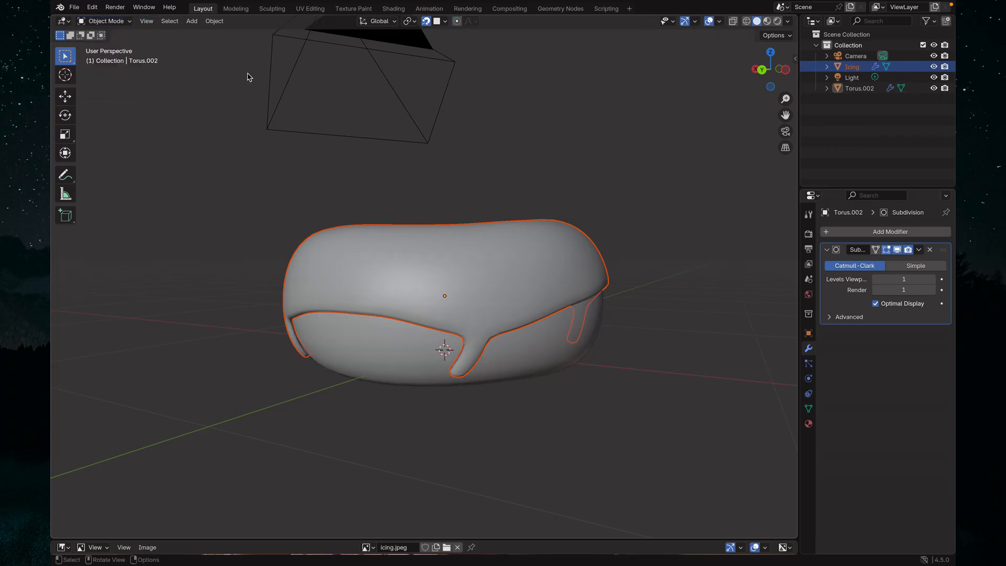
left_click(120, 22)
left_click(105, 44)
scroll(686, 296, "up", 1)
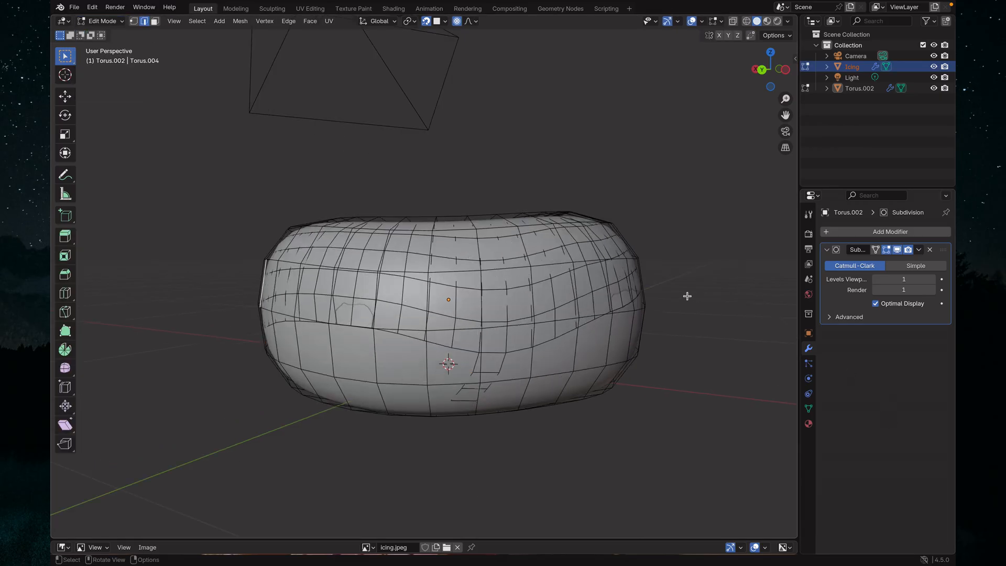
scroll(687, 296, "up", 2)
left_click(843, 168)
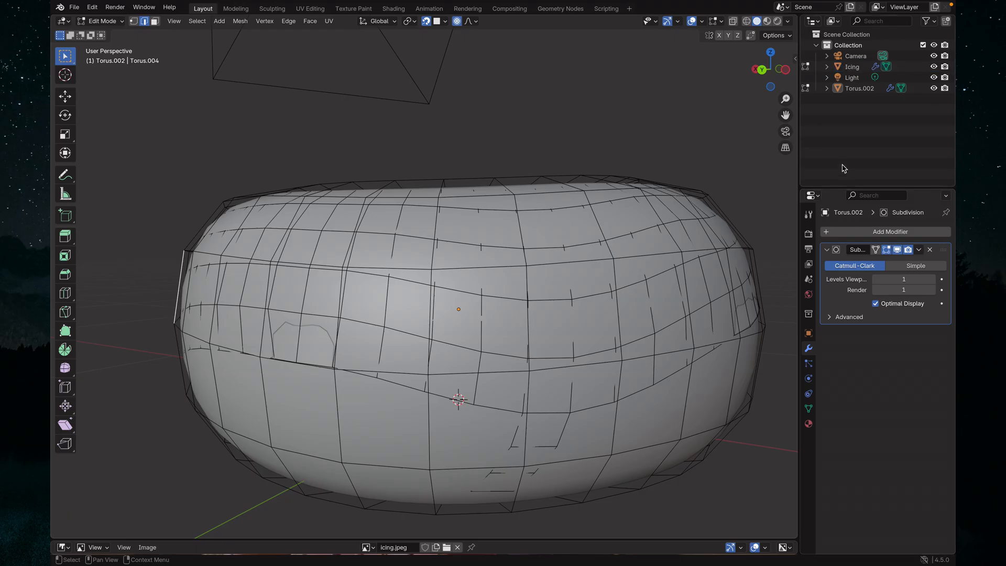
left_click(105, 21)
left_click(112, 41)
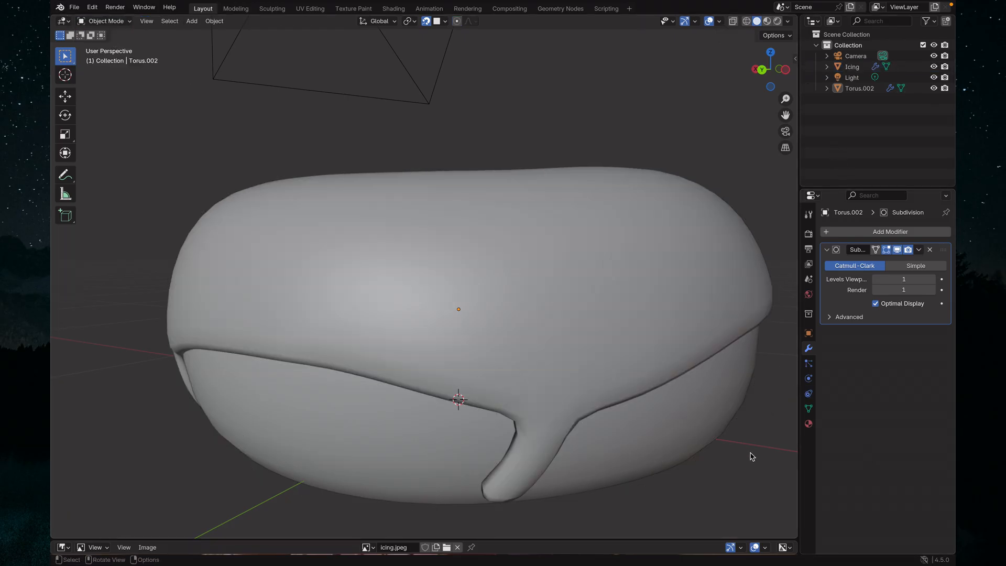
Edit only the Icing object, extrude the tip edge of a three-segment drip about 0.02 m further down, and return to Object Mode.
left_click(852, 67)
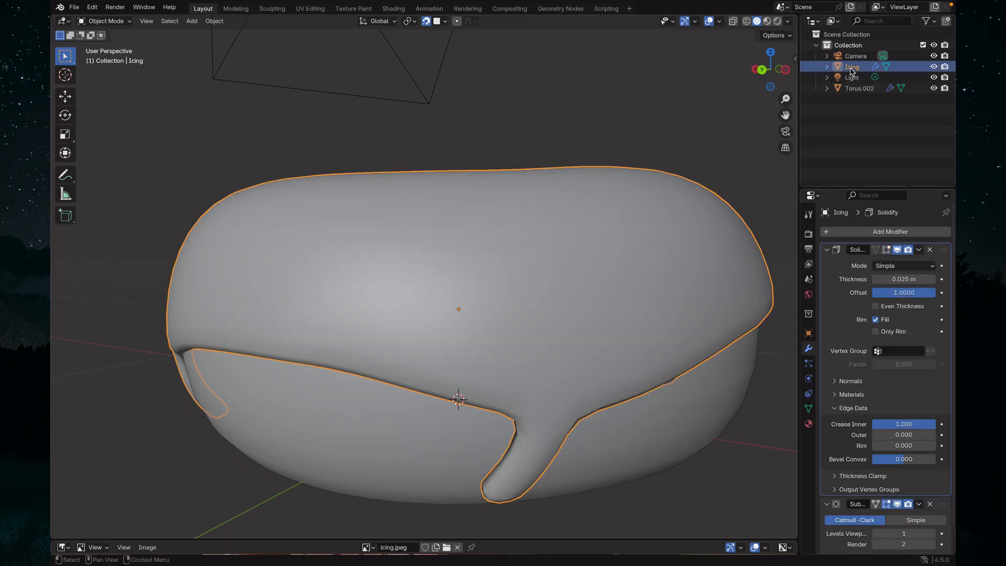
left_click(107, 22)
left_click(113, 41)
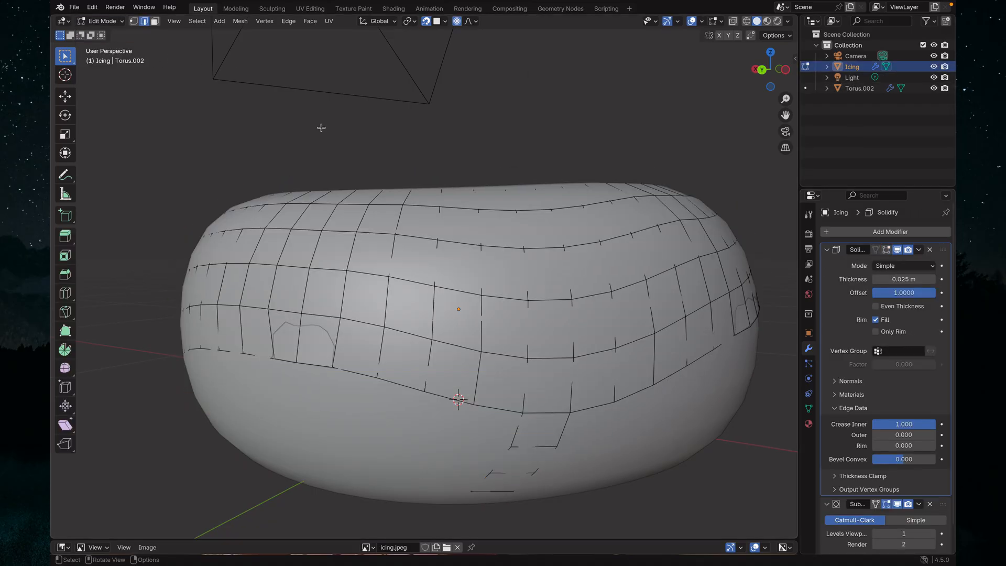
middle_click_drag(657, 323, 663, 295)
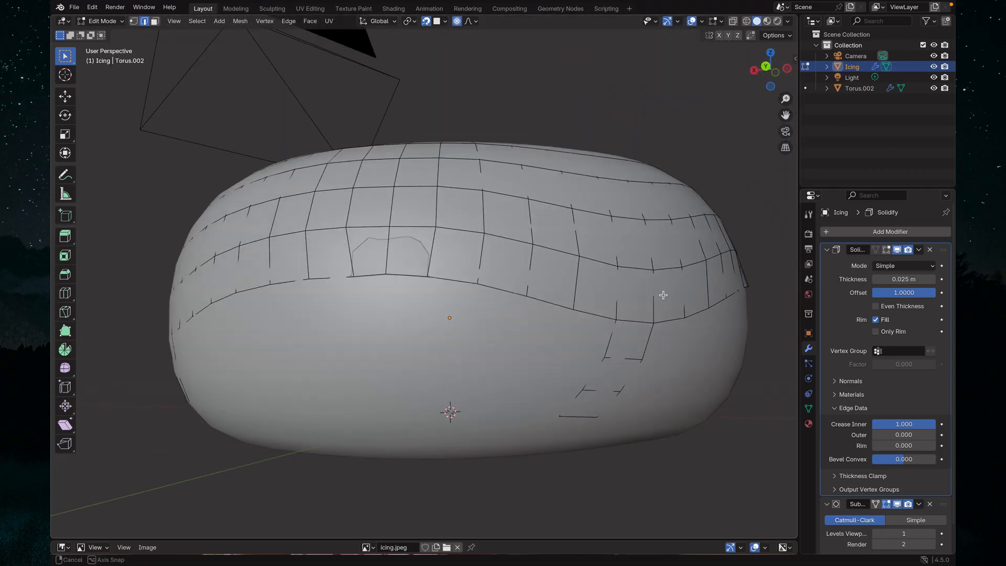
middle_click_drag(402, 304, 468, 323)
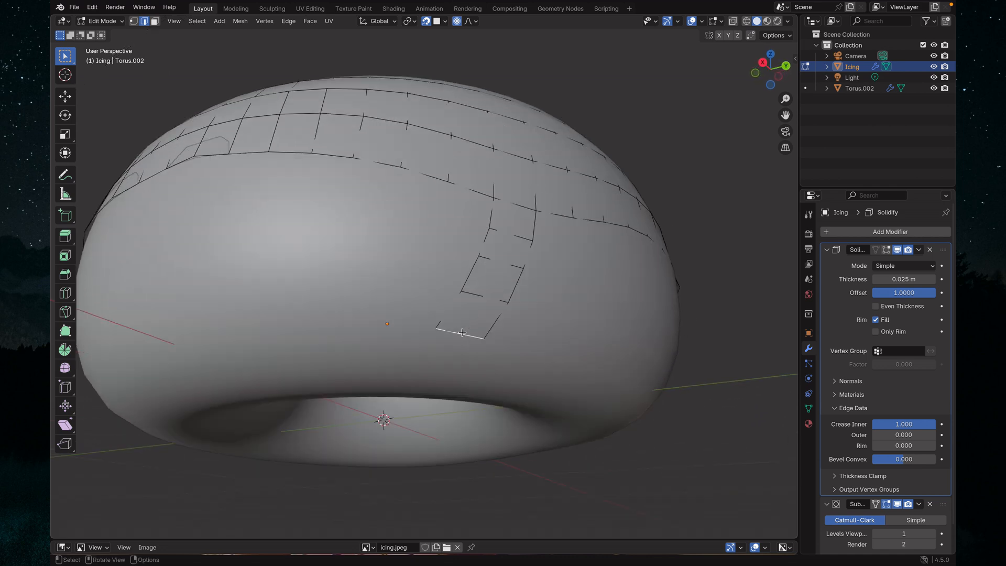
key("g")
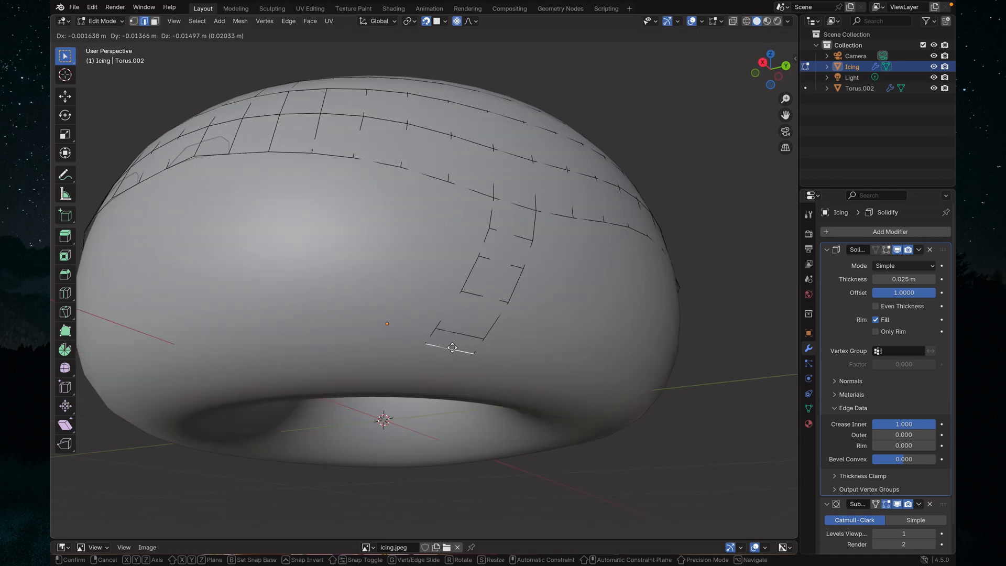
left_click(452, 347)
left_click(104, 22)
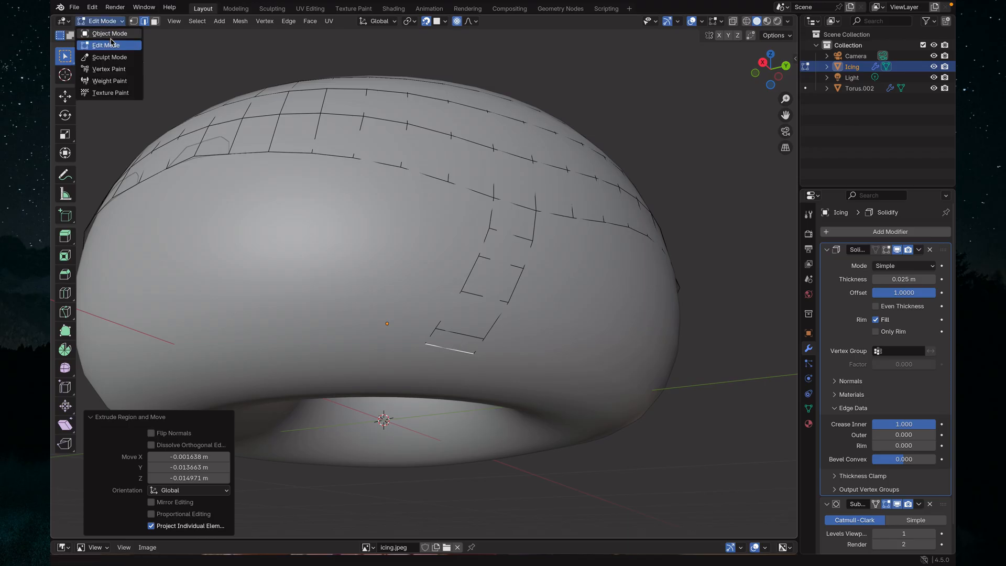
left_click(109, 33)
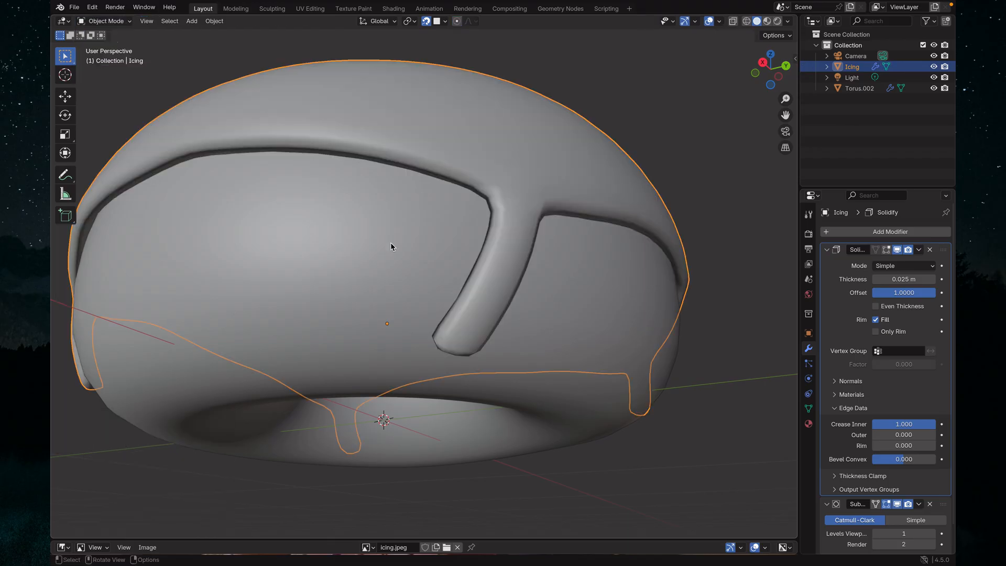
Clear the selection and examine the lengthened drip and the rest of the icing rim from all around the doughnut.
left_click(787, 258)
middle_click_drag(778, 258, 750, 345)
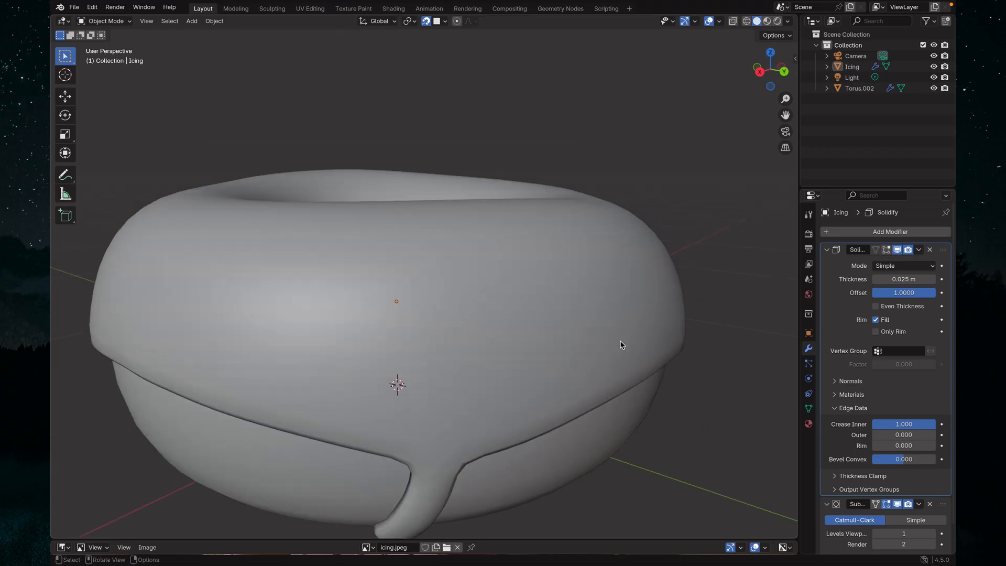
scroll(544, 340, "down", 3)
middle_click_drag(220, 347, 337, 348)
scroll(338, 350, "down", 2)
scroll(337, 350, "down", 3)
middle_click_drag(242, 337, 297, 341)
scroll(296, 340, "up", 4)
middle_click_drag(183, 349, 438, 350)
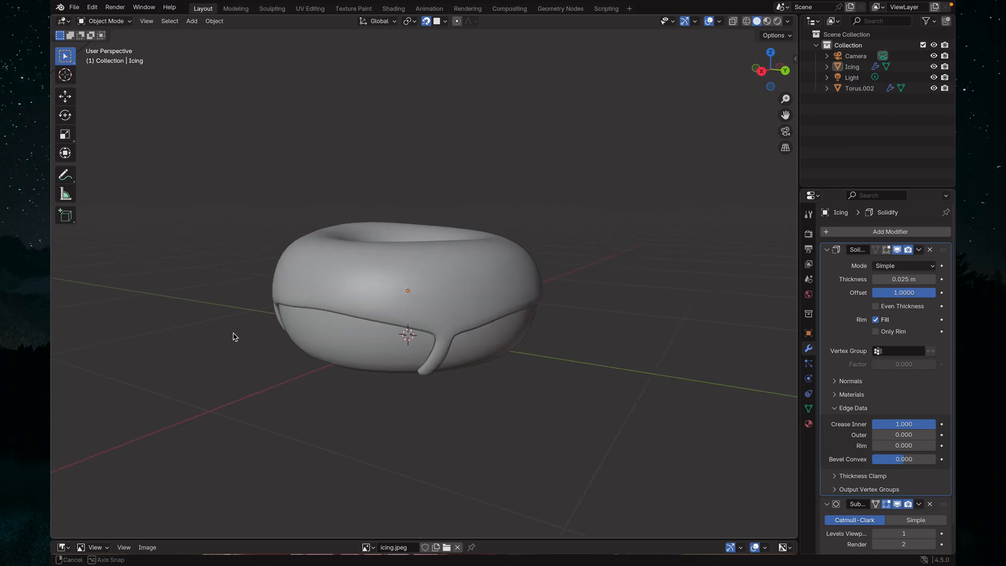
middle_click_drag(234, 335, 325, 338)
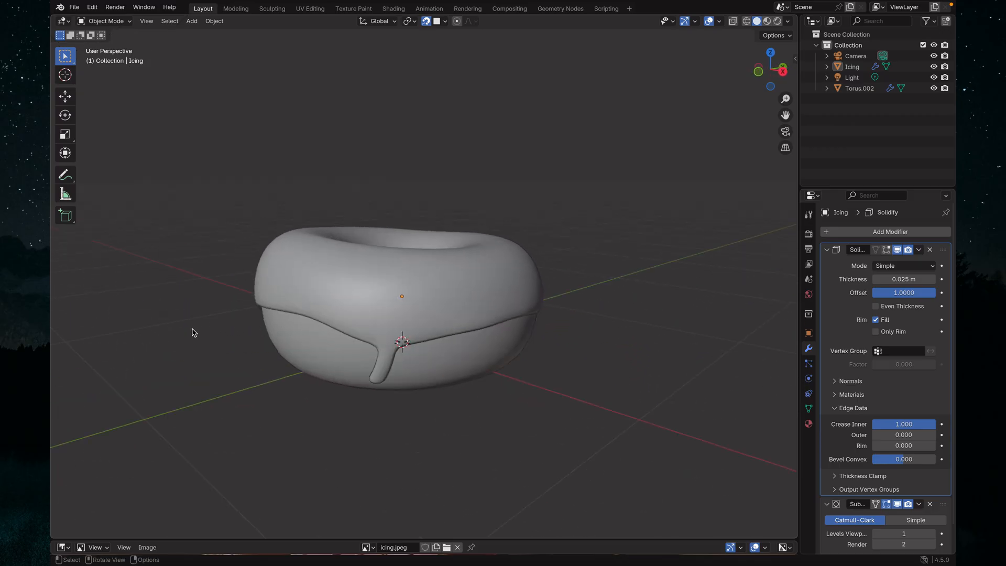
middle_click_drag(194, 332, 323, 328)
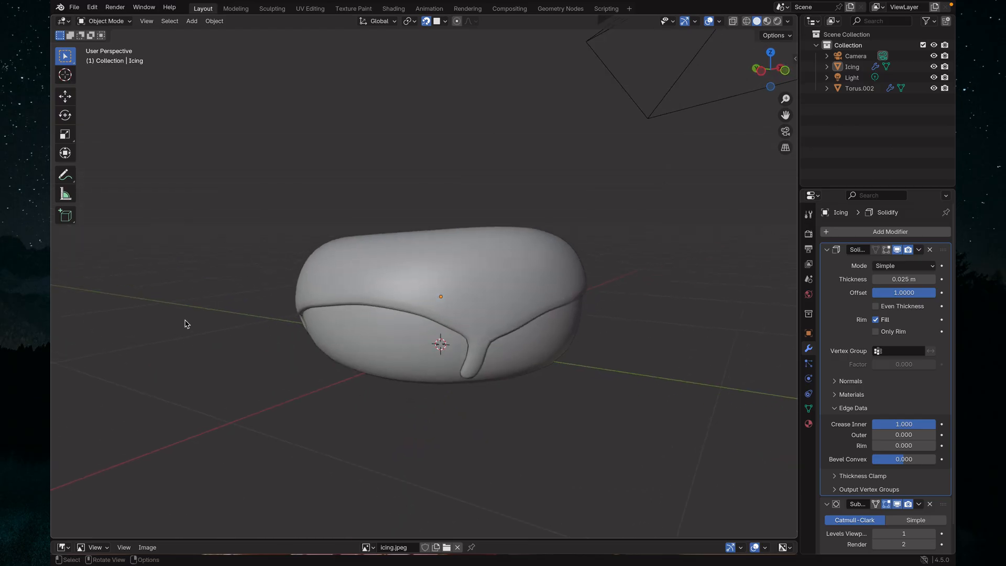
middle_click_drag(185, 323, 282, 328)
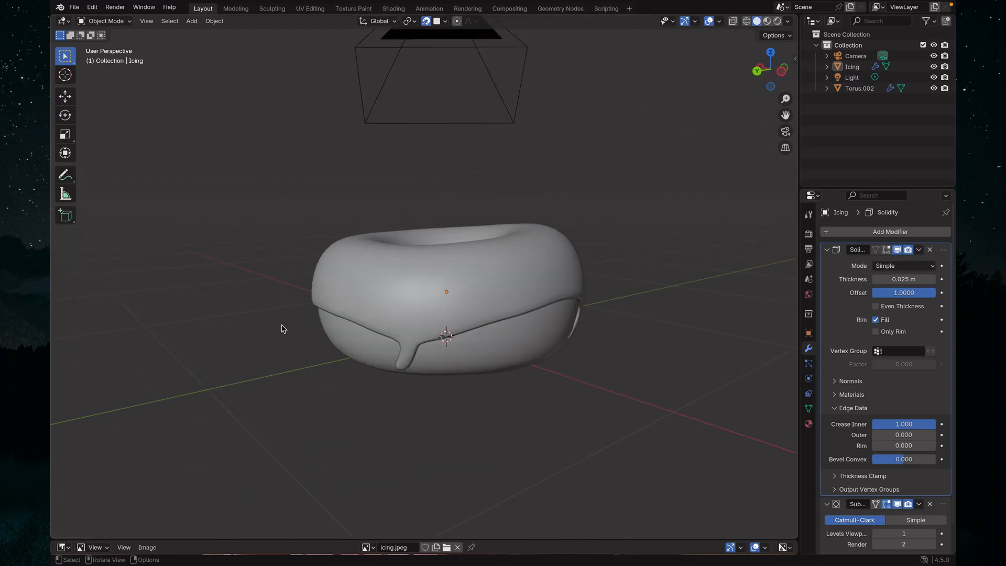
middle_click_drag(470, 368, 448, 391)
scroll(447, 391, "up", 2)
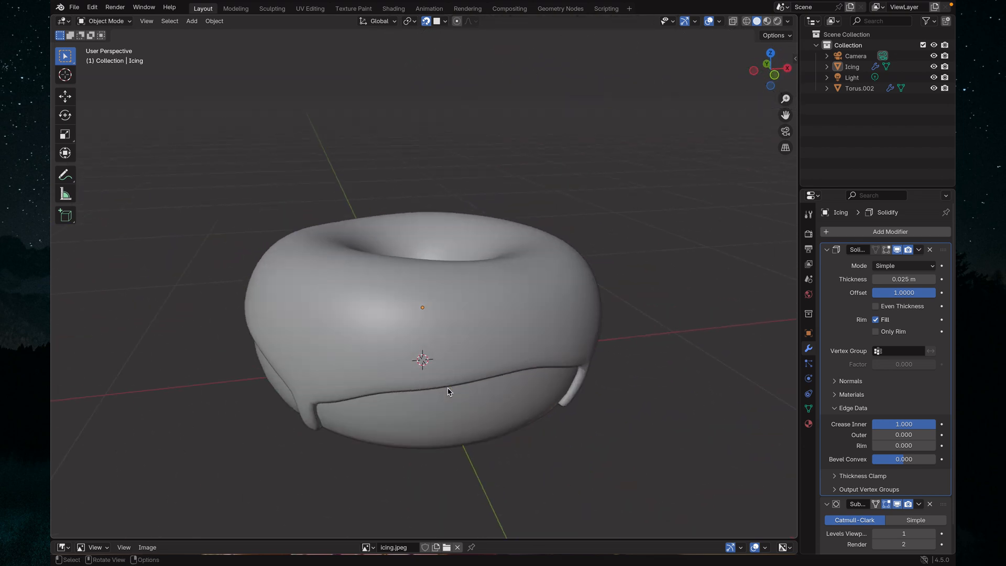
middle_click_drag(318, 384, 381, 385)
scroll(381, 385, "down", 3)
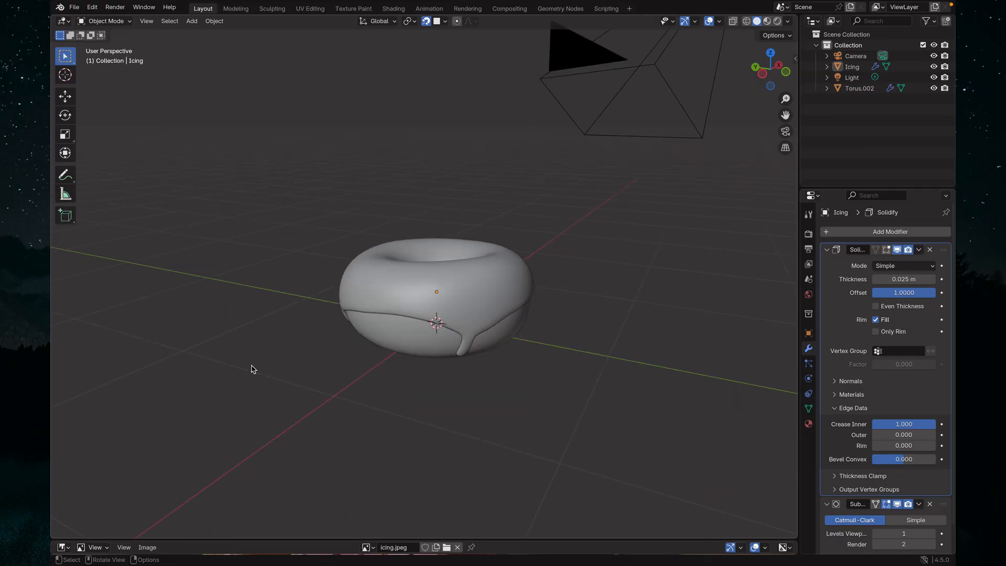
middle_click_drag(285, 372, 391, 371)
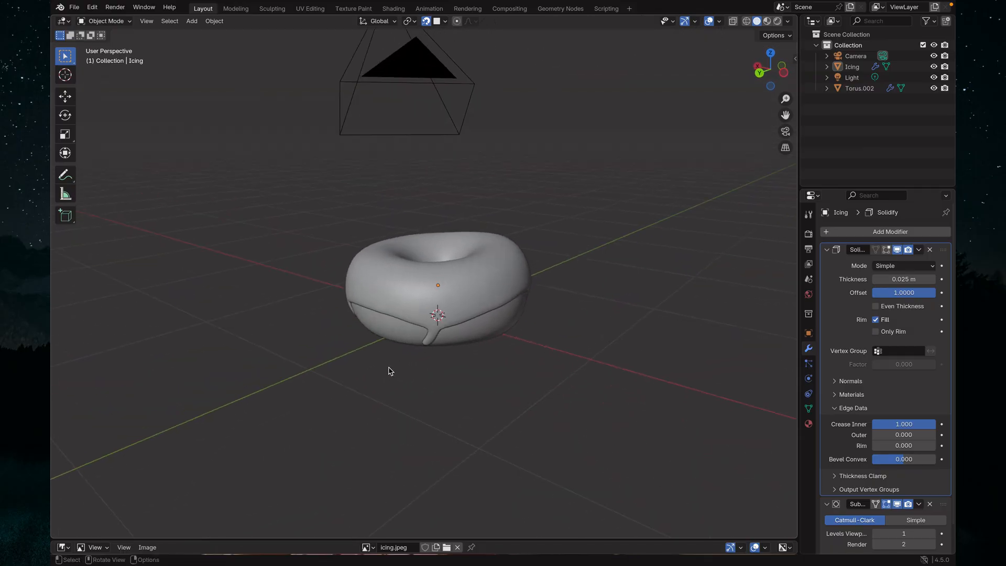